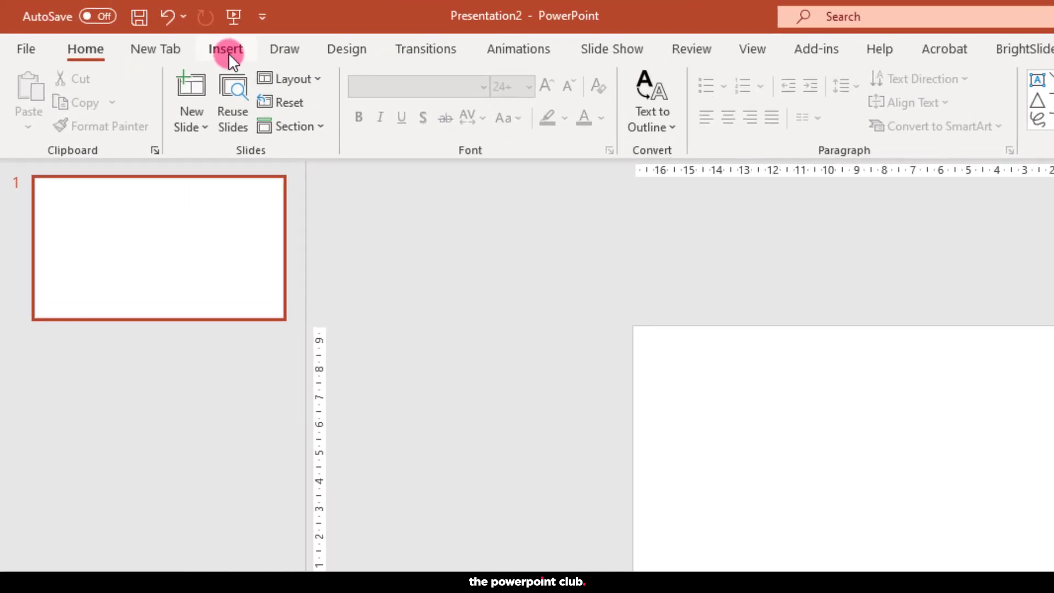
# Step: Insert the sneakers-on-a-white-block photo onto slide 1
pyautogui.click(125, 27)
pyautogui.click(186, 97)
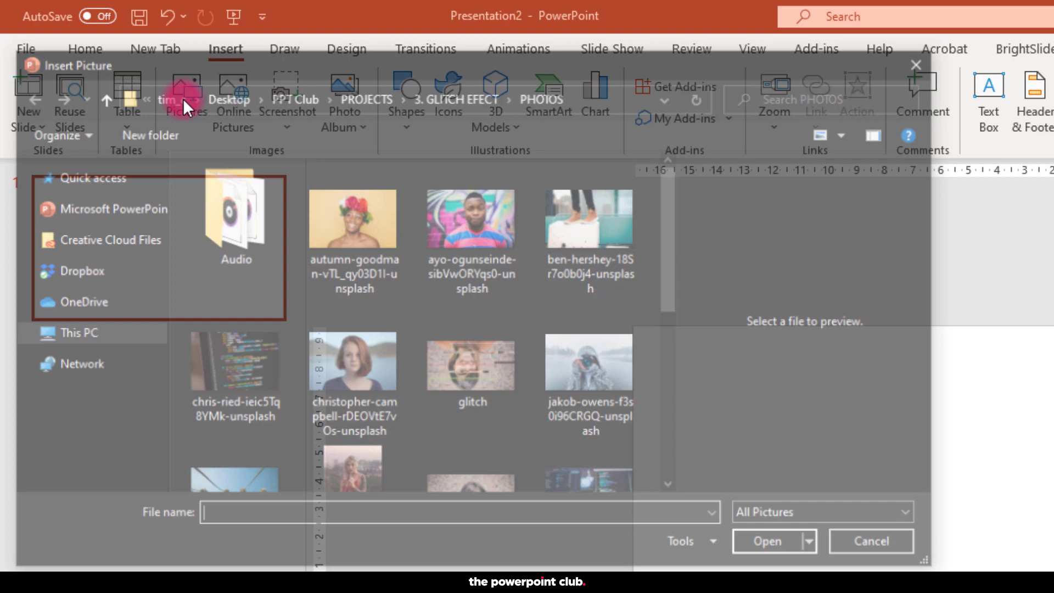
pyautogui.click(580, 215)
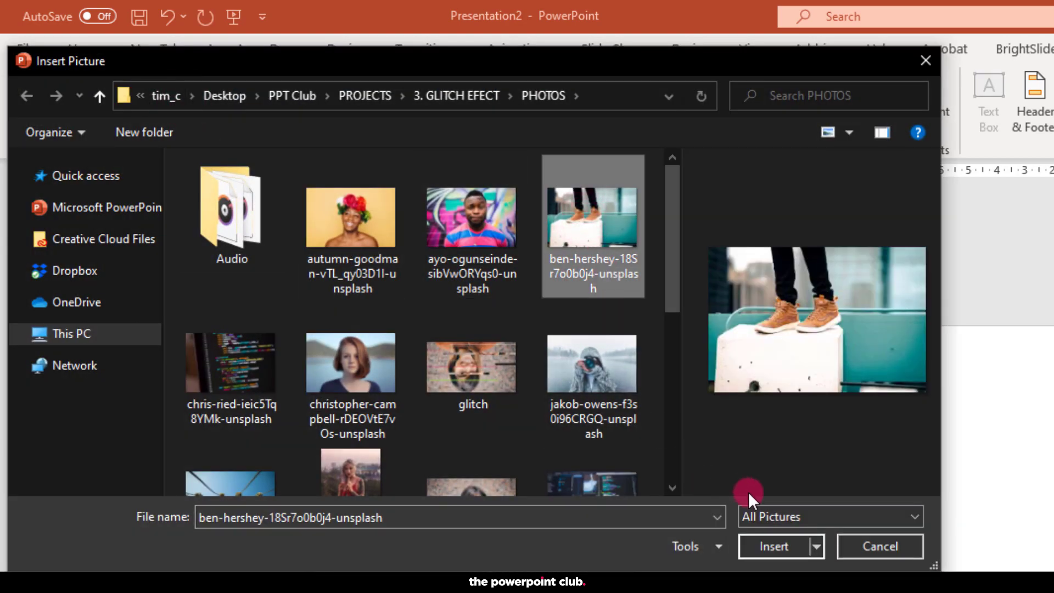
pyautogui.click(768, 545)
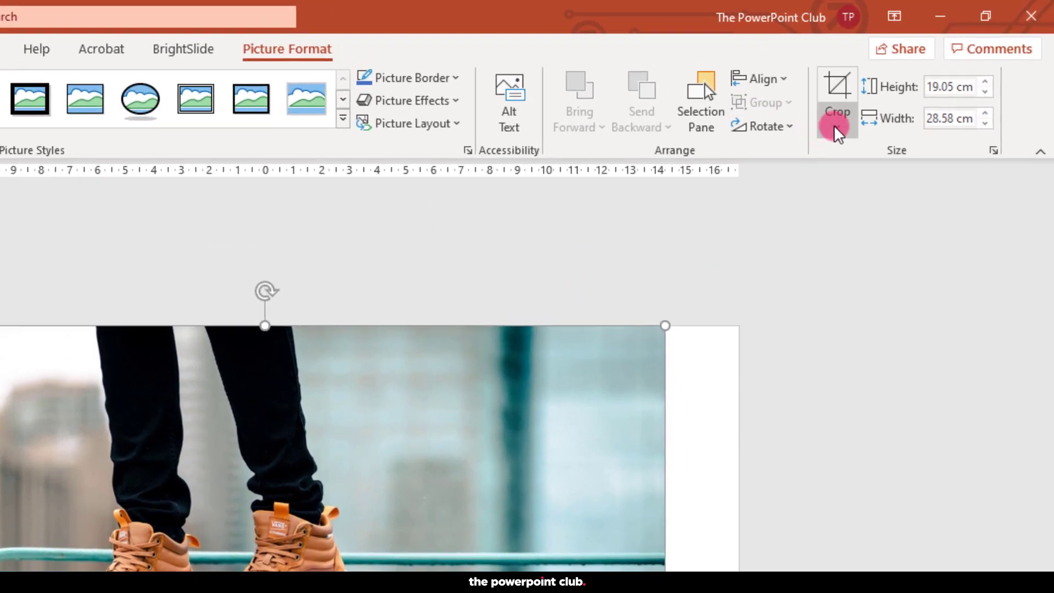
# Step: Crop the photo to 16:9 and stretch it to fill the whole slide
pyautogui.click(932, 69)
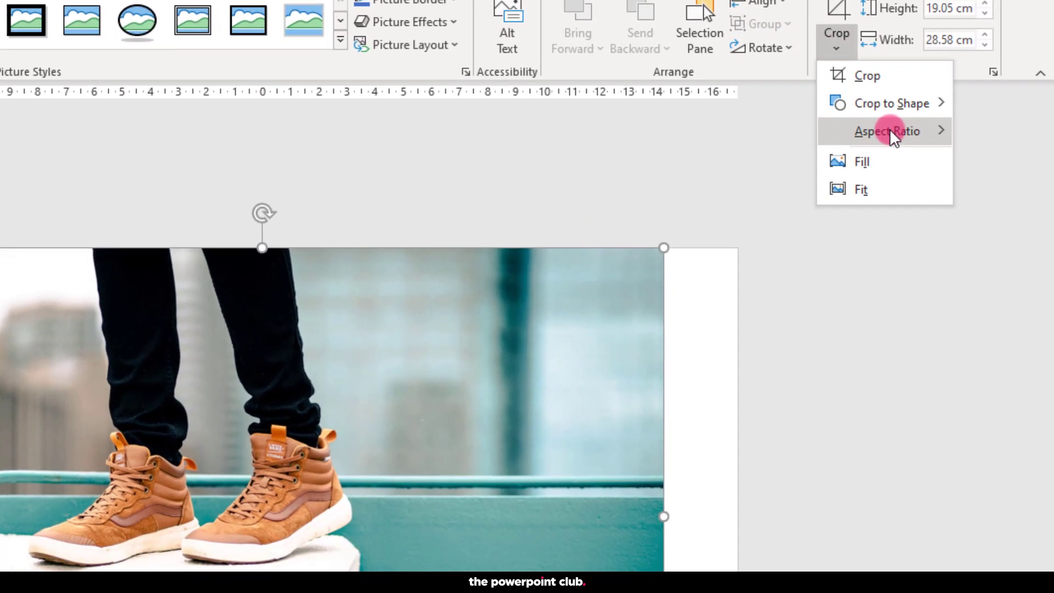
pyautogui.moveTo(893, 211)
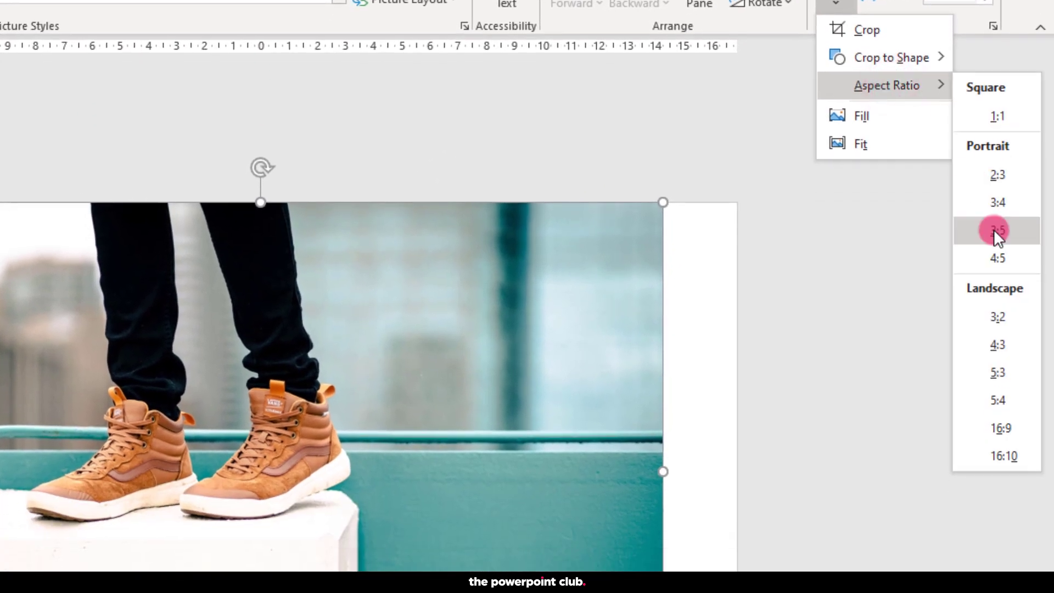
pyautogui.click(1001, 430)
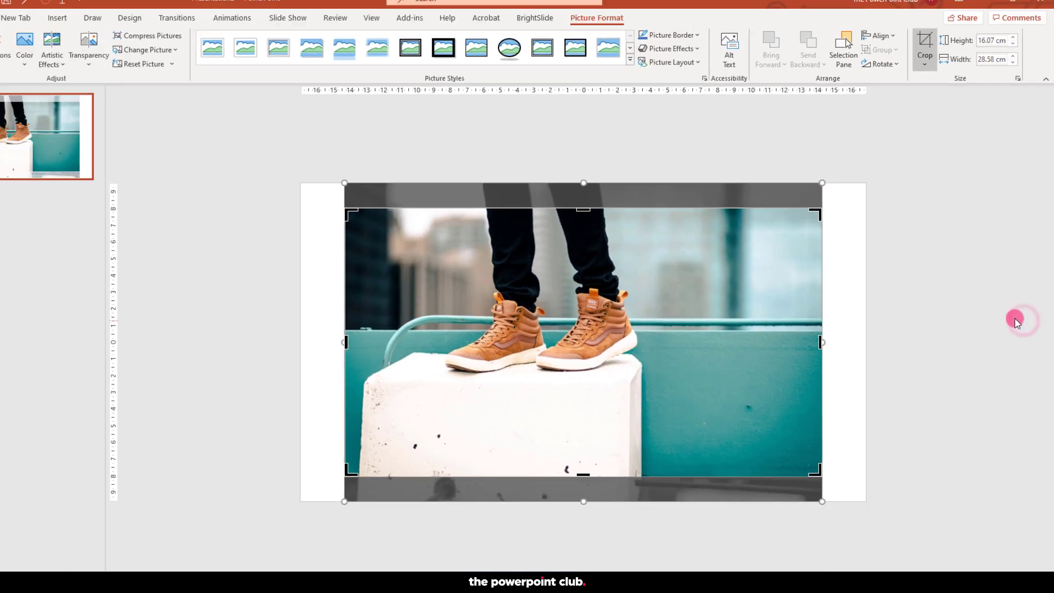
pyautogui.click(699, 146)
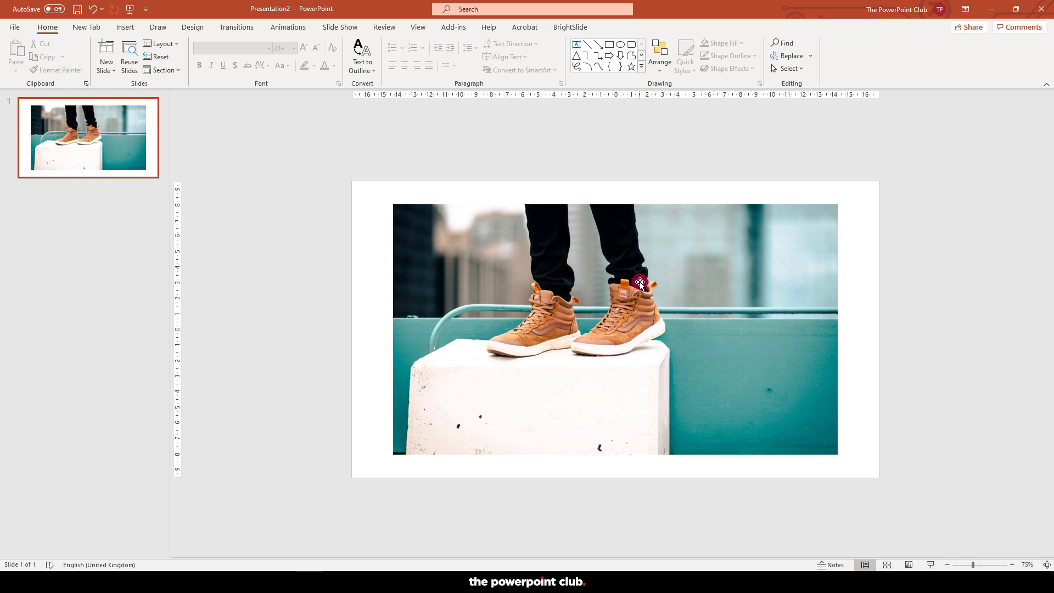
pyautogui.moveTo(665, 301); pyautogui.dragTo(596, 281)
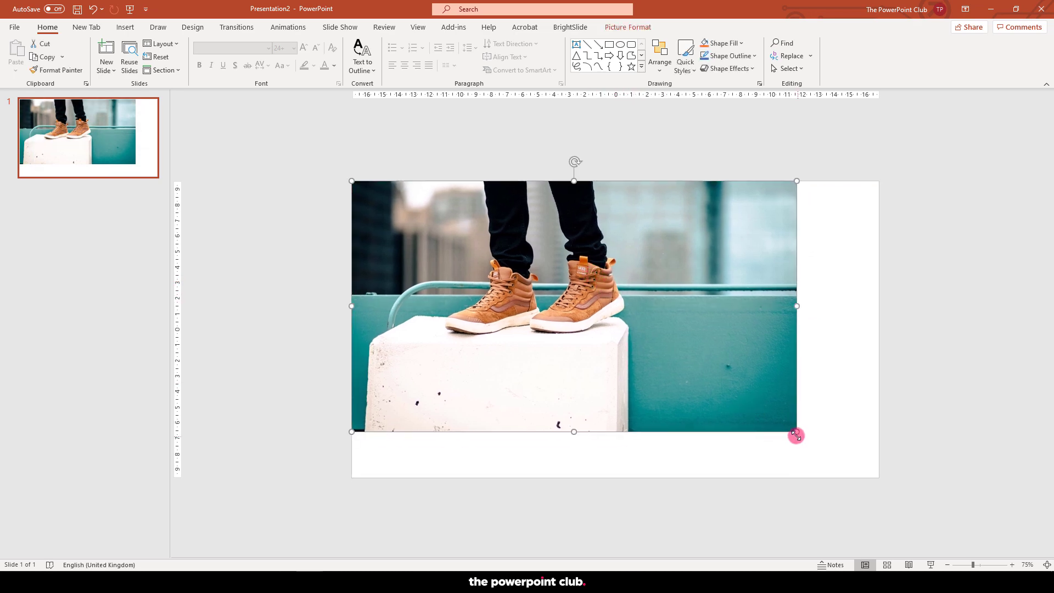
pyautogui.moveTo(794, 433); pyautogui.dragTo(857, 476)
pyautogui.click(929, 464)
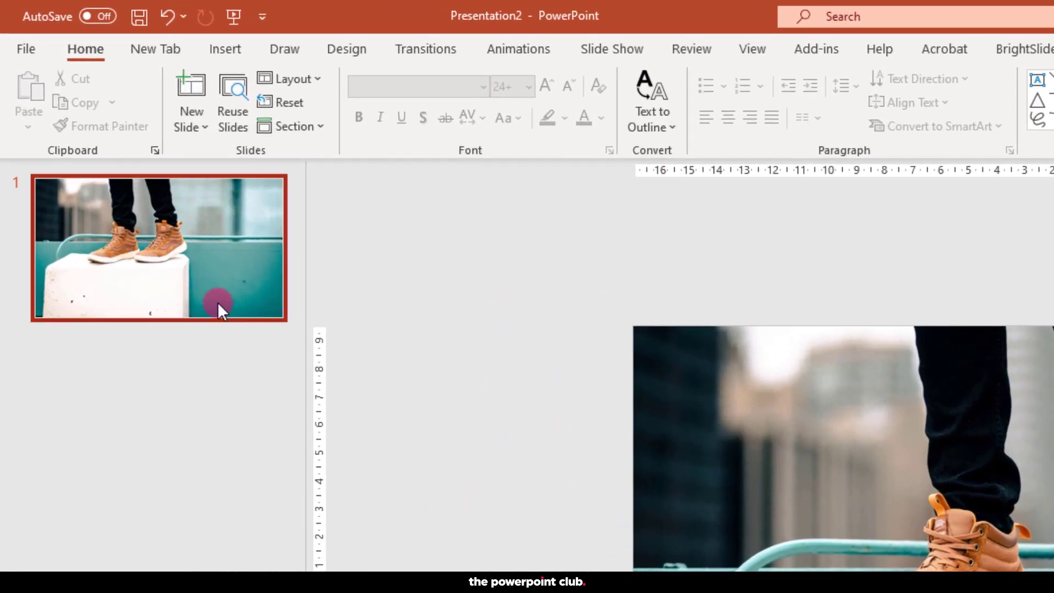
# Step: Duplicate slide 1 with Ctrl+D into seven identical photo slides, then open slide 2
pyautogui.click(116, 162)
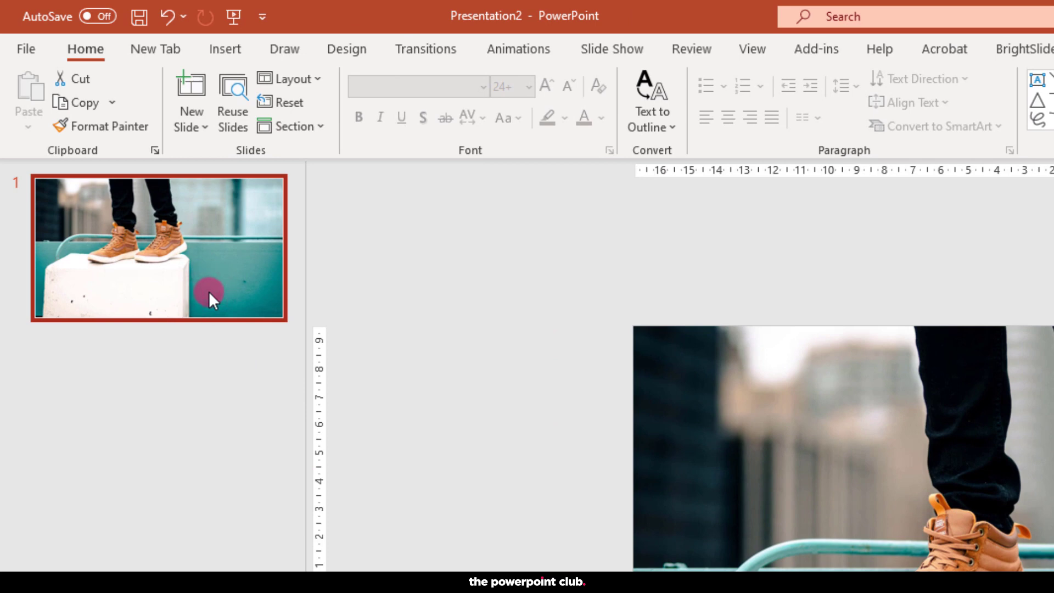
pyautogui.hotkey('ctrl', 'd')
pyautogui.hotkey('ctrl', 'd')
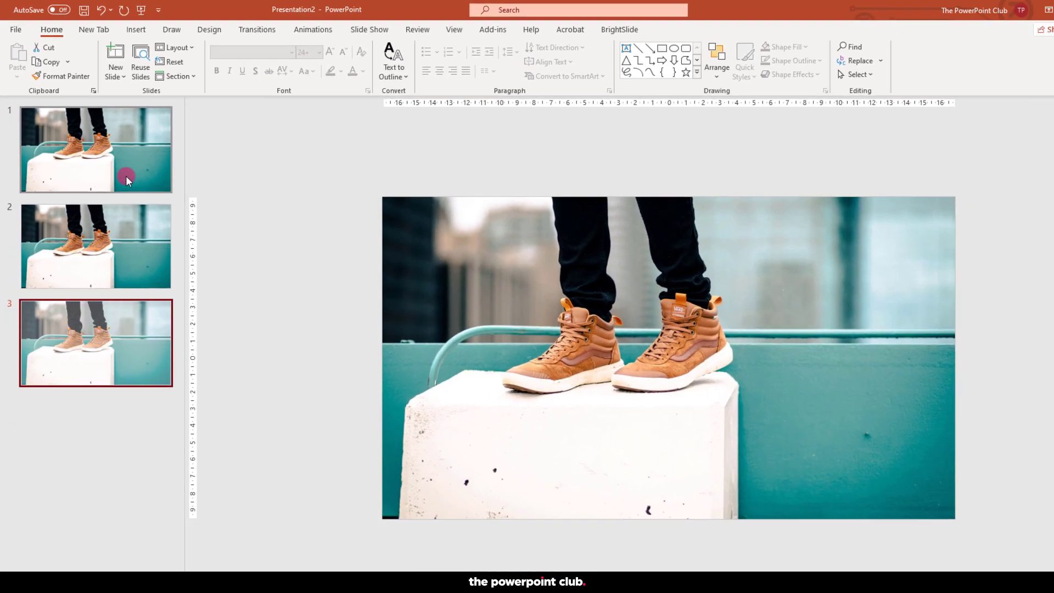
pyautogui.hotkey('ctrl', 'd')
pyautogui.hotkey('ctrl', 'd')
pyautogui.hotkey('ctrl', 'd')
pyautogui.hotkey('ctrl', 'd')
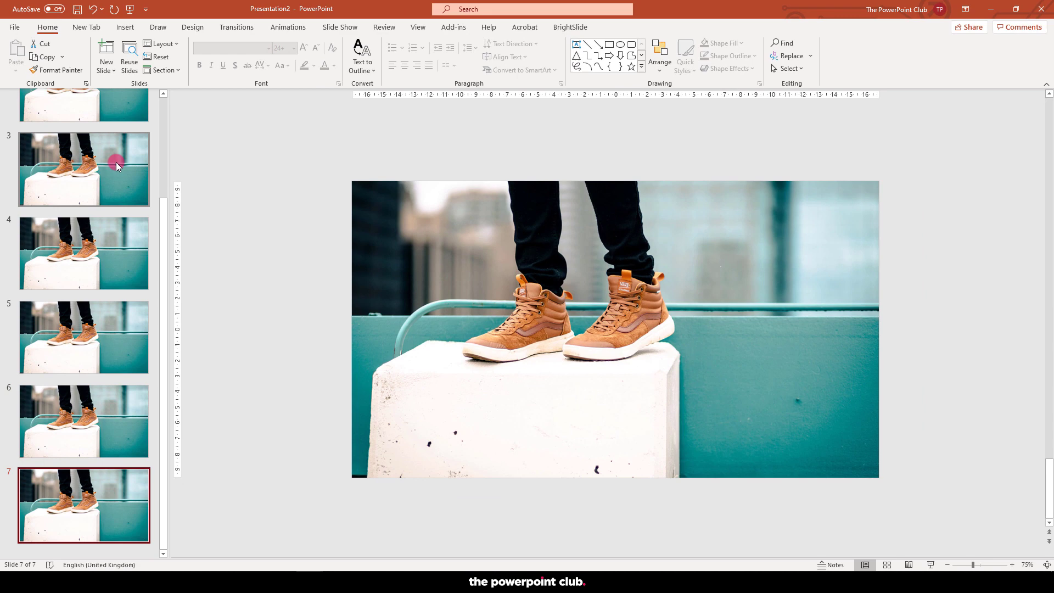
pyautogui.scroll(3, 82, 343)
pyautogui.scroll(1, 82, 343)
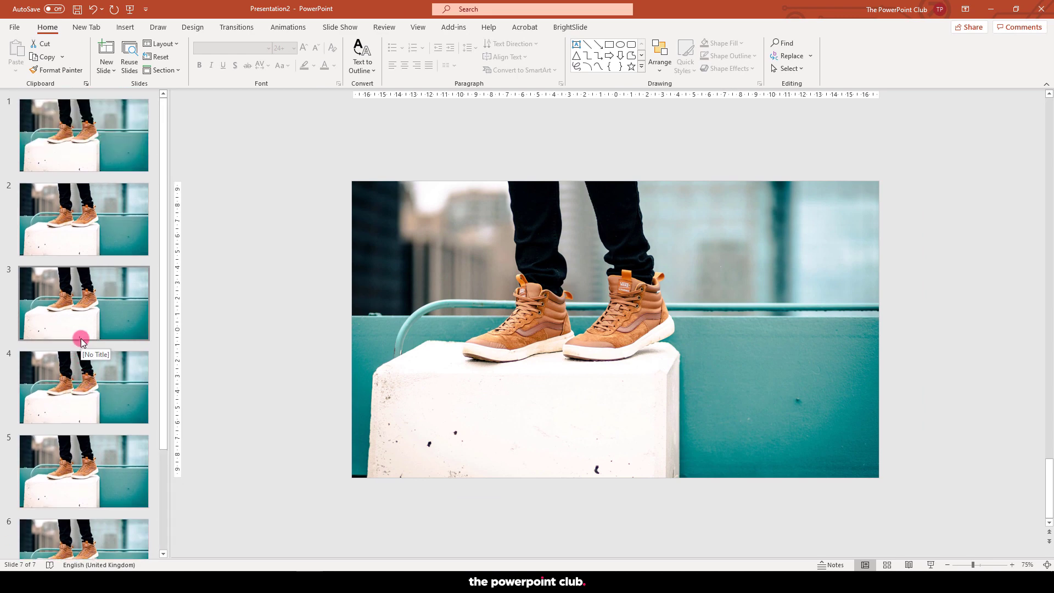
pyautogui.click(91, 219)
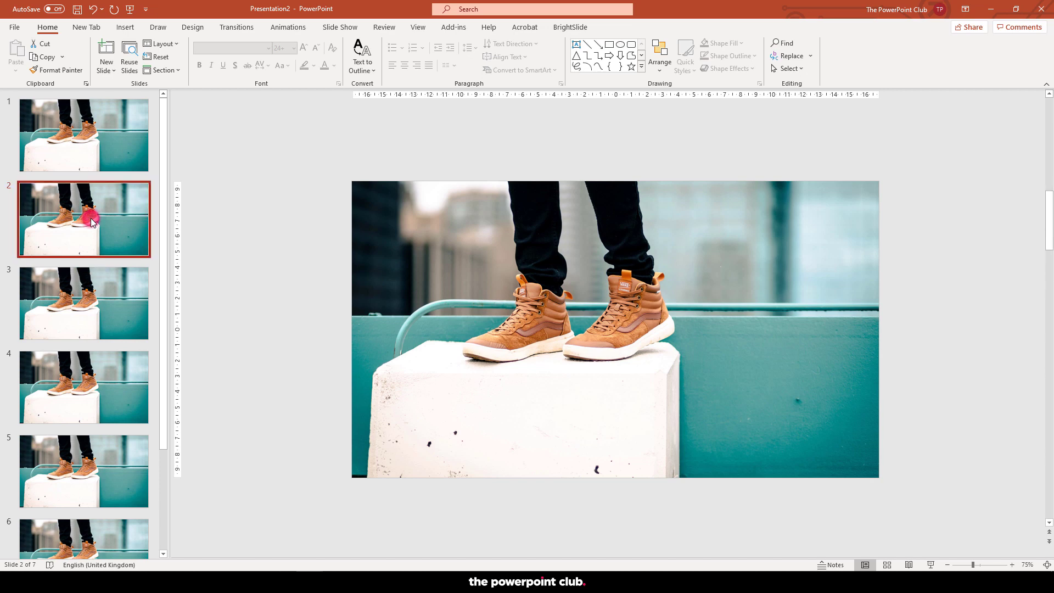
# Step: Make a copy of slide 2's photo and line it back up with the slide
pyautogui.click(367, 226)
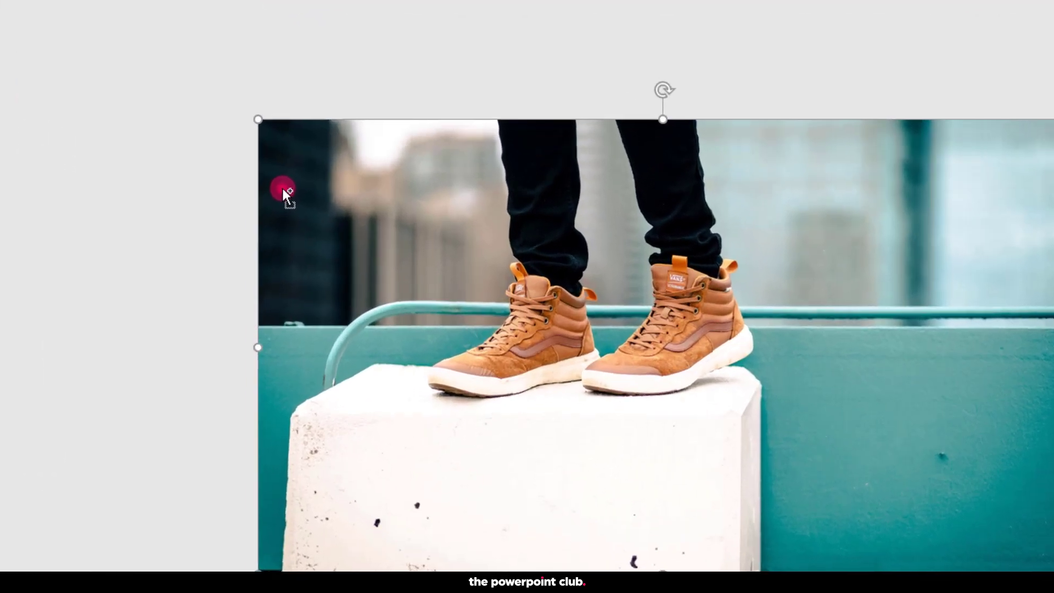
pyautogui.moveTo(367, 223); pyautogui.dragTo(375, 226)
pyautogui.moveTo(281, 192); pyautogui.dragTo(289, 191)
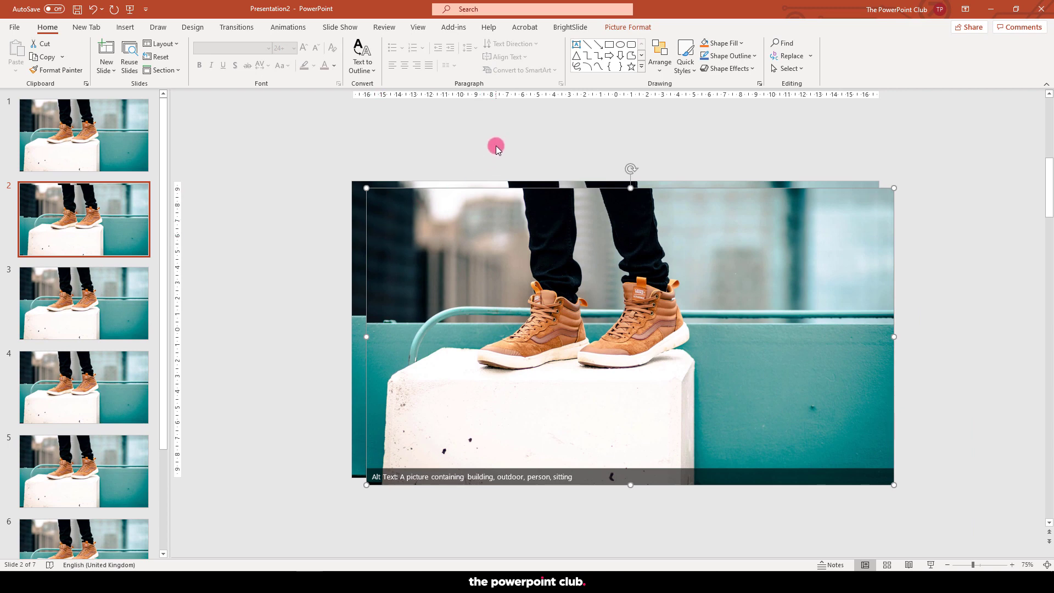
pyautogui.moveTo(456, 237); pyautogui.dragTo(437, 231)
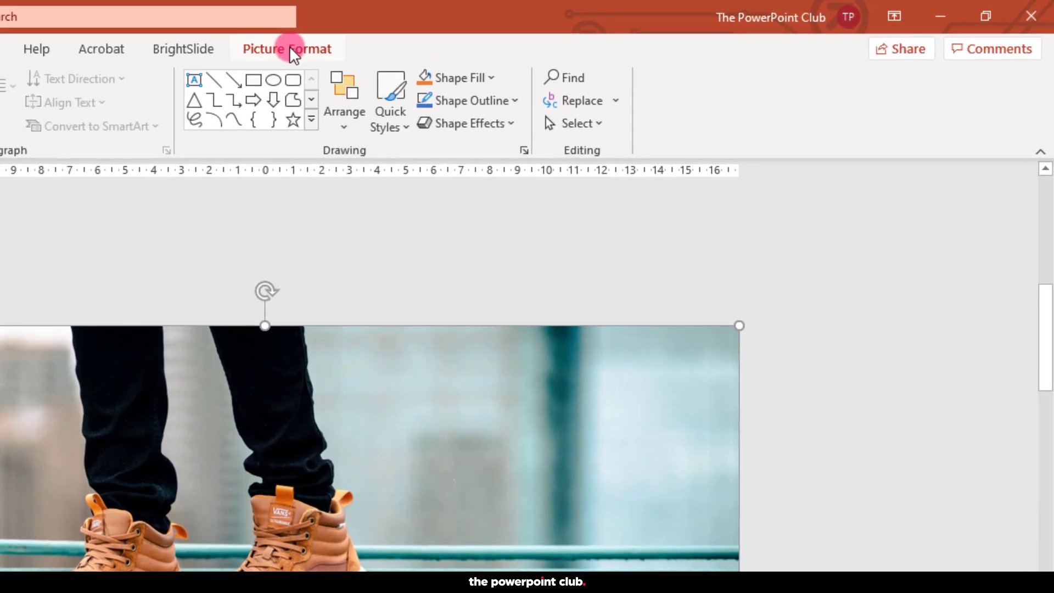
# Step: Crop the copy down to a thin horizontal strip and move it slightly lower
pyautogui.click(628, 27)
pyautogui.click(843, 88)
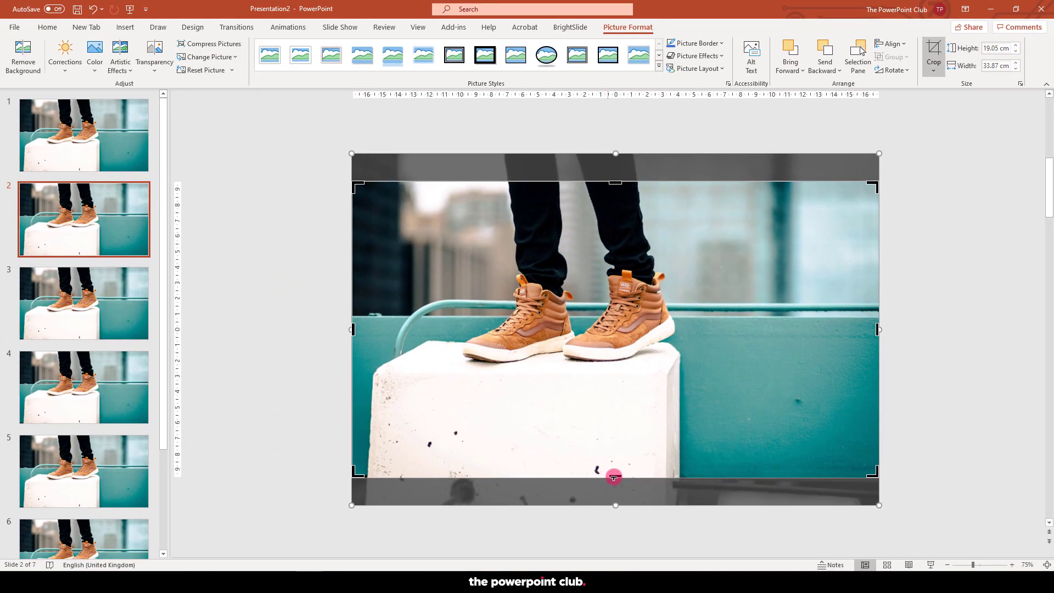
pyautogui.moveTo(614, 475); pyautogui.dragTo(589, 196)
pyautogui.click(640, 134)
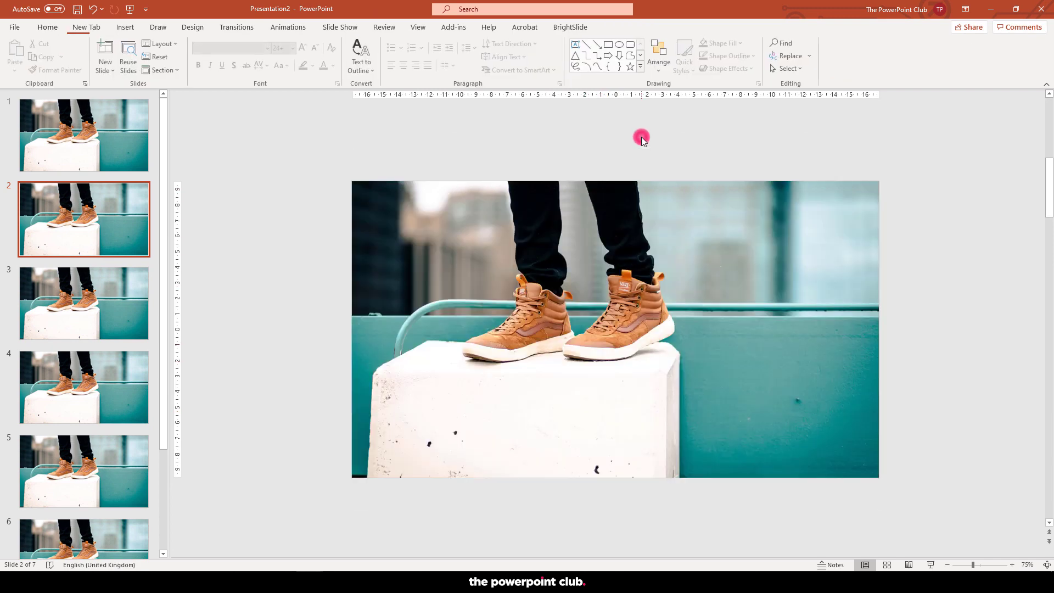
pyautogui.click(618, 191)
pyautogui.moveTo(617, 191); pyautogui.dragTo(661, 188)
pyautogui.click(931, 55)
pyautogui.click(898, 228)
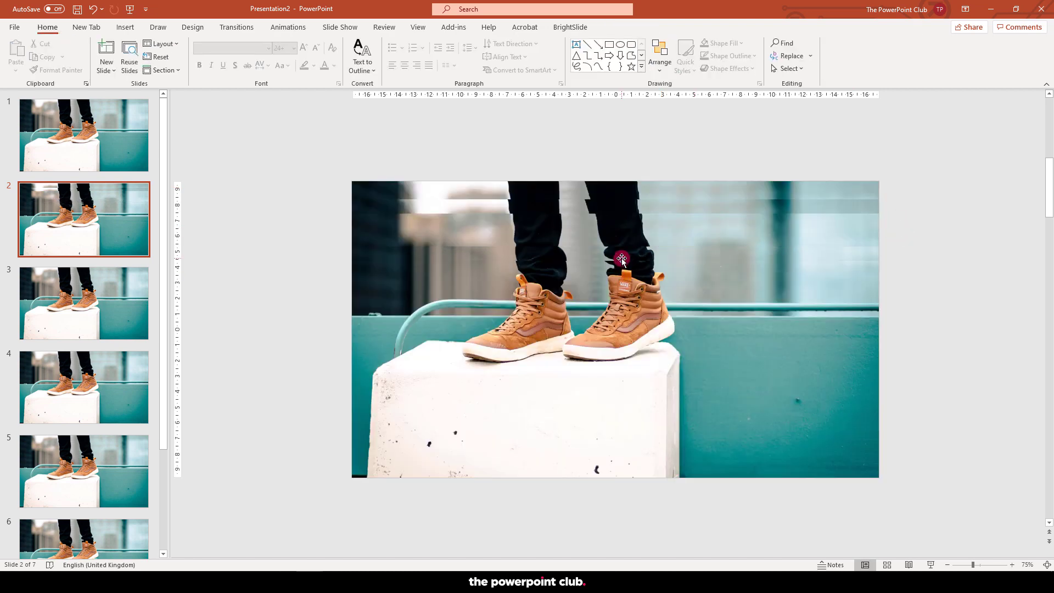
# Step: Move two photo strips further down and re-crop them, one showing the shoe soles
pyautogui.moveTo(652, 256); pyautogui.dragTo(653, 304)
pyautogui.click(936, 60)
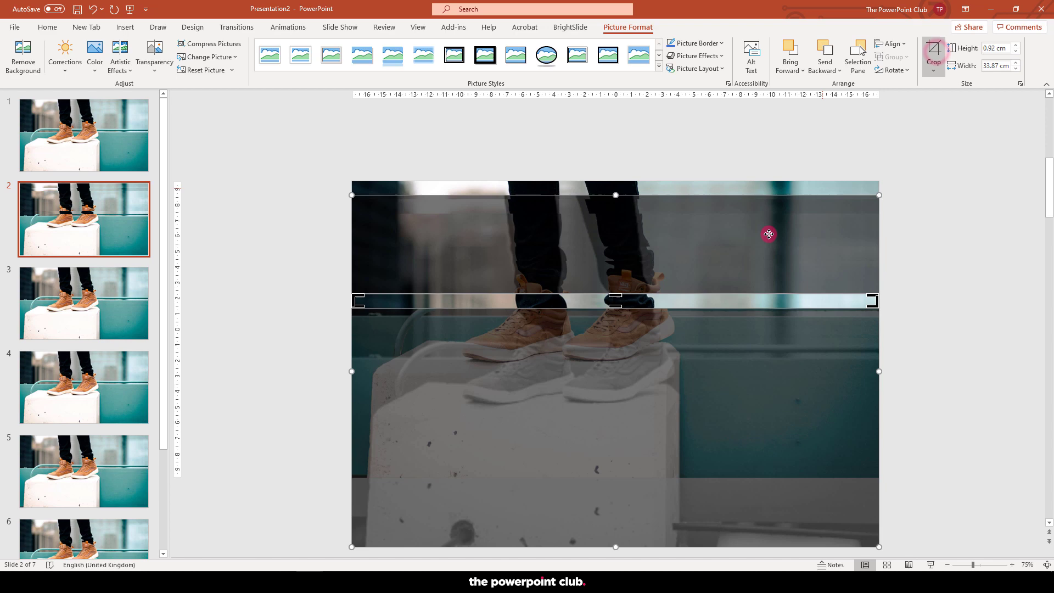
pyautogui.moveTo(674, 481); pyautogui.dragTo(737, 482)
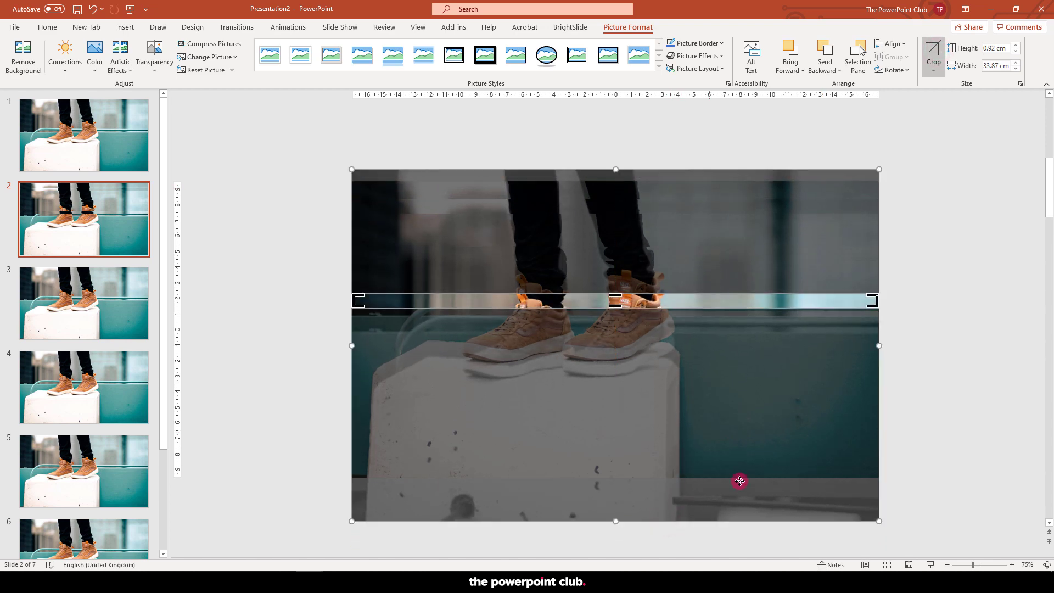
pyautogui.click(950, 420)
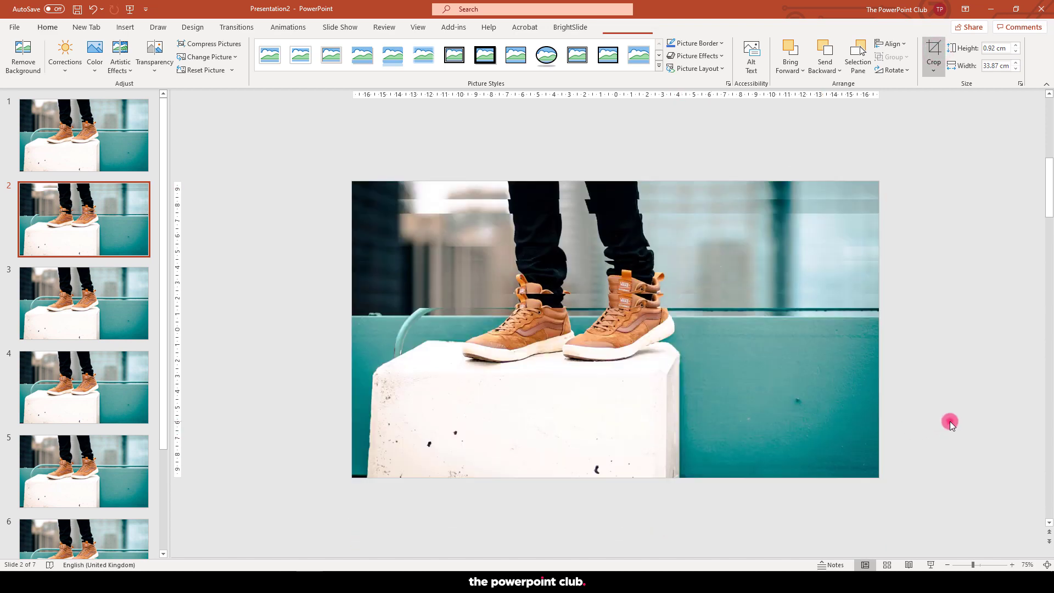
pyautogui.click(587, 302)
pyautogui.moveTo(595, 301); pyautogui.dragTo(604, 349)
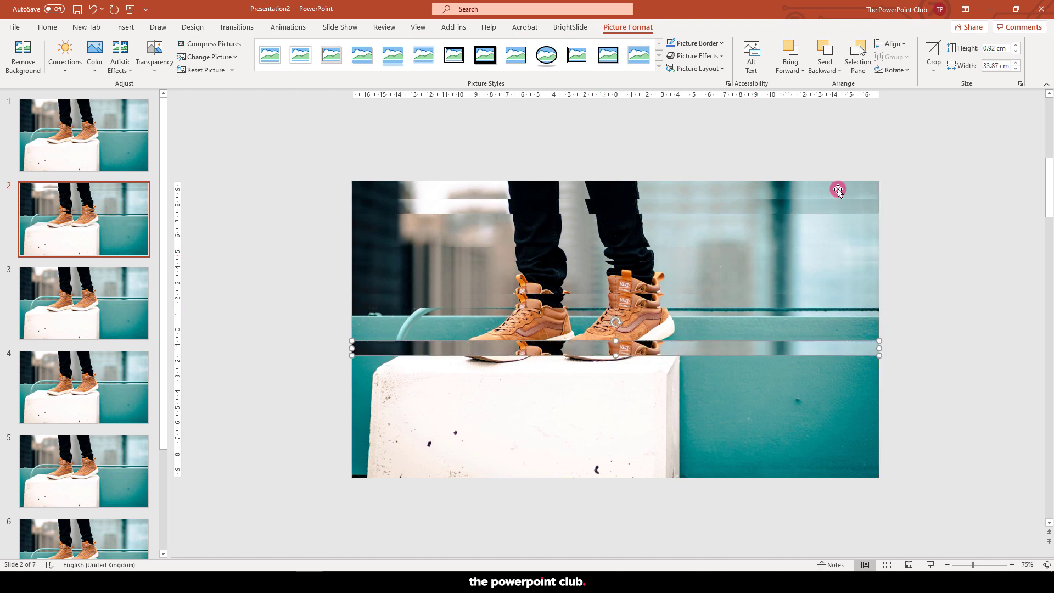
pyautogui.click(940, 51)
pyautogui.moveTo(697, 502); pyautogui.dragTo(697, 468)
pyautogui.click(944, 424)
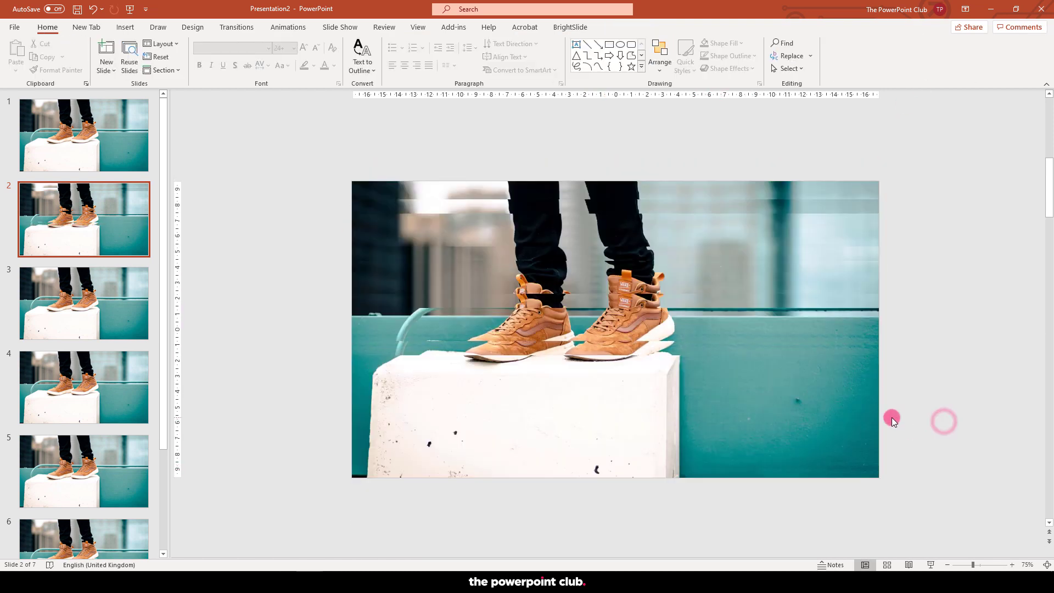
# Step: Place a strip near the slide bottom and offset the lower strips right and left
pyautogui.moveTo(628, 355); pyautogui.dragTo(650, 440)
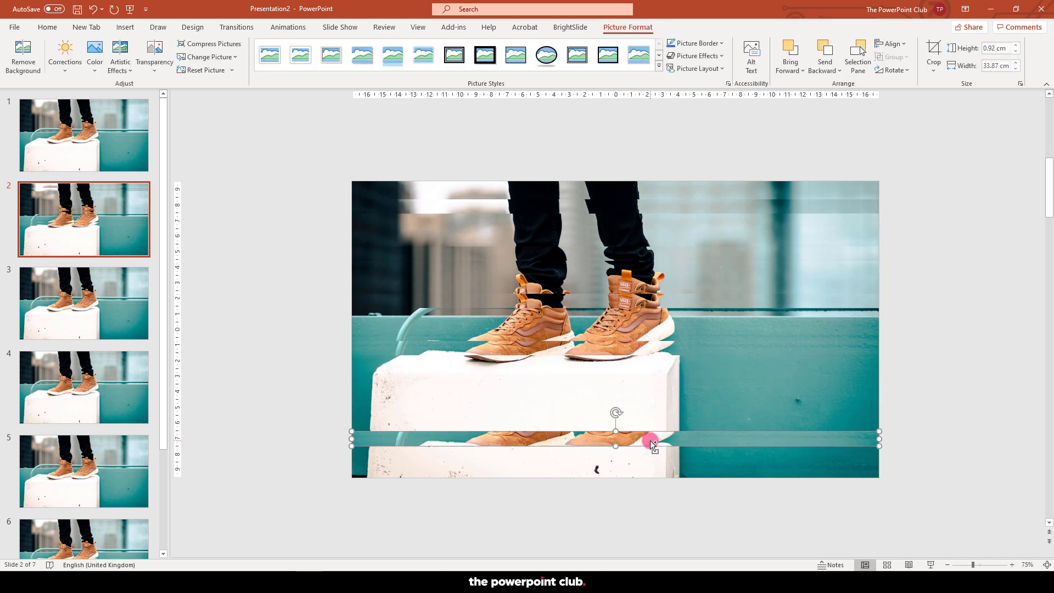
pyautogui.click(933, 52)
pyautogui.moveTo(656, 380); pyautogui.dragTo(659, 348)
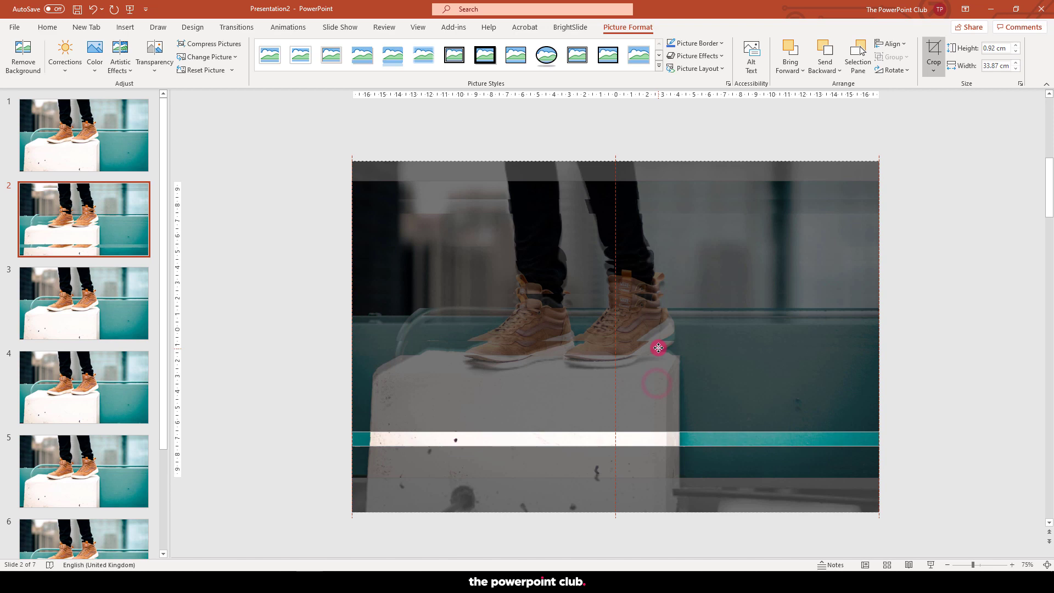
pyautogui.click(940, 346)
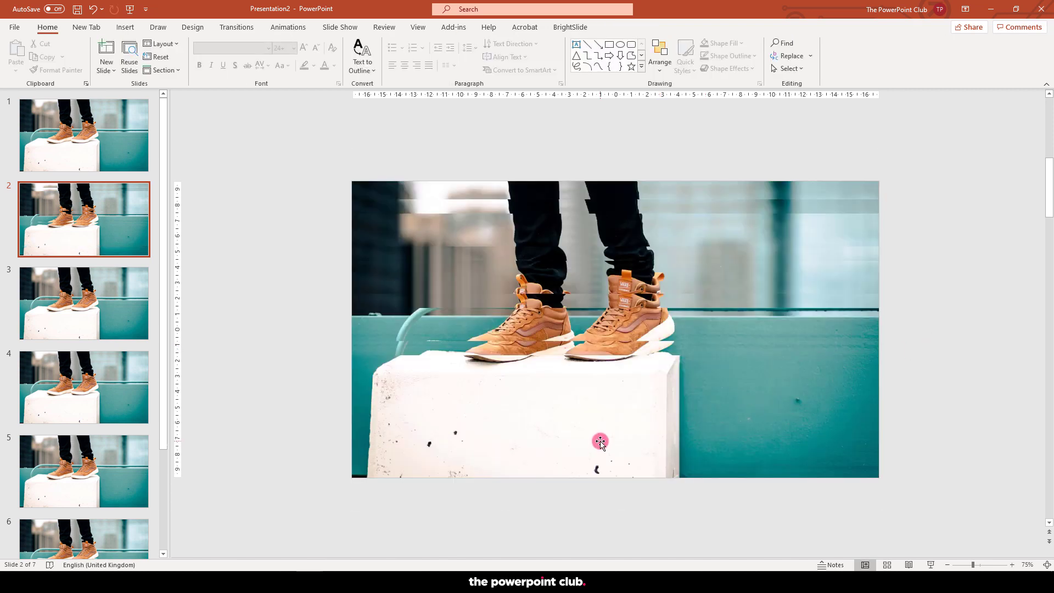
pyautogui.click(601, 442)
pyautogui.moveTo(652, 439); pyautogui.dragTo(724, 438)
pyautogui.click(966, 373)
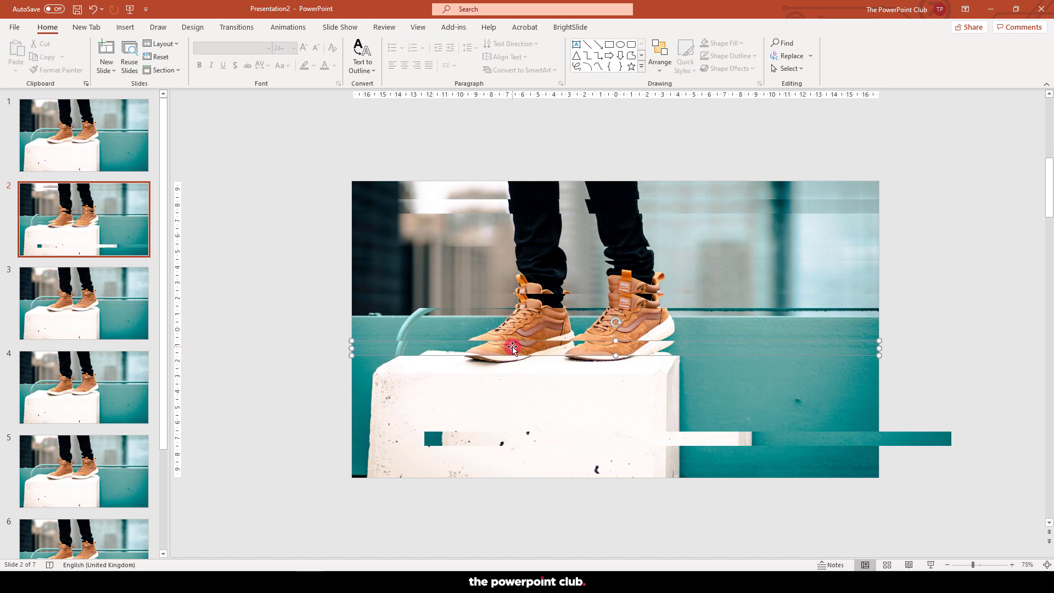
pyautogui.moveTo(552, 350); pyautogui.dragTo(504, 351)
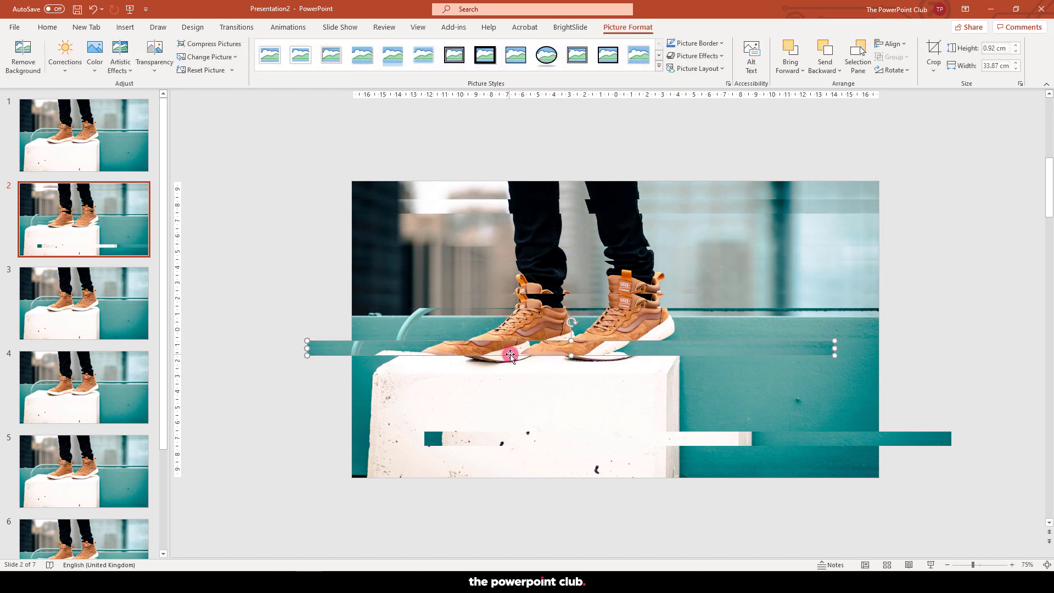
pyautogui.click(906, 348)
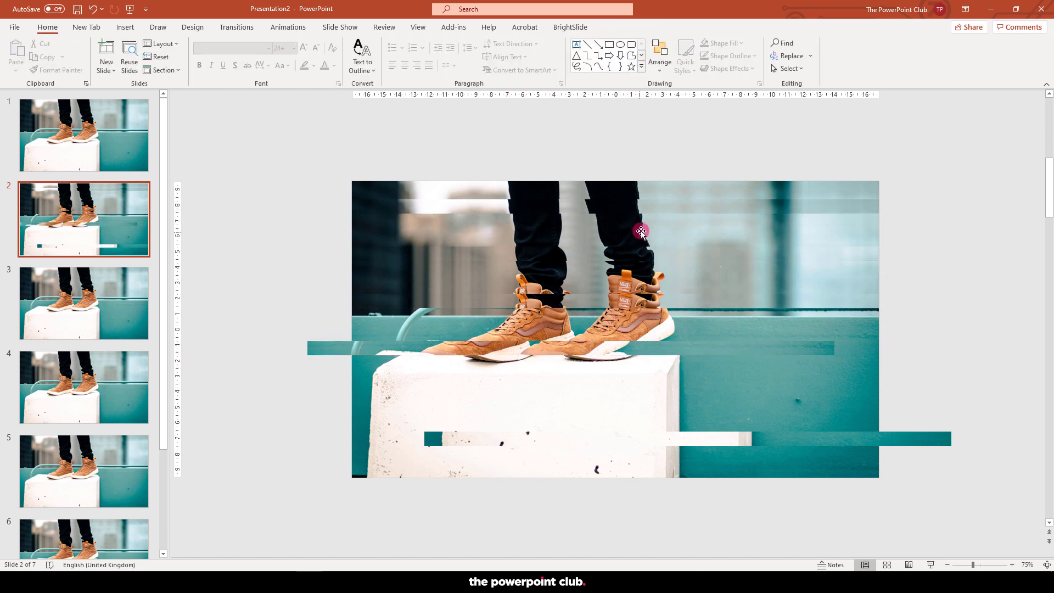
# Step: Move the top strip down and shift the hidden strip up and to the right
pyautogui.click(698, 206)
pyautogui.moveTo(744, 207); pyautogui.dragTo(742, 405)
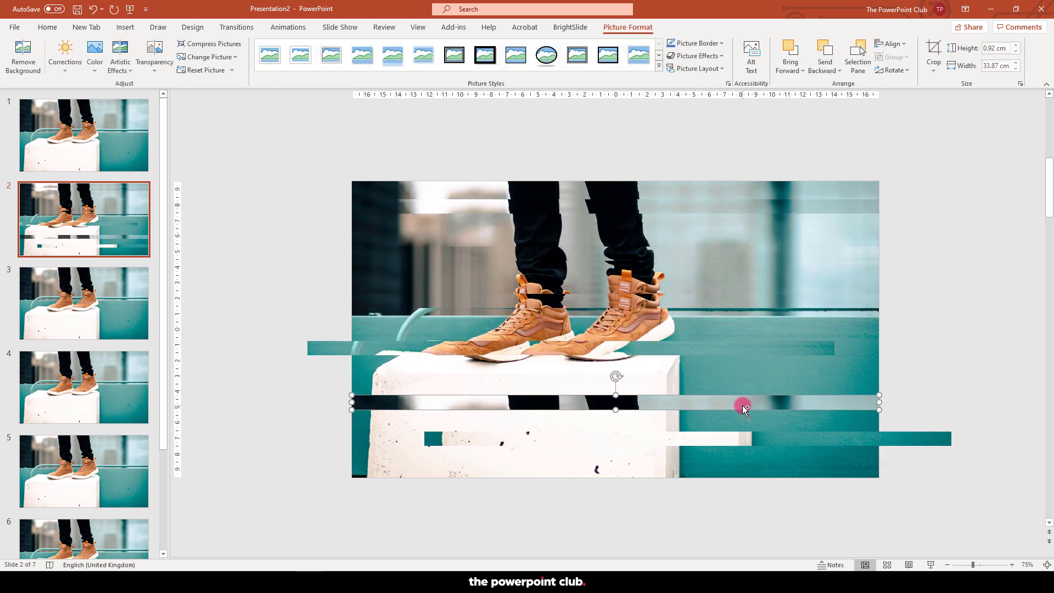
pyautogui.moveTo(840, 405); pyautogui.dragTo(820, 405)
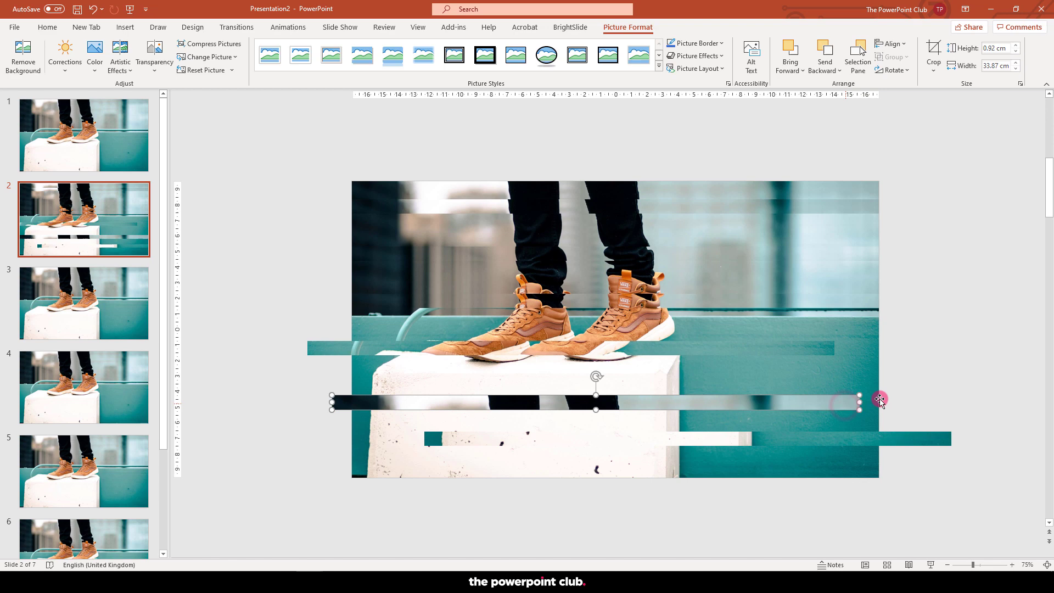
pyautogui.click(906, 388)
pyautogui.click(538, 298)
pyautogui.moveTo(538, 298); pyautogui.dragTo(693, 271)
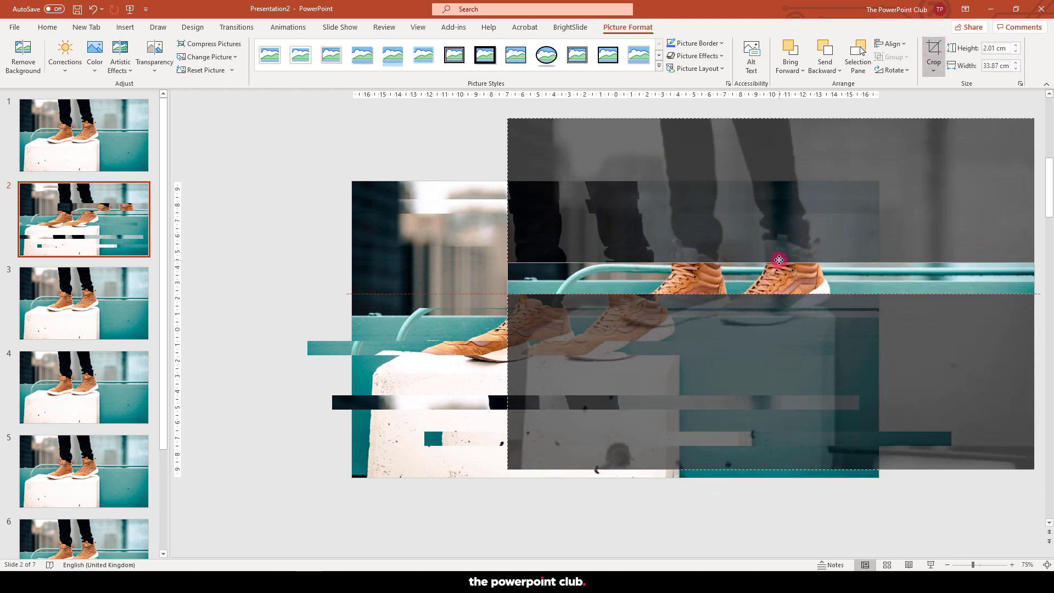
pyautogui.click(289, 252)
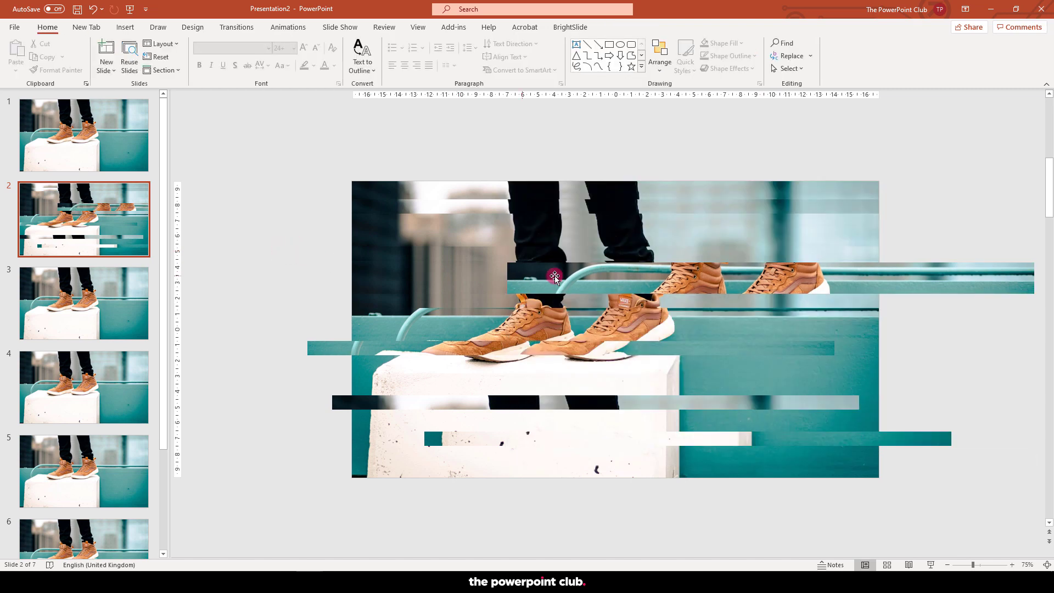
pyautogui.moveTo(554, 277); pyautogui.dragTo(621, 277)
# Step: Draw a thin rectangle bar with no outline across the left of slide 2's image
pyautogui.click(275, 284)
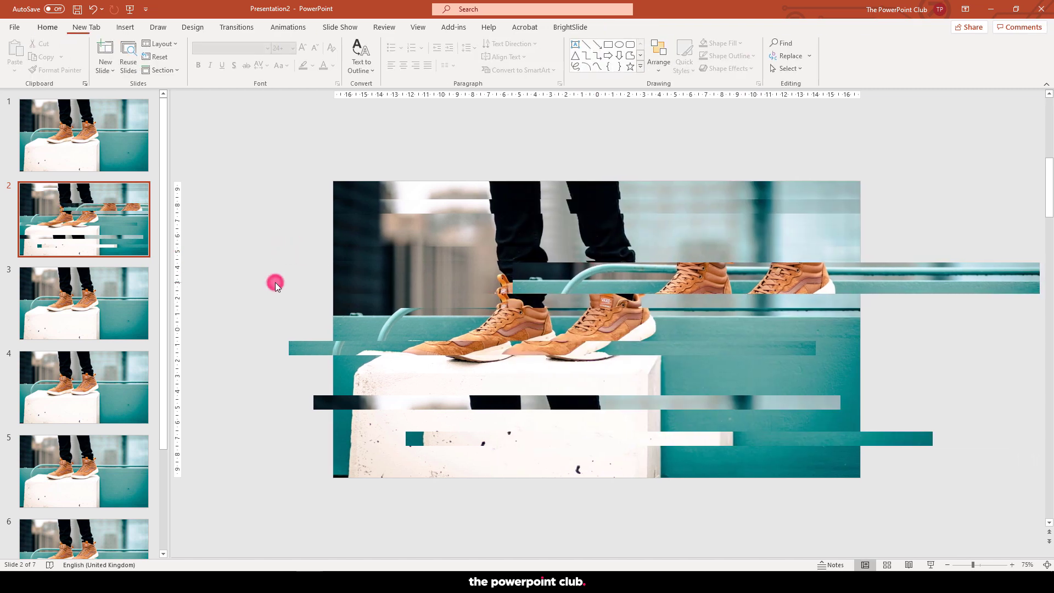
pyautogui.click(363, 343)
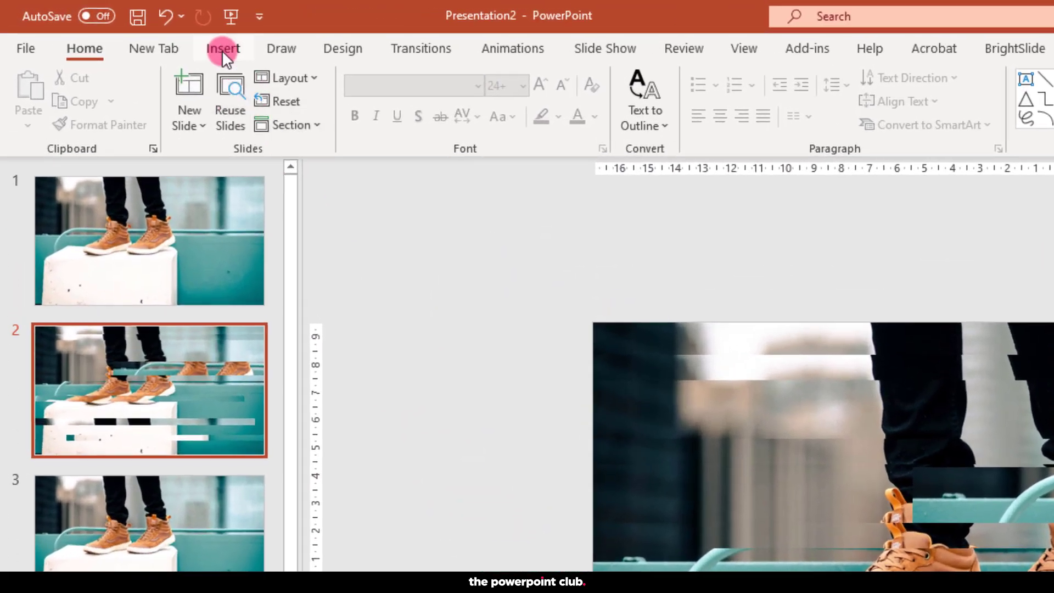
pyautogui.click(125, 28)
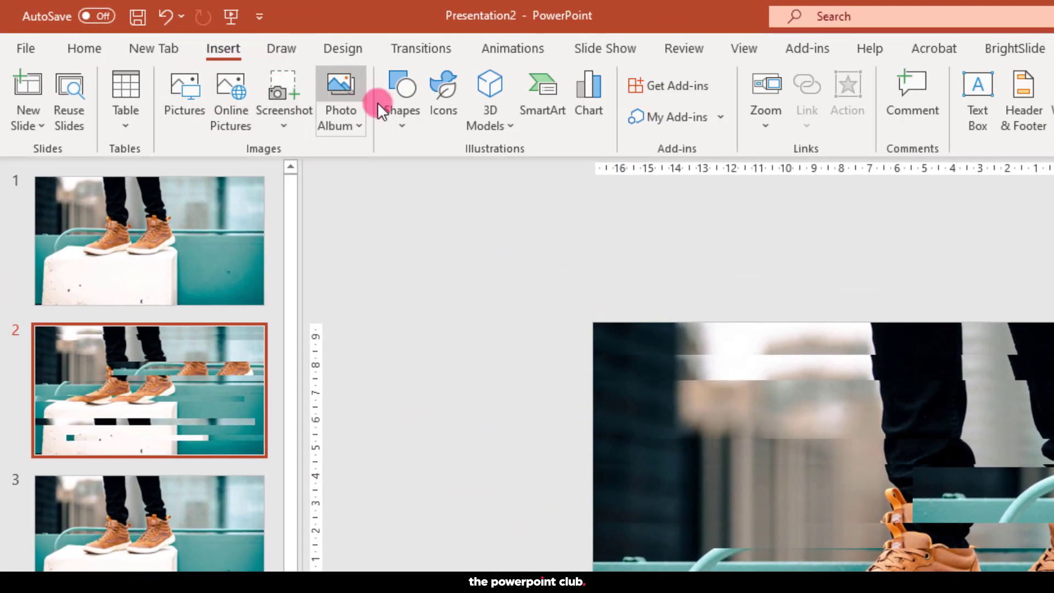
pyautogui.click(395, 113)
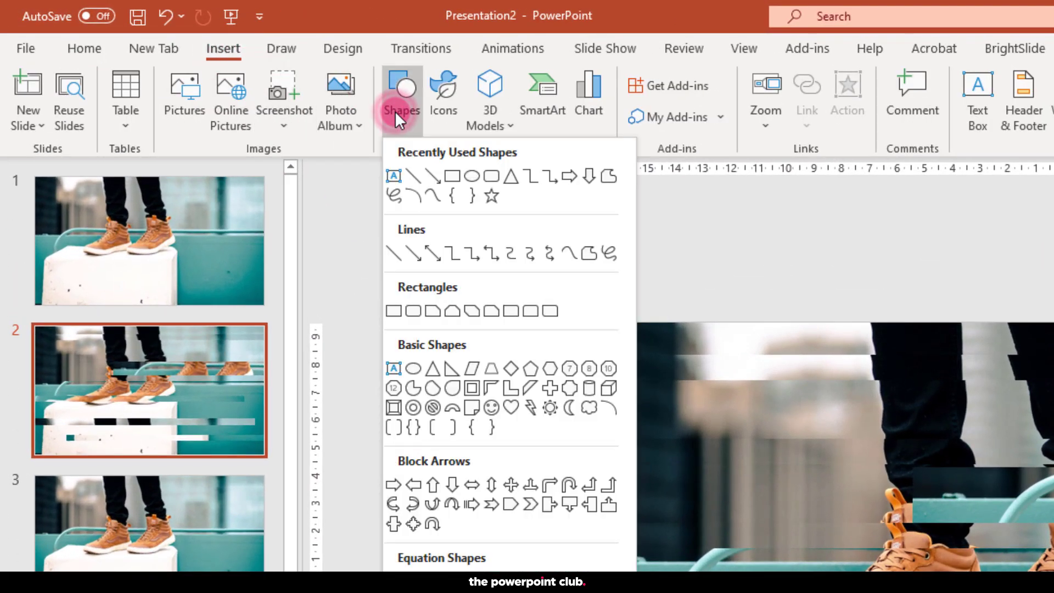
pyautogui.click(447, 174)
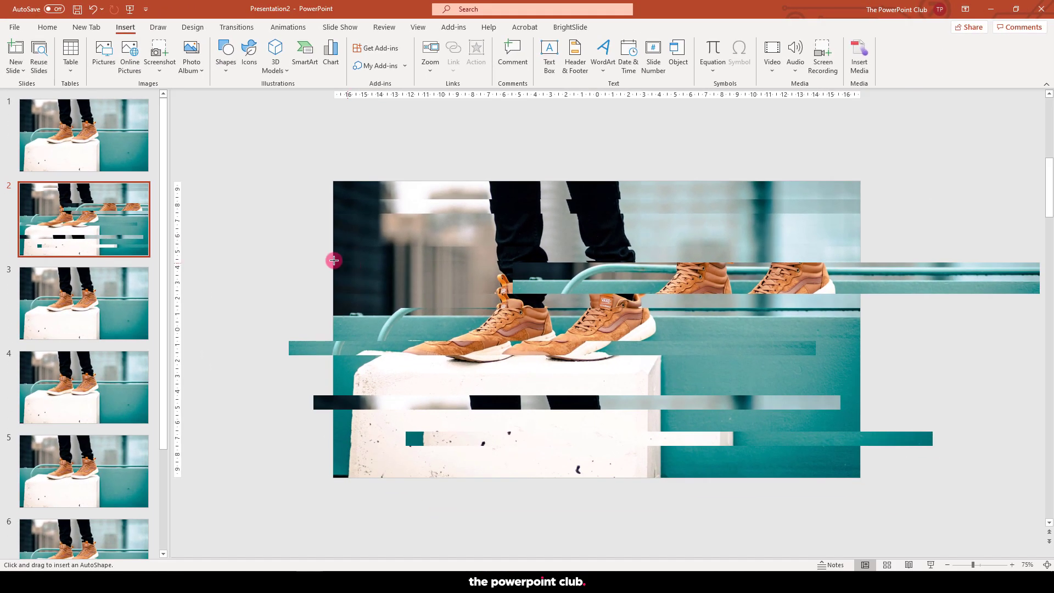
pyautogui.moveTo(317, 258); pyautogui.dragTo(543, 264)
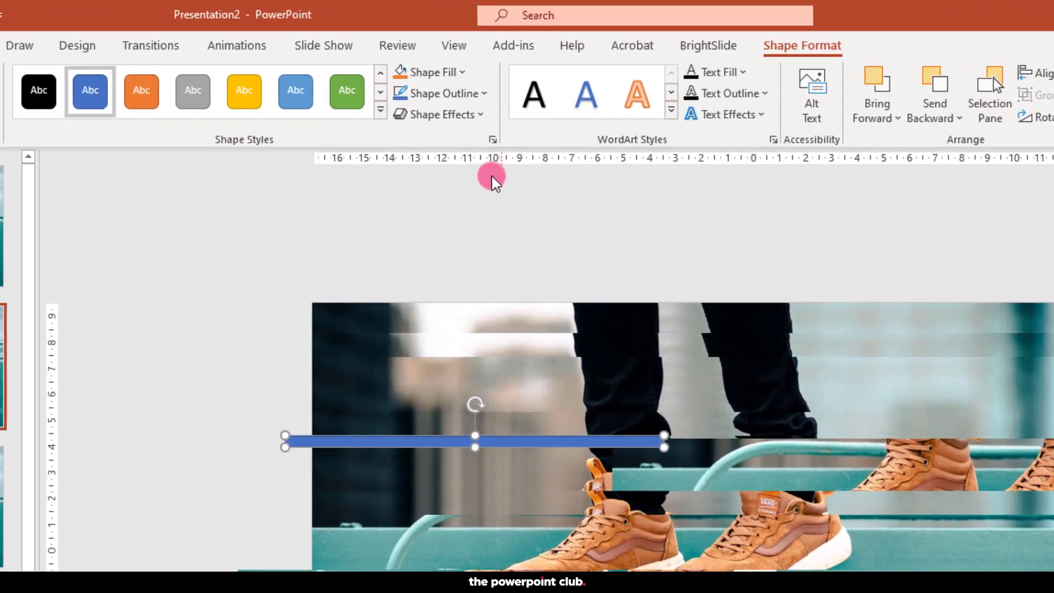
pyautogui.click(466, 93)
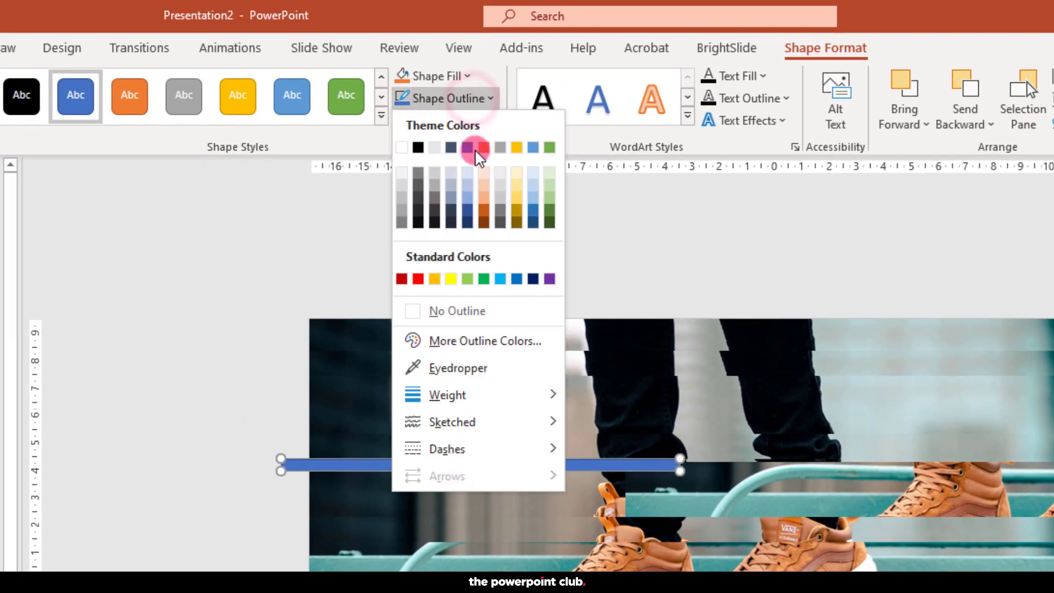
pyautogui.click(454, 310)
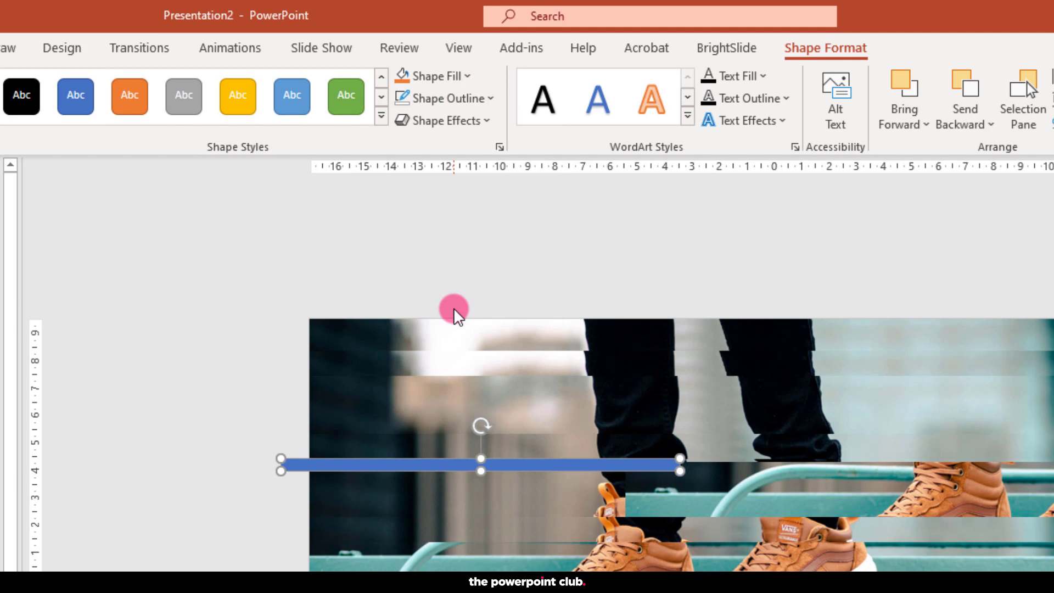
pyautogui.click(433, 75)
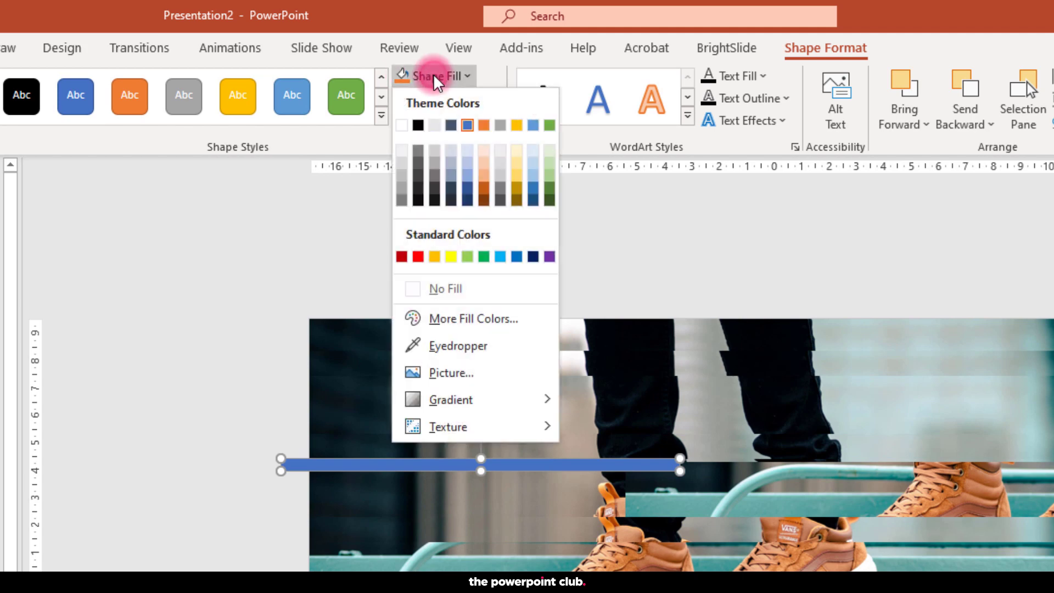
# Step: Fill the bar orange and add two black, slightly larger copies lower on the slide
pyautogui.click(434, 257)
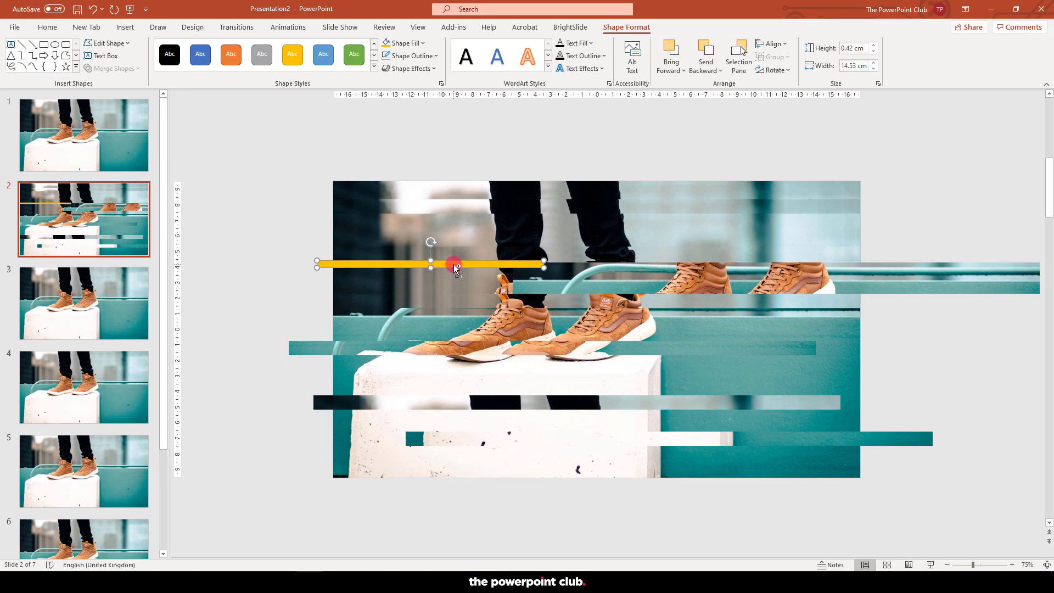
pyautogui.moveTo(461, 285); pyautogui.dragTo(834, 414)
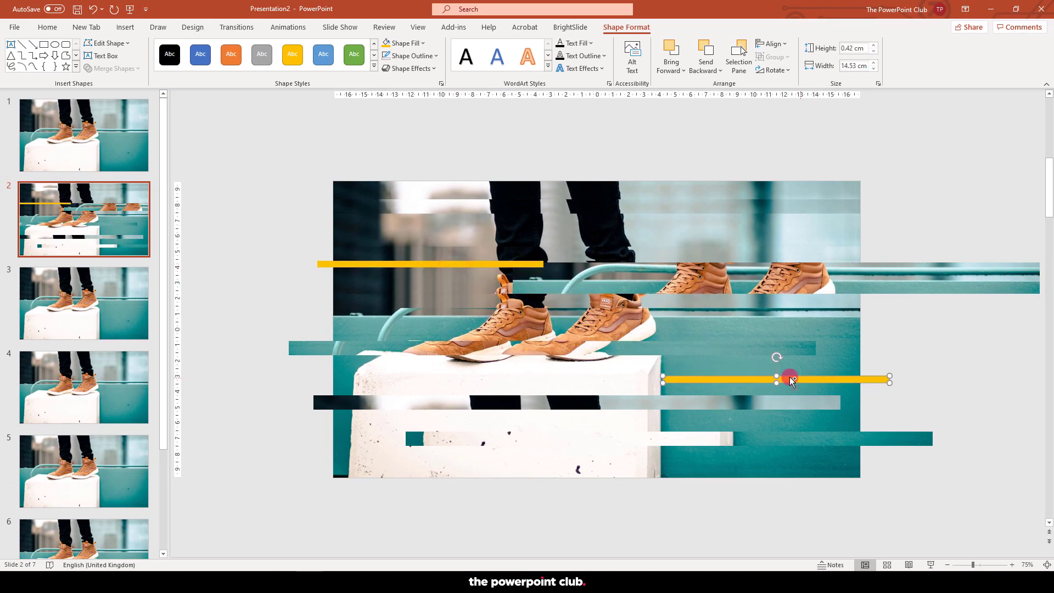
pyautogui.moveTo(662, 378); pyautogui.dragTo(646, 373)
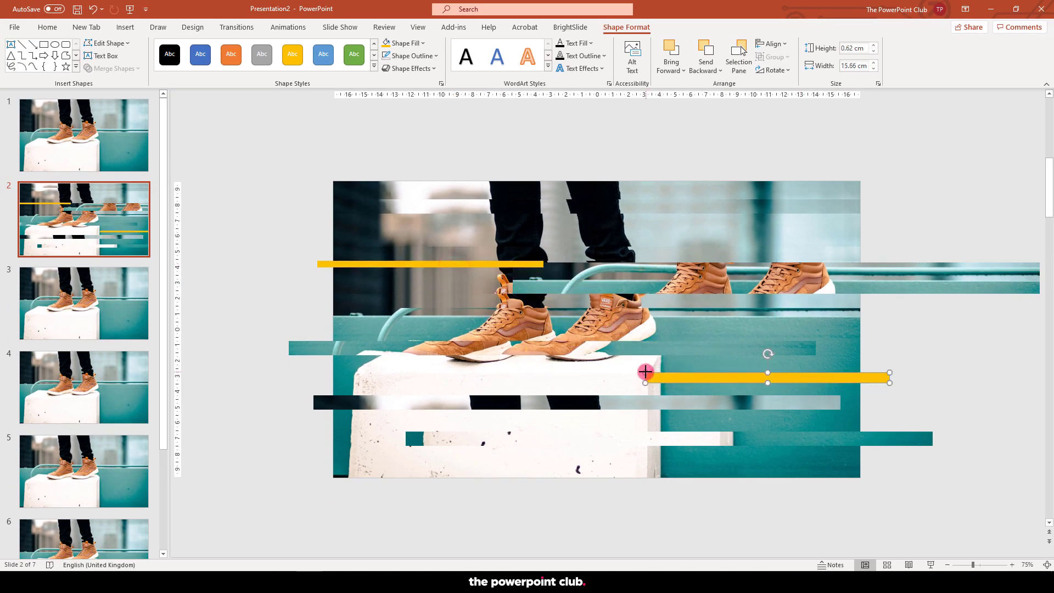
pyautogui.click(404, 44)
pyautogui.click(396, 70)
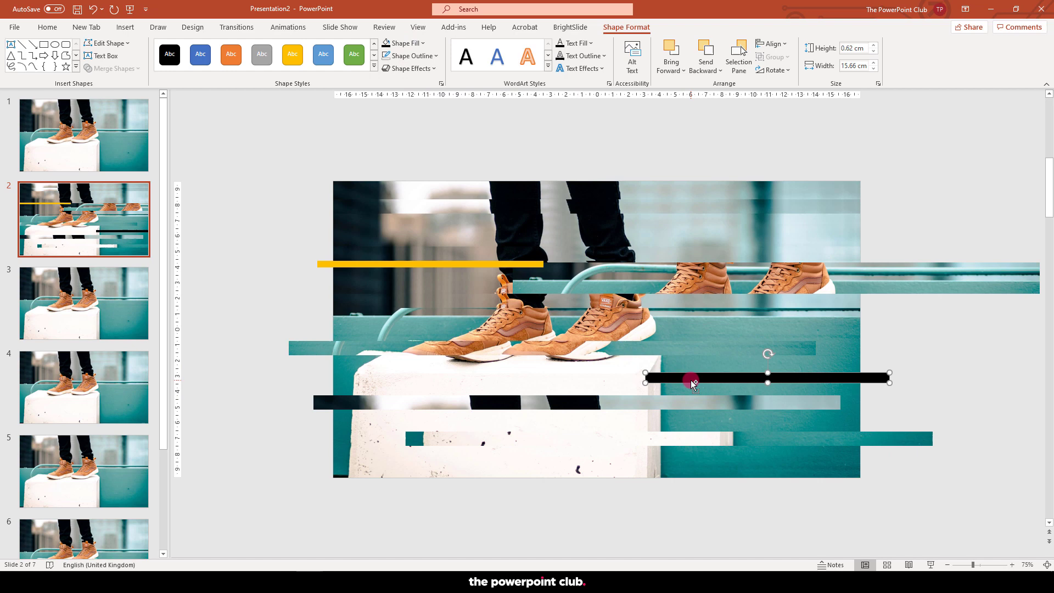
pyautogui.moveTo(693, 382); pyautogui.dragTo(428, 449)
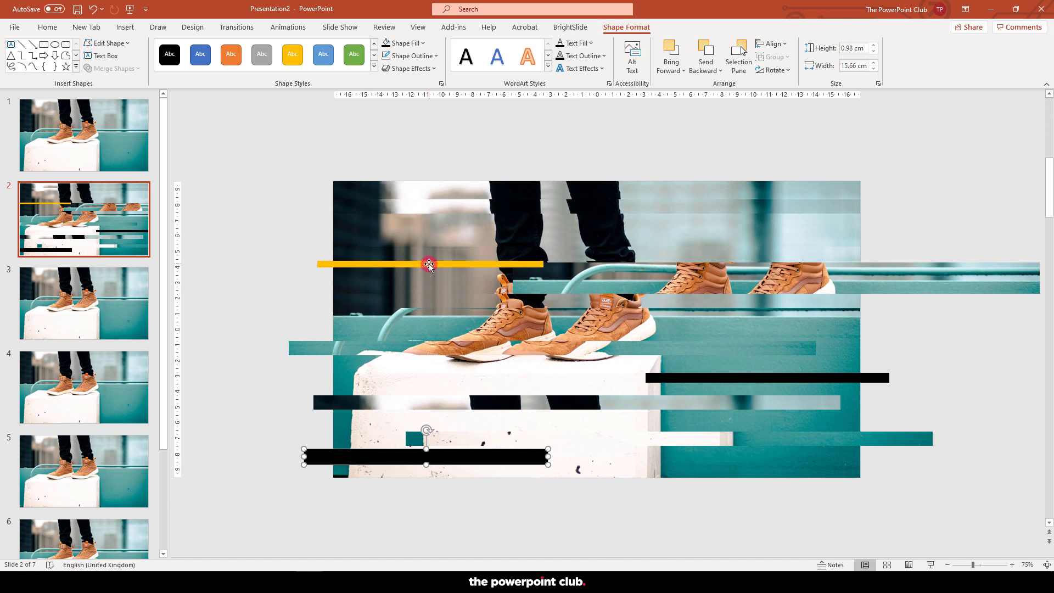
pyautogui.click(266, 259)
# Step: Copy the yellow bar up to the slide's top edge and fill it pink
pyautogui.click(375, 265)
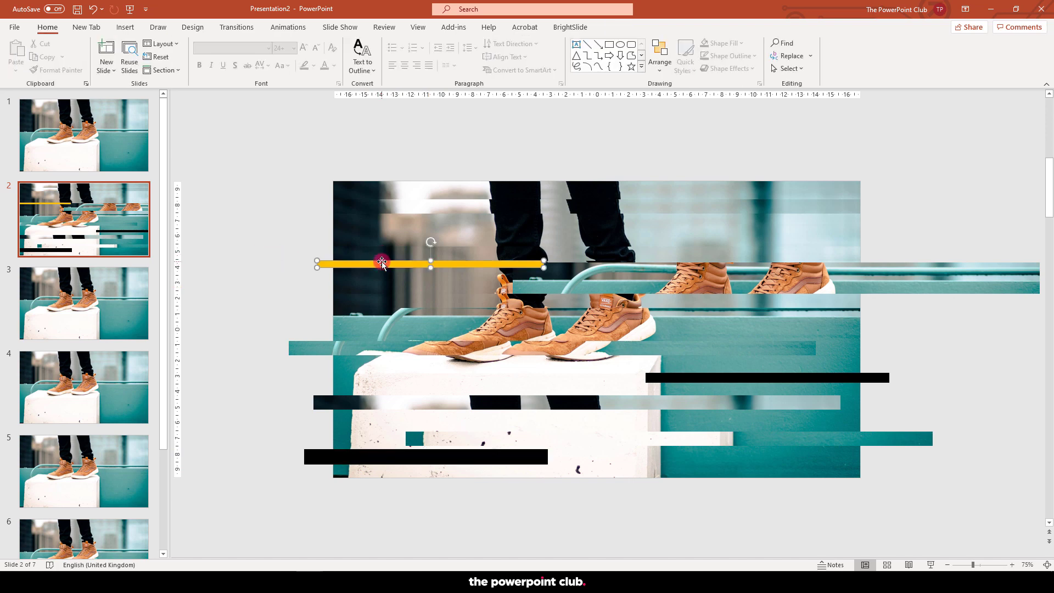
pyautogui.moveTo(376, 264); pyautogui.dragTo(640, 184)
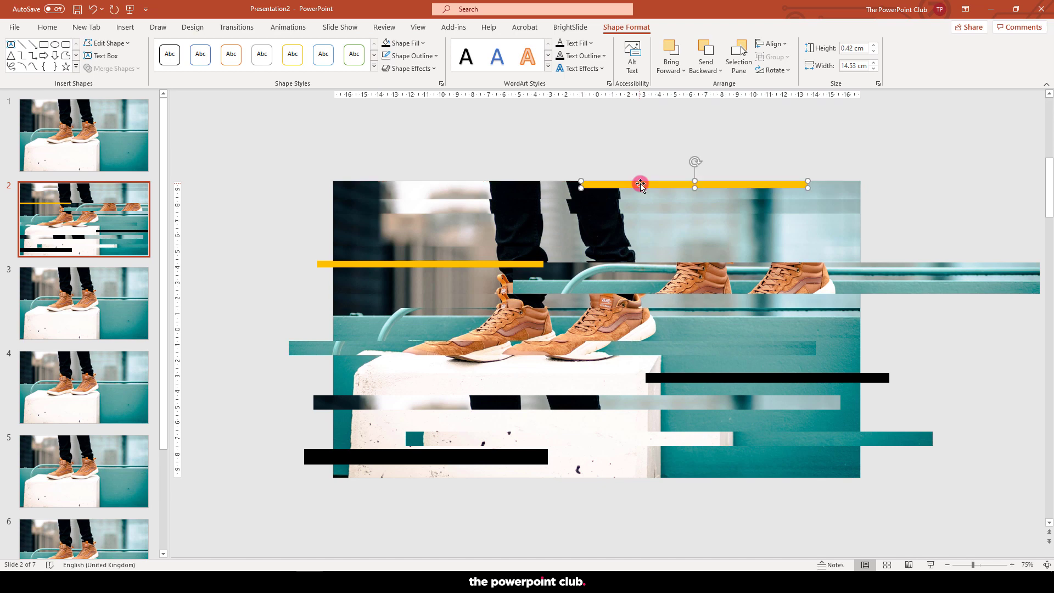
pyautogui.click(416, 44)
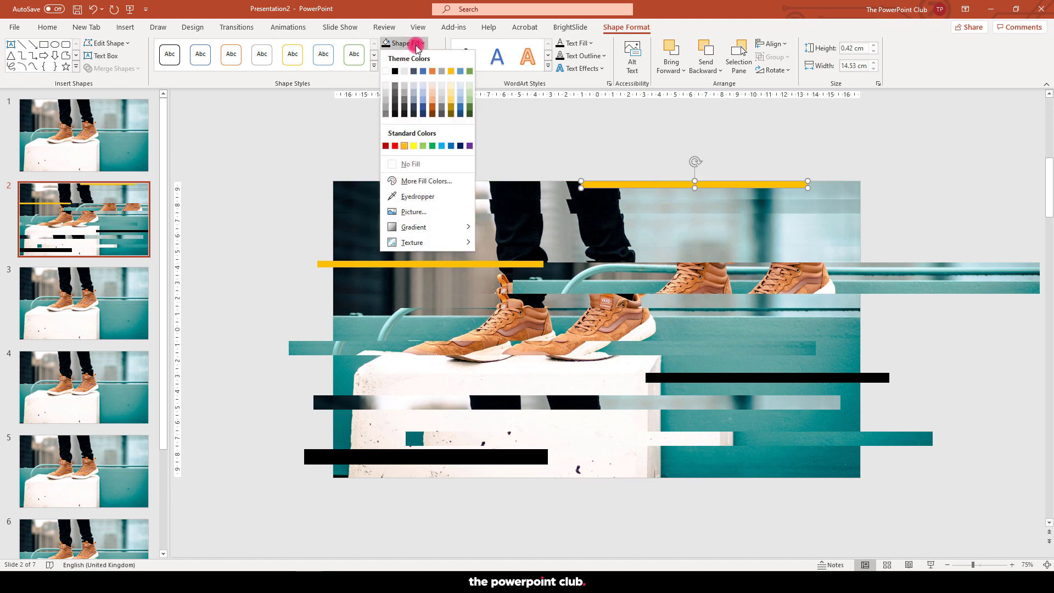
pyautogui.click(417, 181)
pyautogui.click(459, 195)
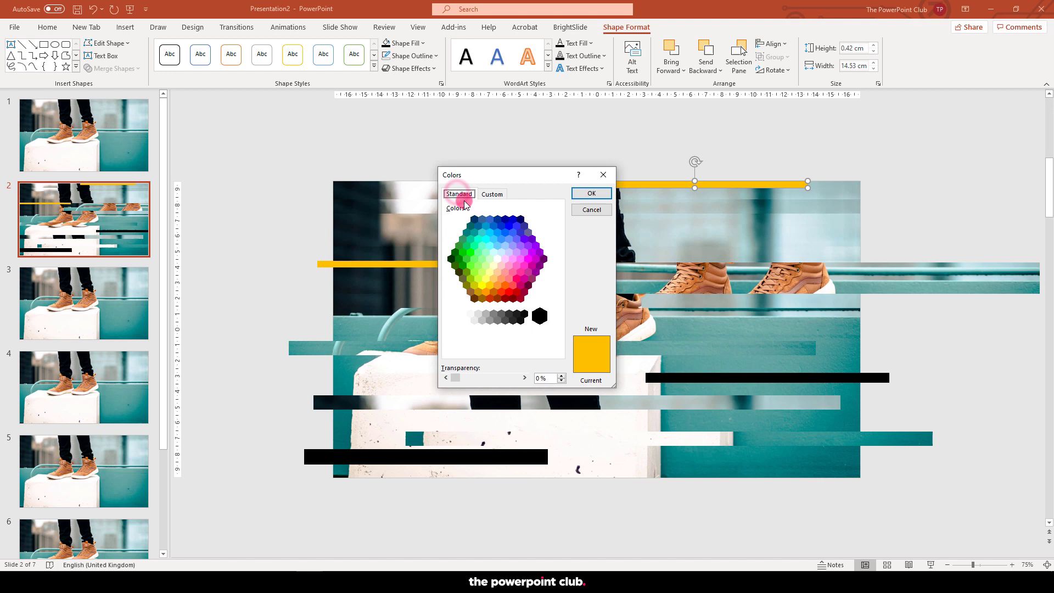
pyautogui.click(522, 272)
pyautogui.click(586, 195)
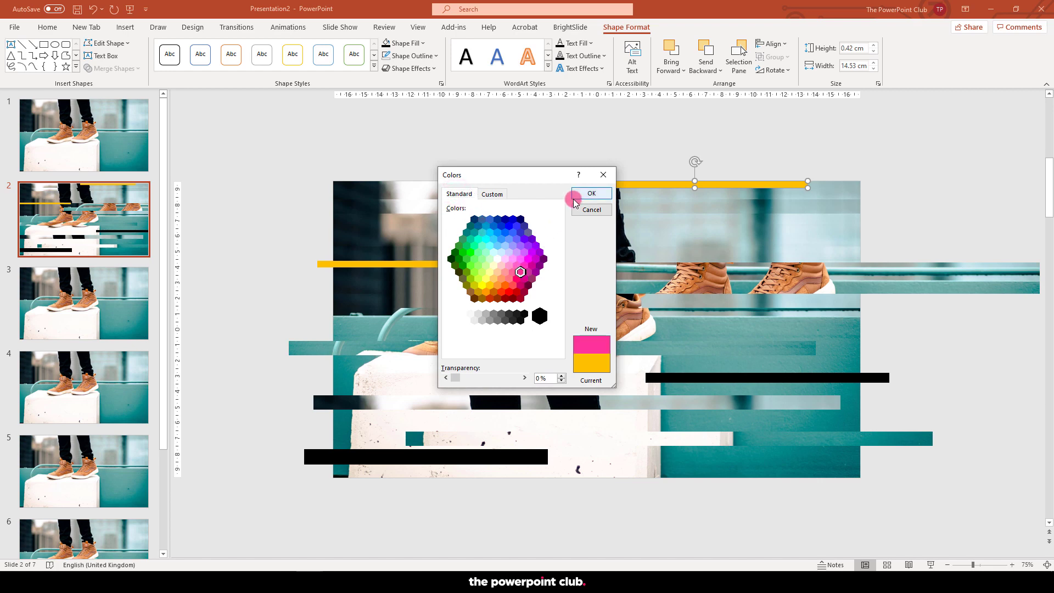
pyautogui.click(723, 151)
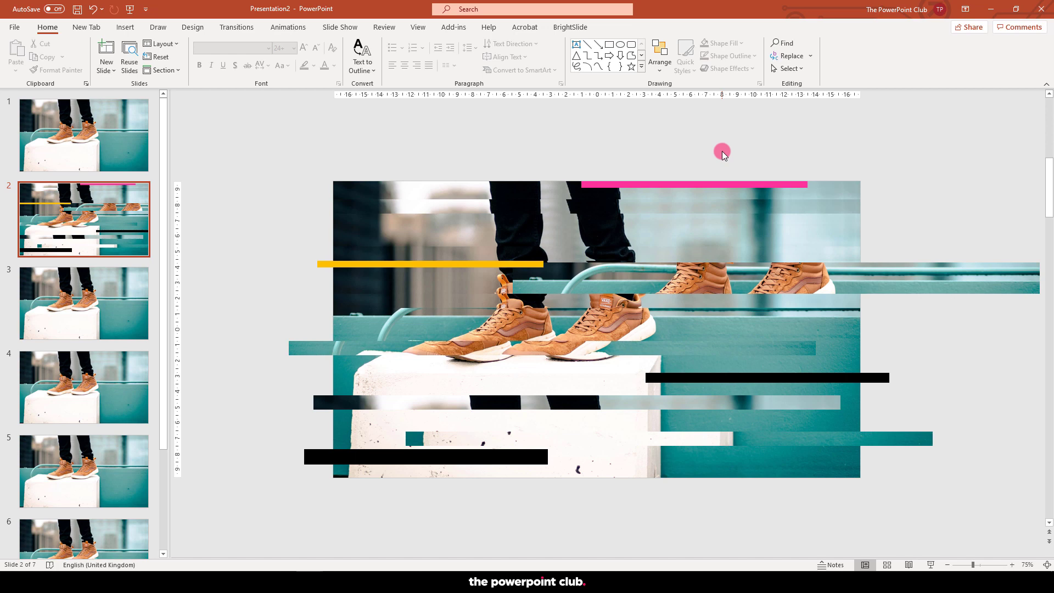
# Step: On slide 3, crop the photo down to a narrow left strip
pyautogui.click(88, 310)
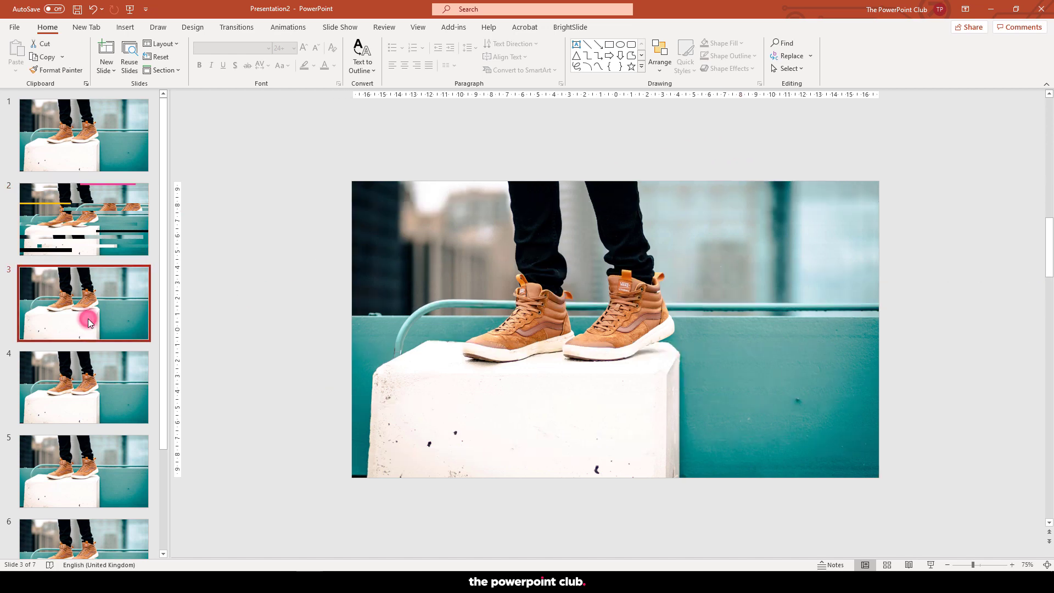
pyautogui.moveTo(387, 281)
pyautogui.mouseDown()
pyautogui.moveTo(426, 297)
pyautogui.moveTo(399, 279)
pyautogui.mouseUp()
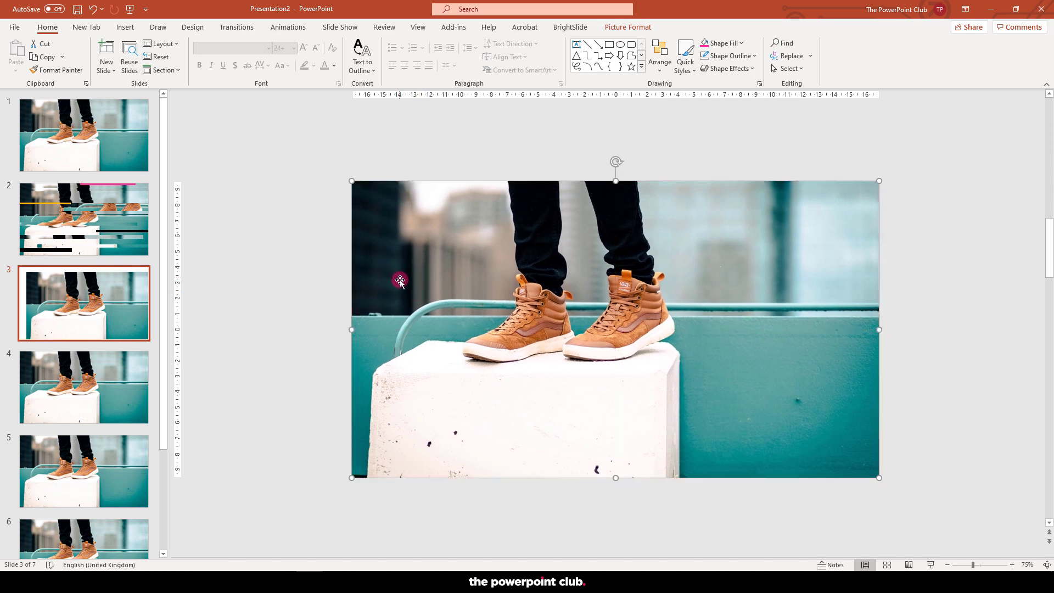
pyautogui.click(628, 27)
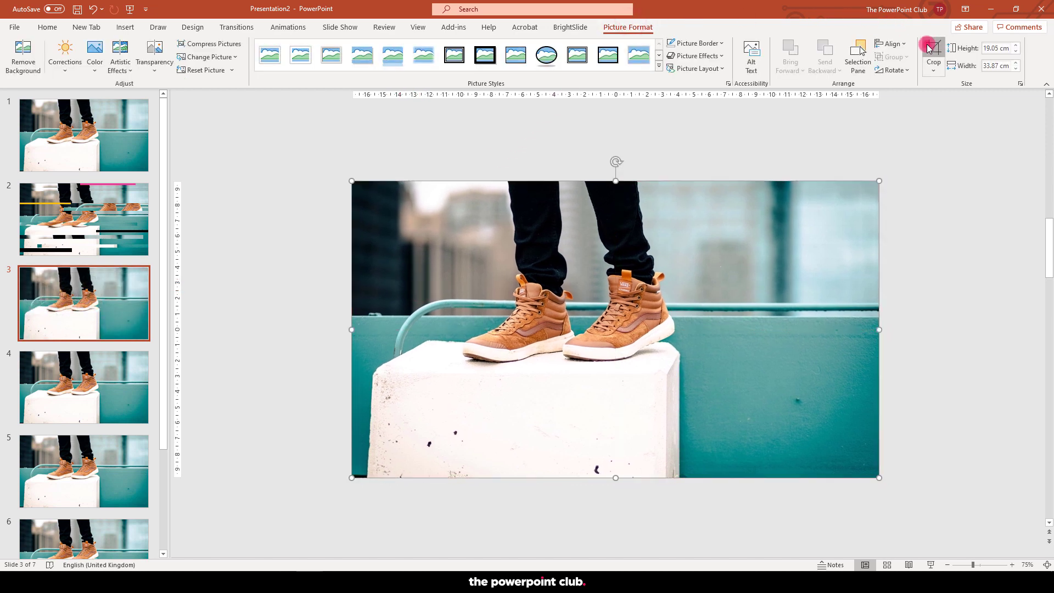
pyautogui.click(931, 49)
pyautogui.moveTo(877, 327); pyautogui.dragTo(438, 330)
pyautogui.click(309, 321)
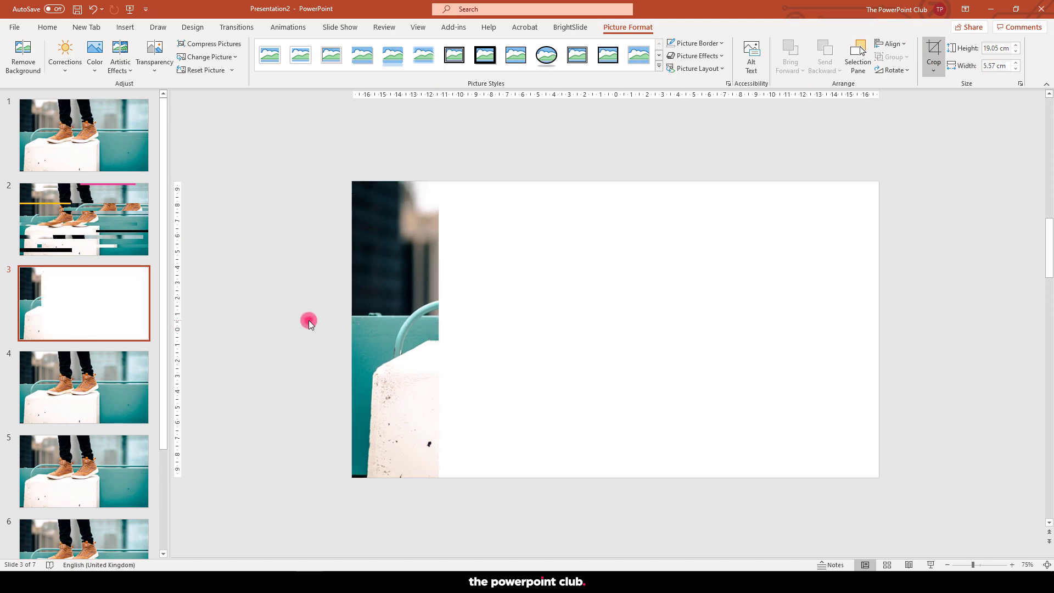
# Step: Duplicate the strip six times across the slide and widen the last strip's crop
pyautogui.click(386, 281)
pyautogui.doubleClick(386, 280)
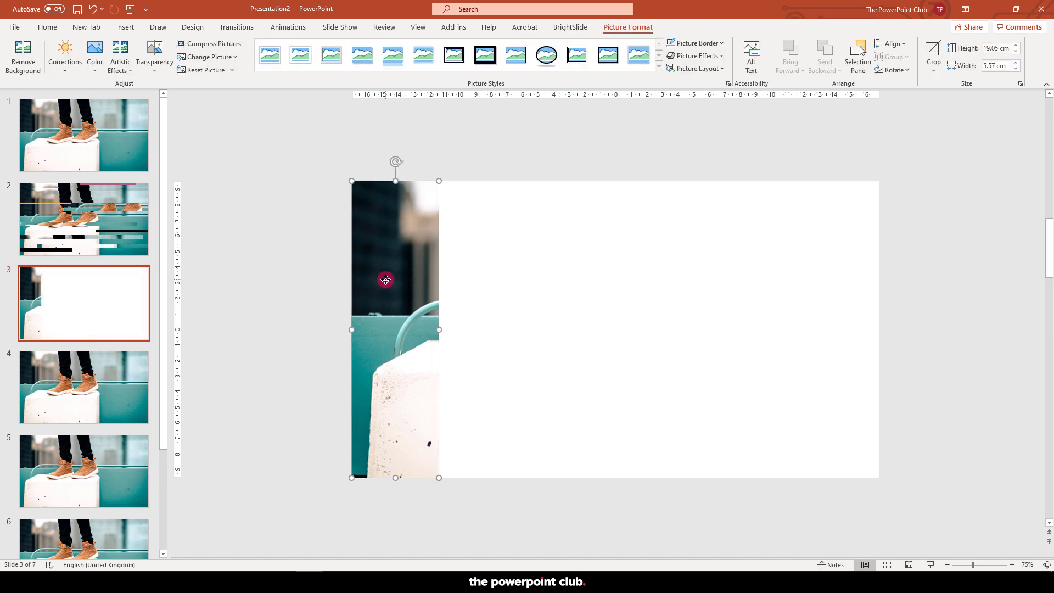
pyautogui.moveTo(386, 280); pyautogui.dragTo(722, 244)
pyautogui.click(1040, 101)
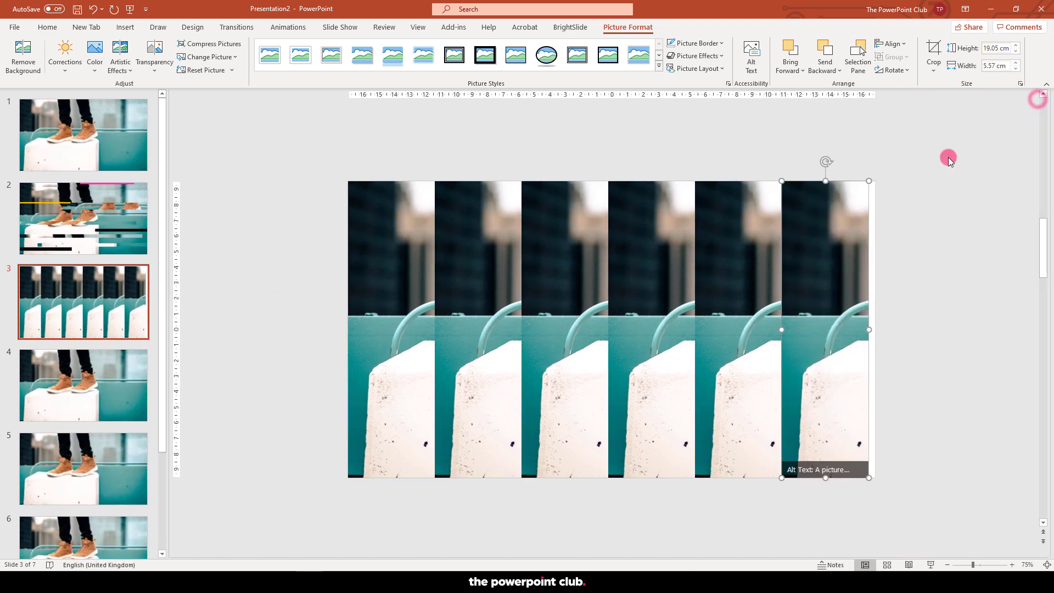
pyautogui.click(934, 52)
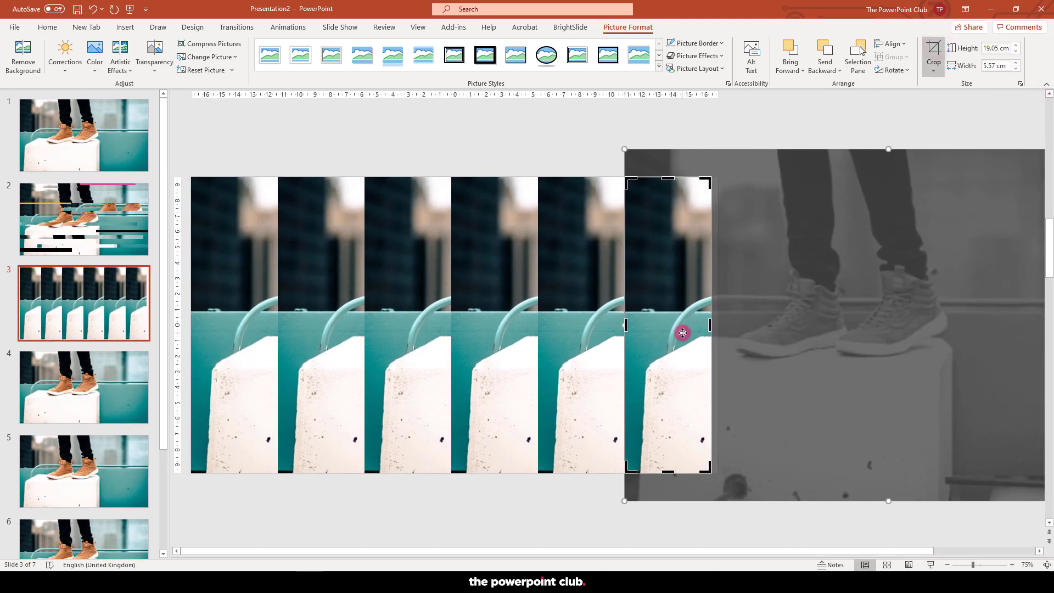
pyautogui.moveTo(710, 325); pyautogui.dragTo(878, 303)
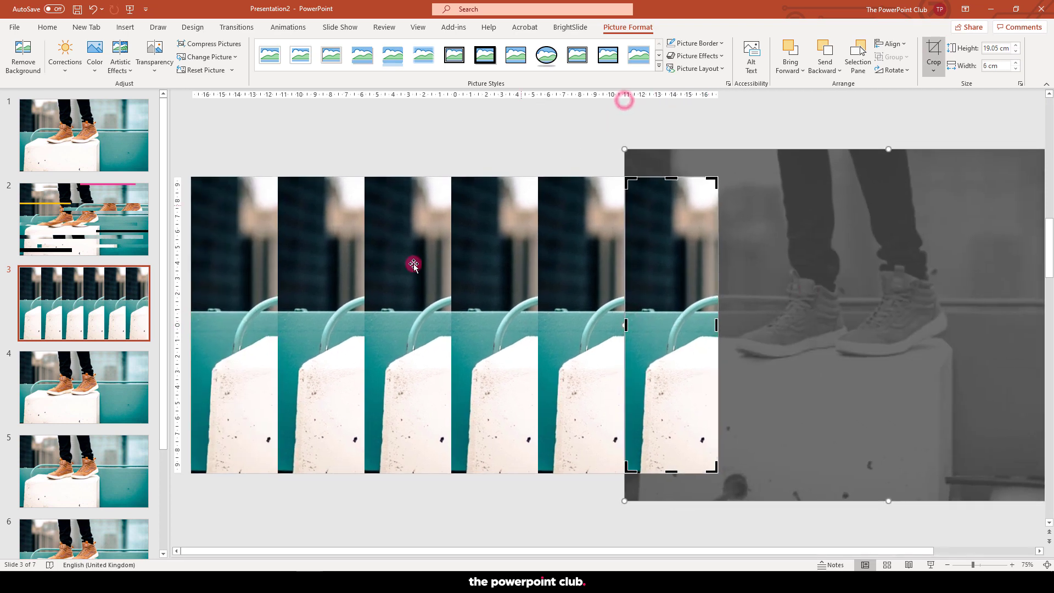
# Step: Delete the second and sixth picture strips on slide 3
pyautogui.click(527, 136)
pyautogui.click(454, 219)
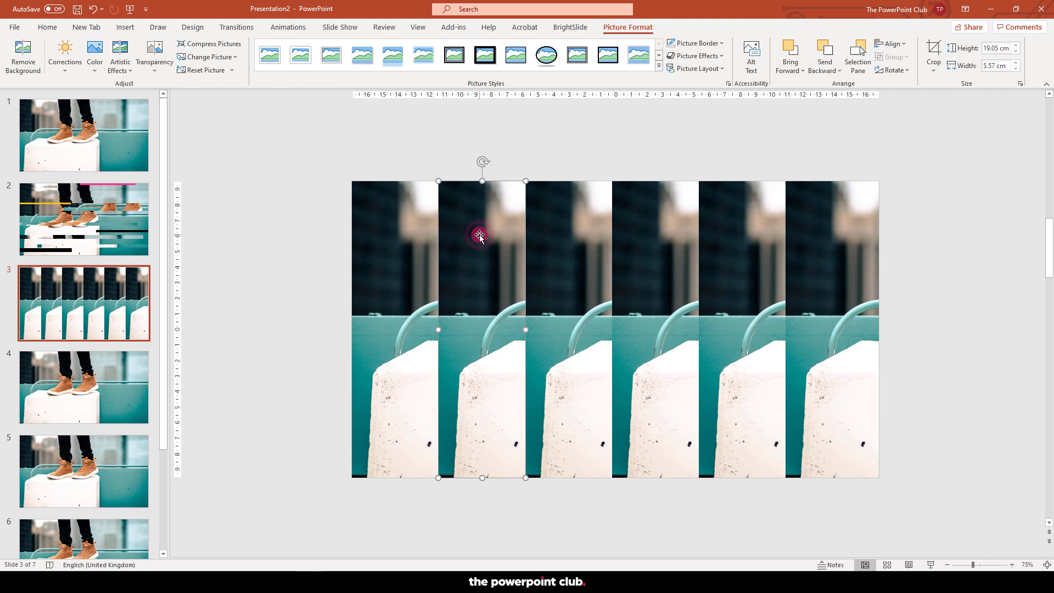
pyautogui.press('Delete')
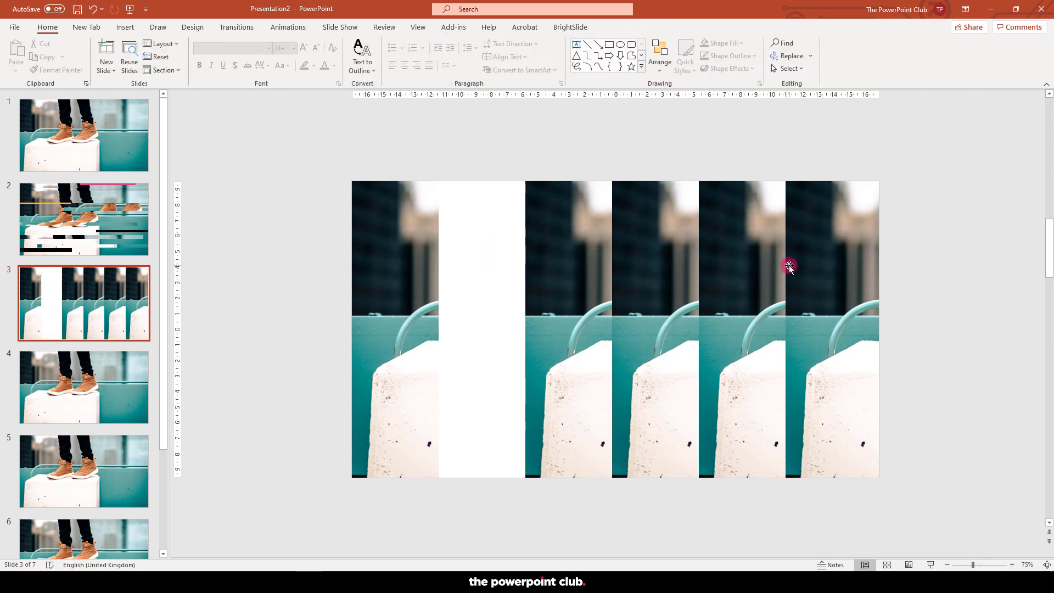
pyautogui.click(789, 267)
pyautogui.press('Delete')
pyautogui.click(952, 285)
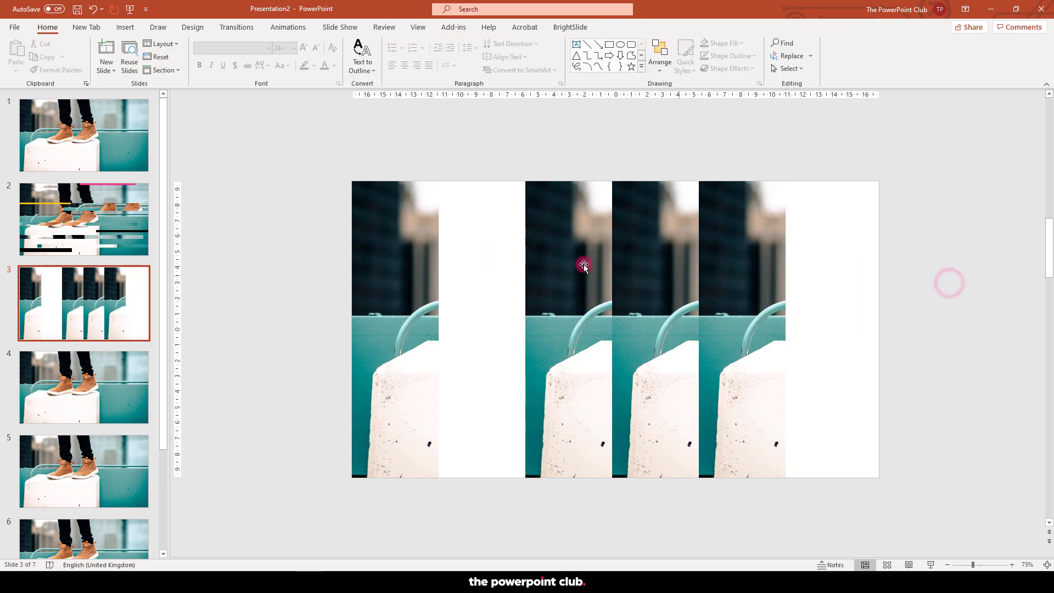
# Step: Re-crop the first two strips so the photo shifts to show a boot in each
pyautogui.click(400, 218)
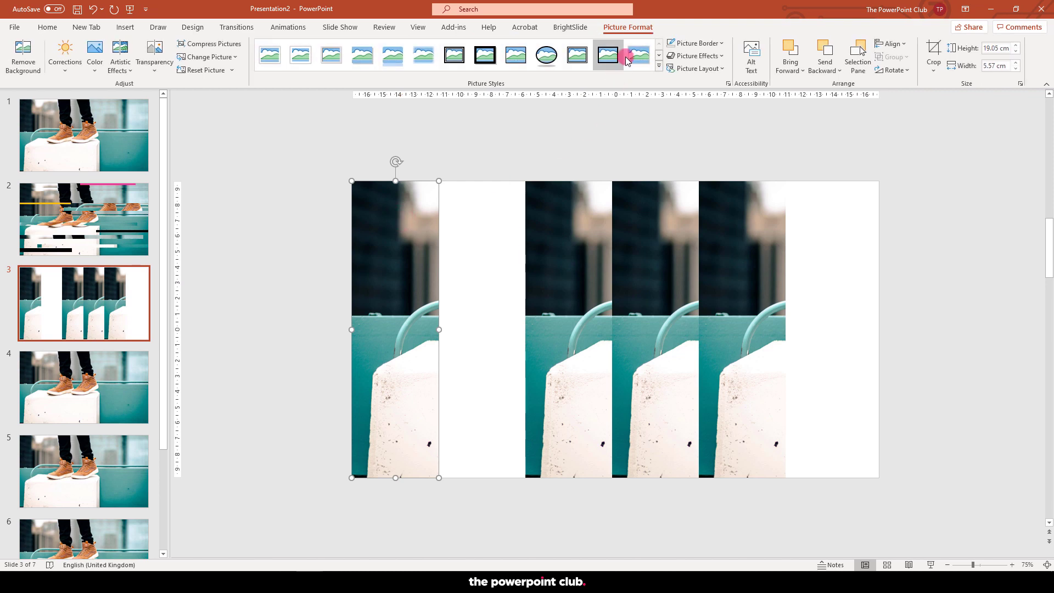
pyautogui.click(933, 50)
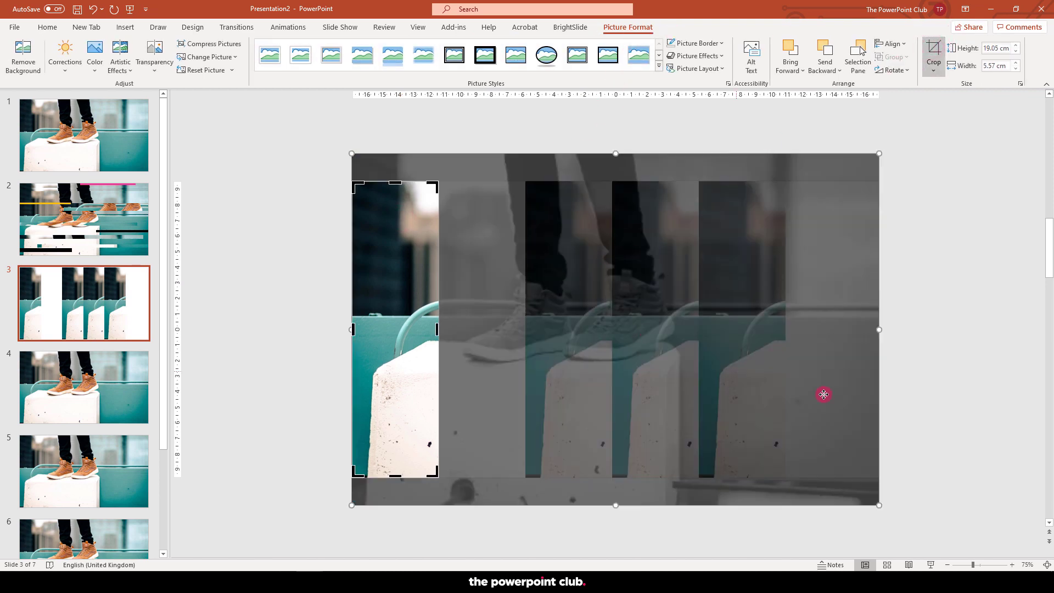
pyautogui.moveTo(823, 394); pyautogui.dragTo(753, 417)
pyautogui.click(905, 390)
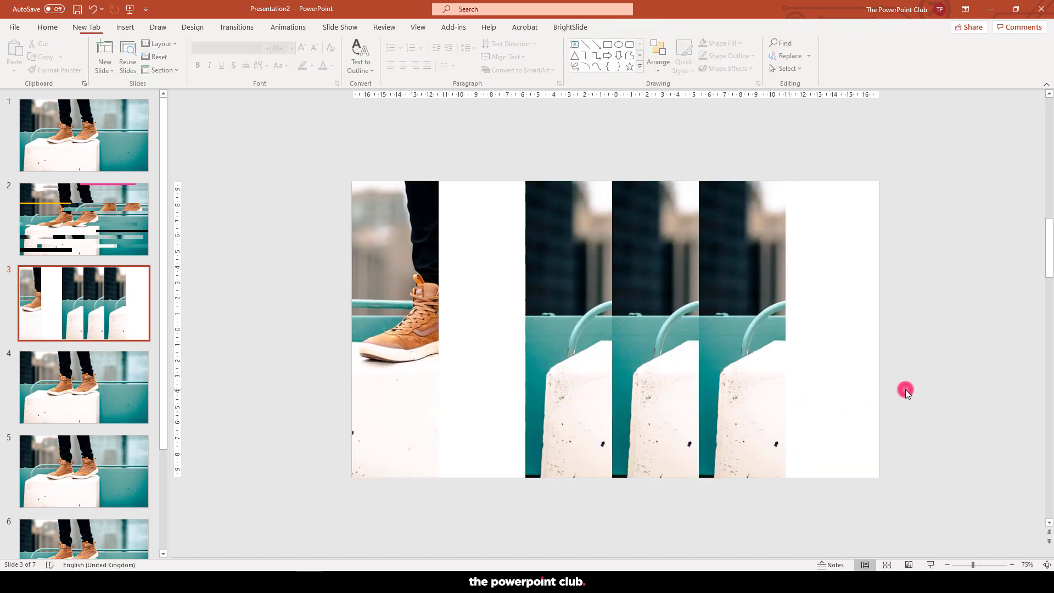
pyautogui.click(584, 260)
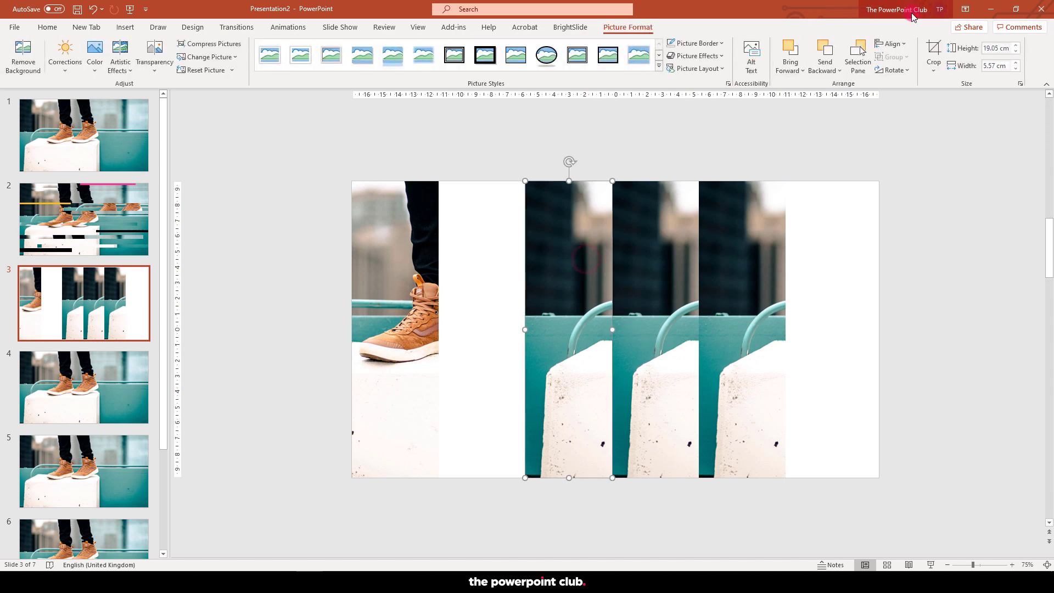
pyautogui.click(933, 49)
pyautogui.moveTo(792, 359); pyautogui.dragTo(715, 404)
pyautogui.click(957, 390)
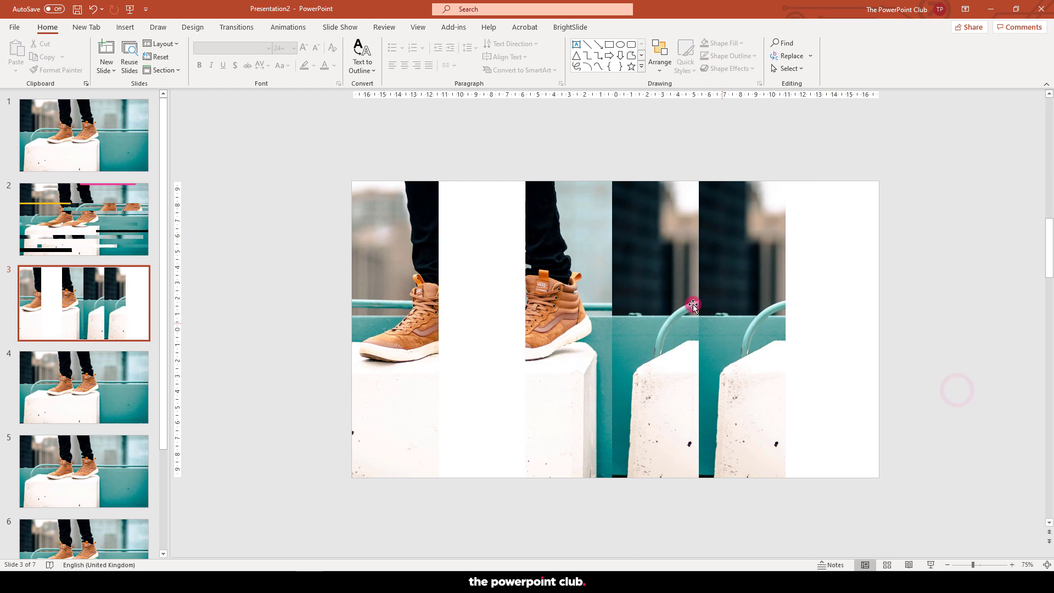
# Step: Shift the photo inside the third, fourth and rightmost strips' crops
pyautogui.click(663, 273)
pyautogui.click(936, 47)
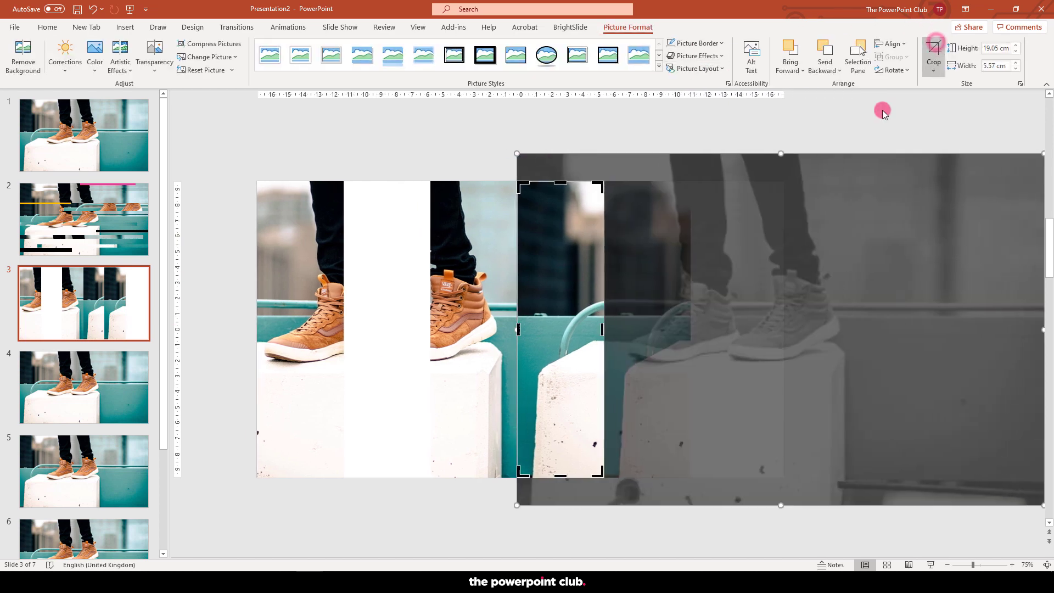
pyautogui.moveTo(940, 341); pyautogui.dragTo(706, 351)
pyautogui.click(904, 297)
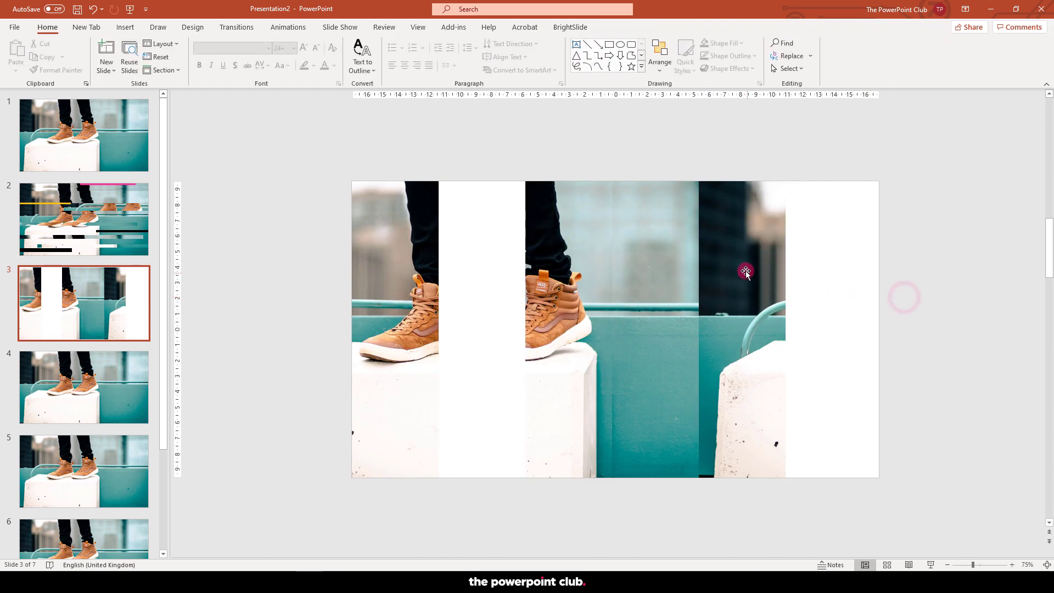
pyautogui.click(663, 262)
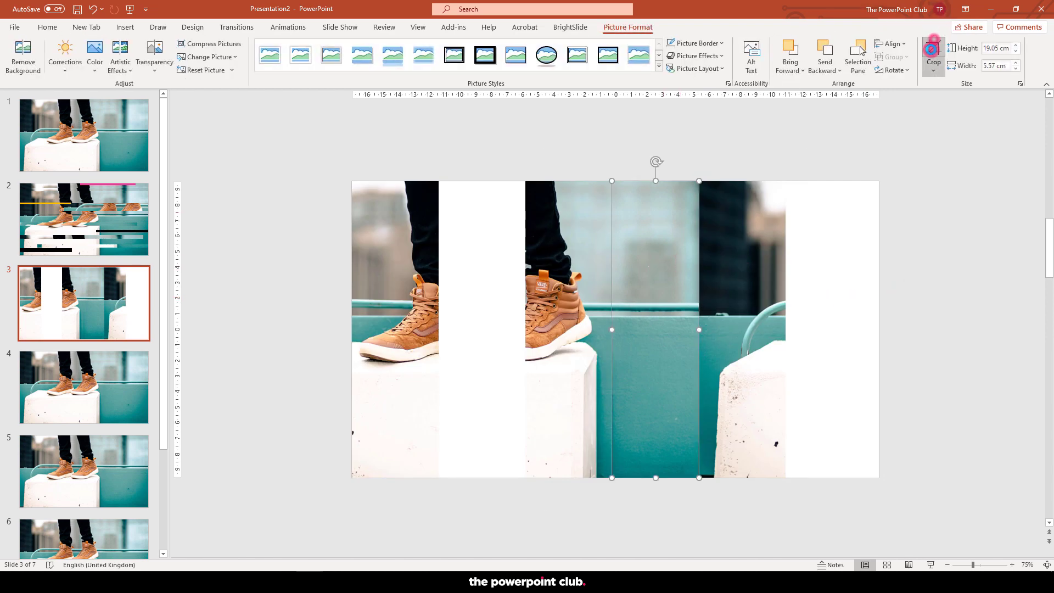
pyautogui.click(934, 50)
pyautogui.moveTo(759, 313); pyautogui.dragTo(804, 313)
pyautogui.click(948, 299)
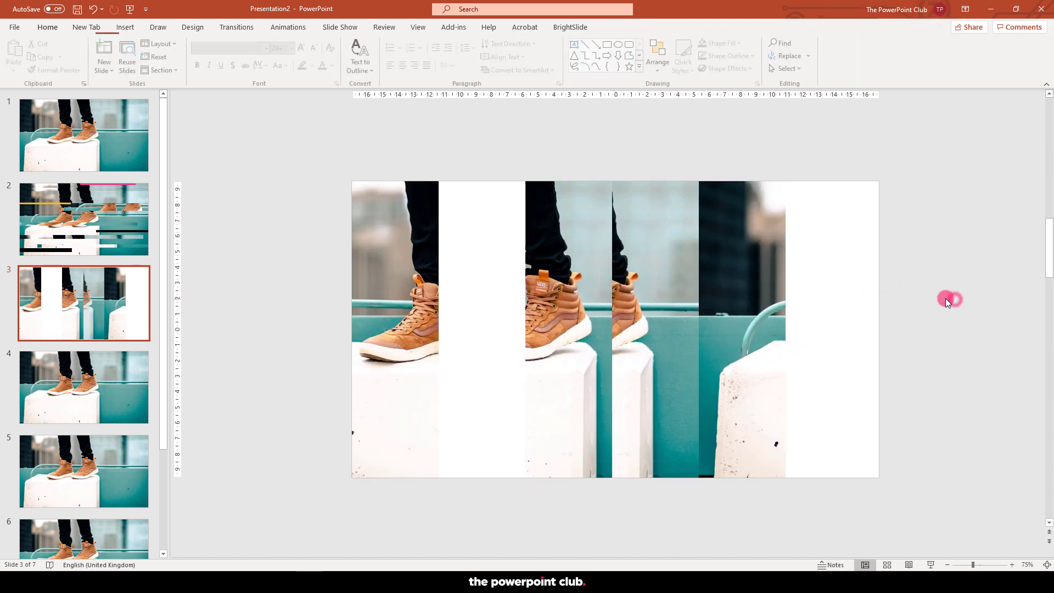
pyautogui.click(743, 278)
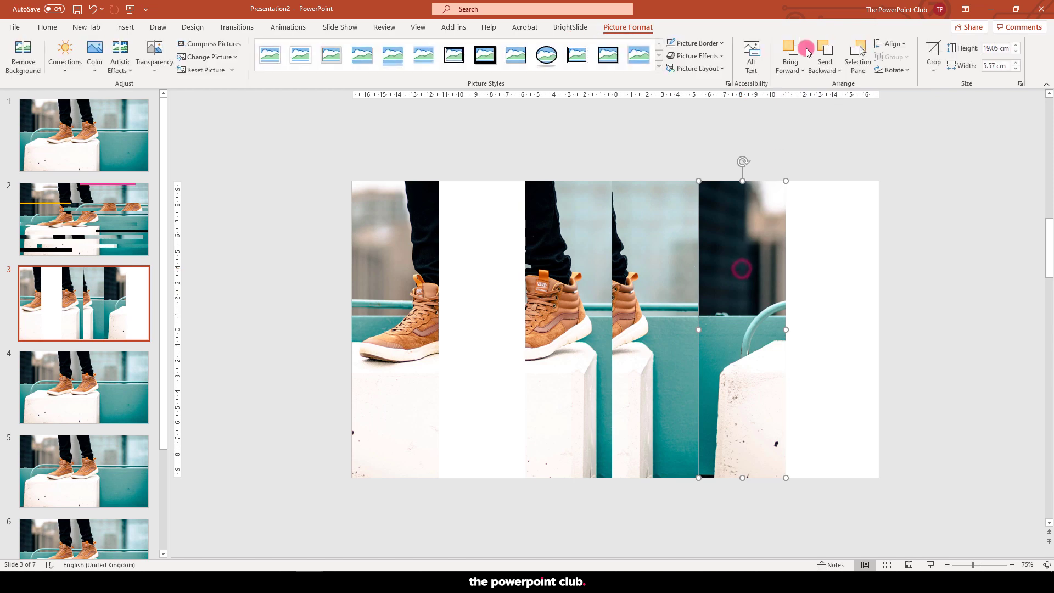
pyautogui.click(932, 61)
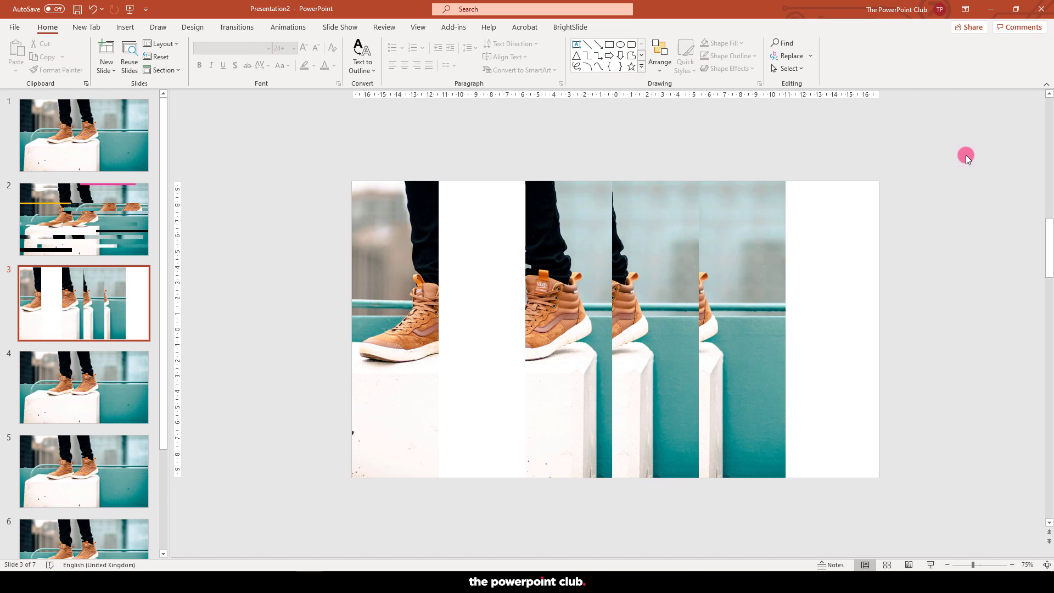
# Step: Insert the code screenshot photo, send it to back and move it right
pyautogui.click(125, 27)
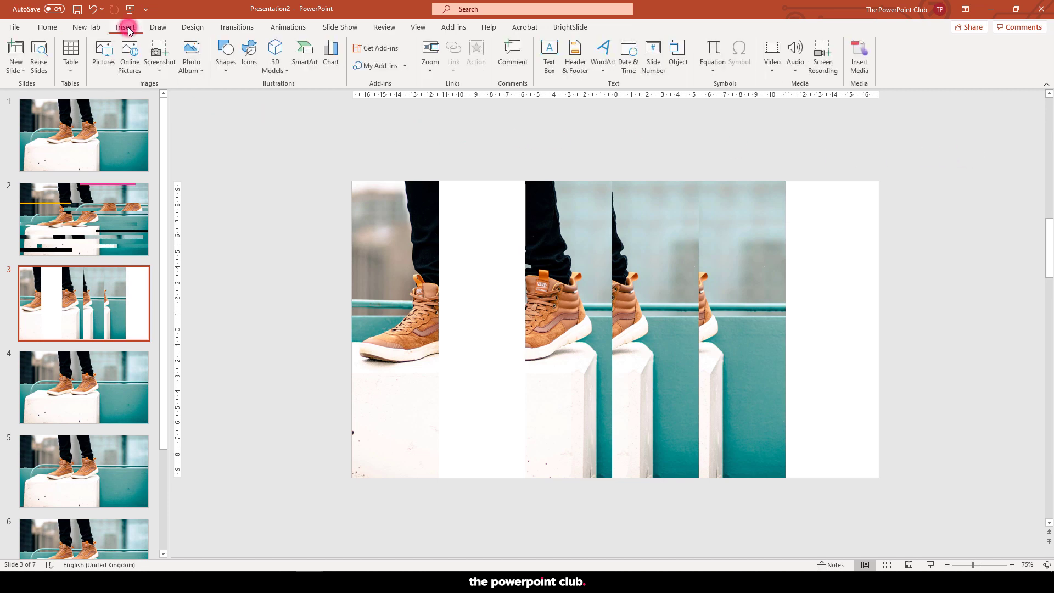
pyautogui.click(104, 58)
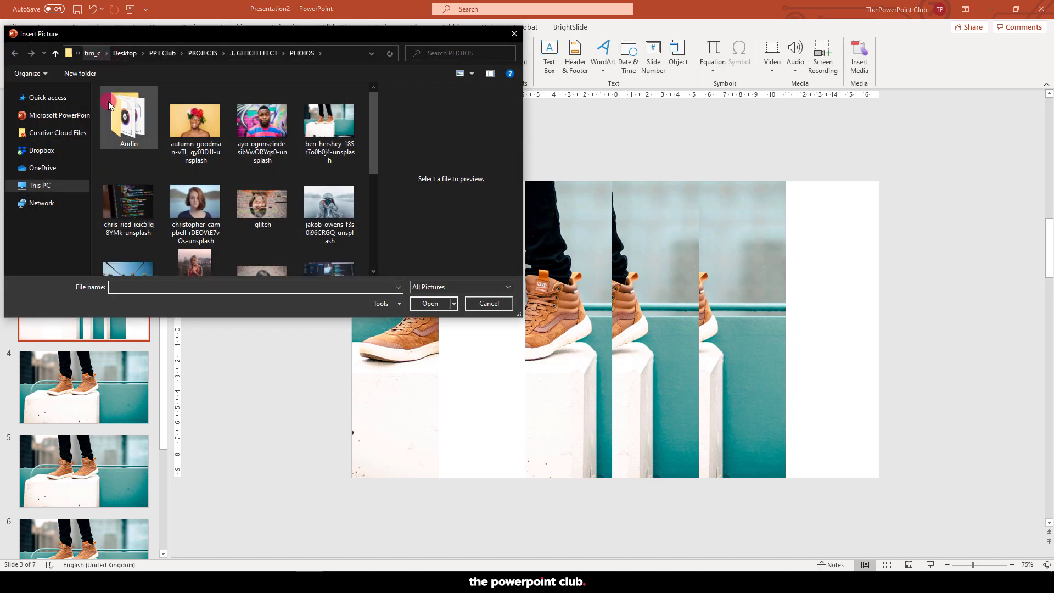
pyautogui.click(139, 196)
pyautogui.doubleClick(139, 196)
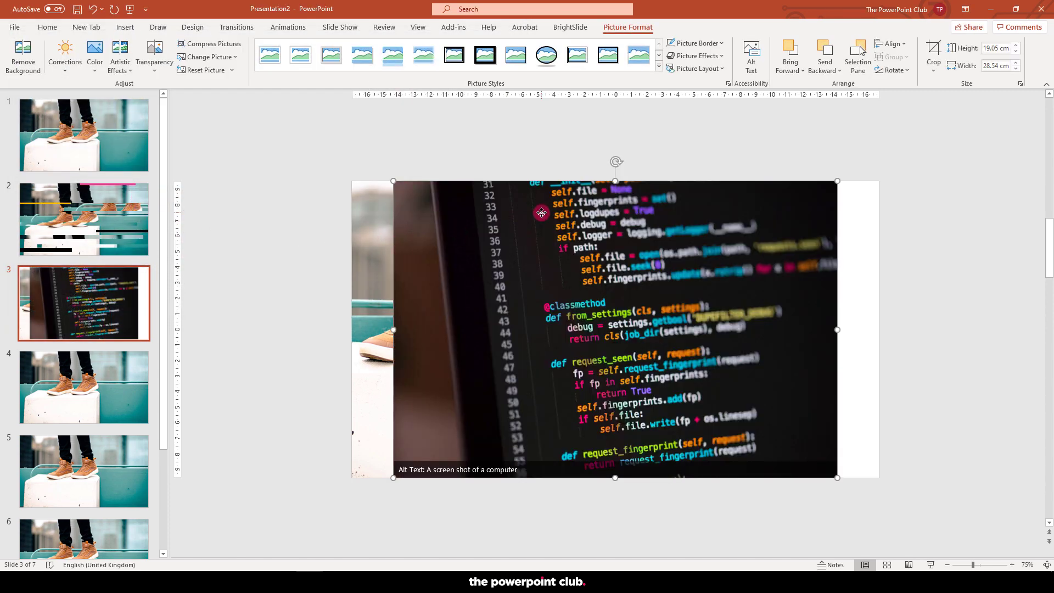
pyautogui.rightClick(541, 213)
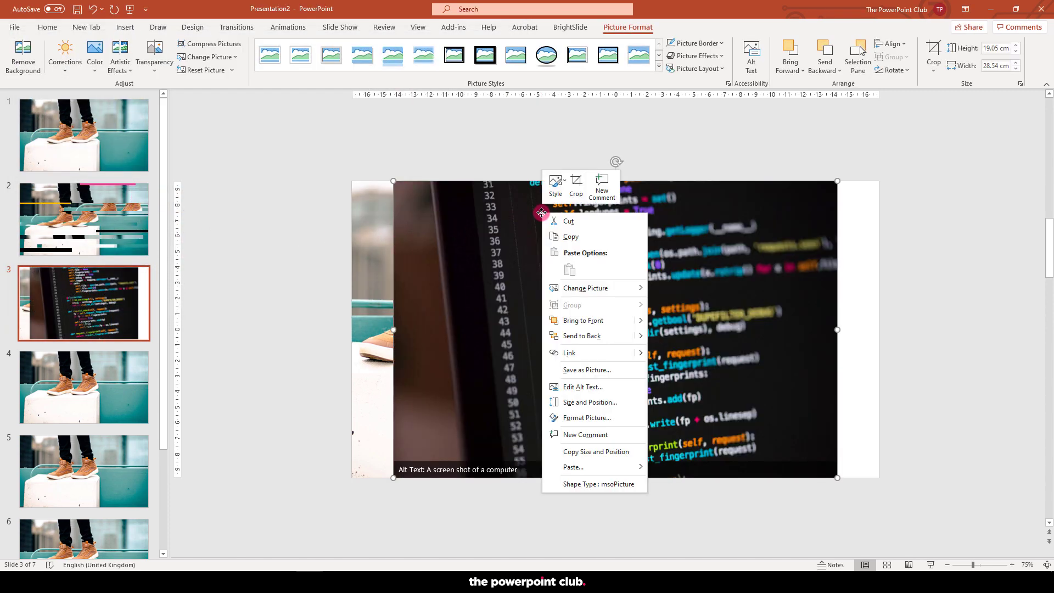
pyautogui.click(575, 336)
pyautogui.moveTo(494, 293); pyautogui.dragTo(680, 297)
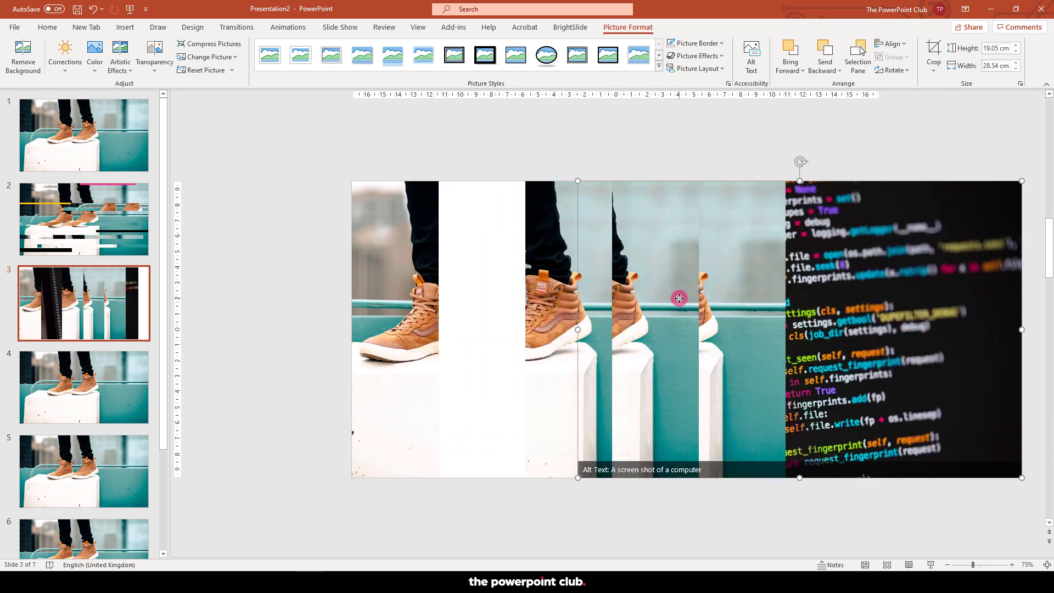
# Step: Crop the code photo's left and right sides to a narrow strip at the slide edge
pyautogui.click(933, 53)
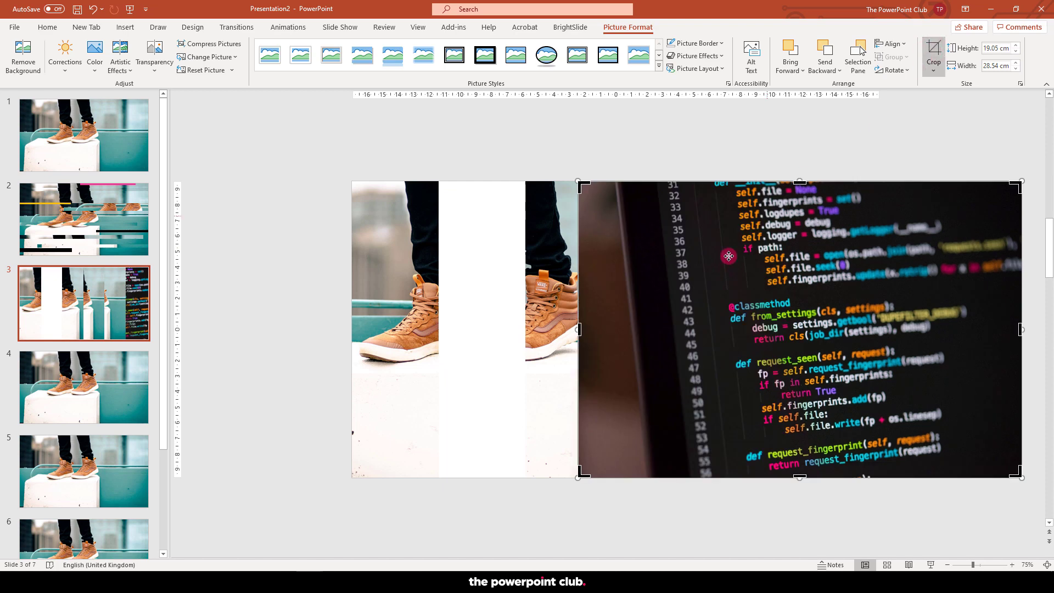
pyautogui.moveTo(579, 329); pyautogui.dragTo(786, 318)
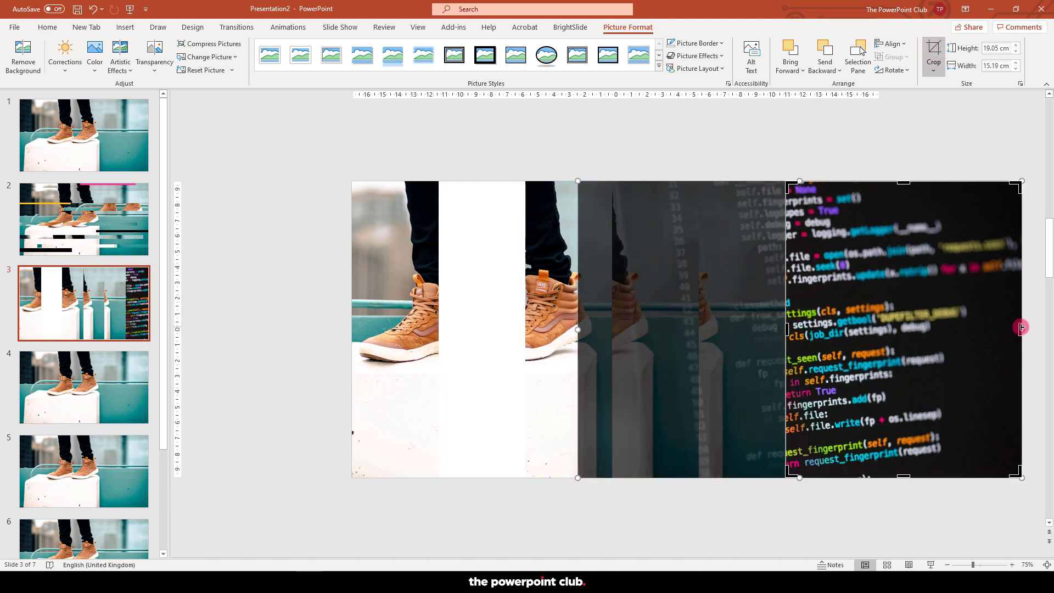
pyautogui.moveTo(1021, 328); pyautogui.dragTo(879, 325)
# Step: Insert the woman-in-red photo over the white gap and send it behind the shoe strips
pyautogui.click(819, 520)
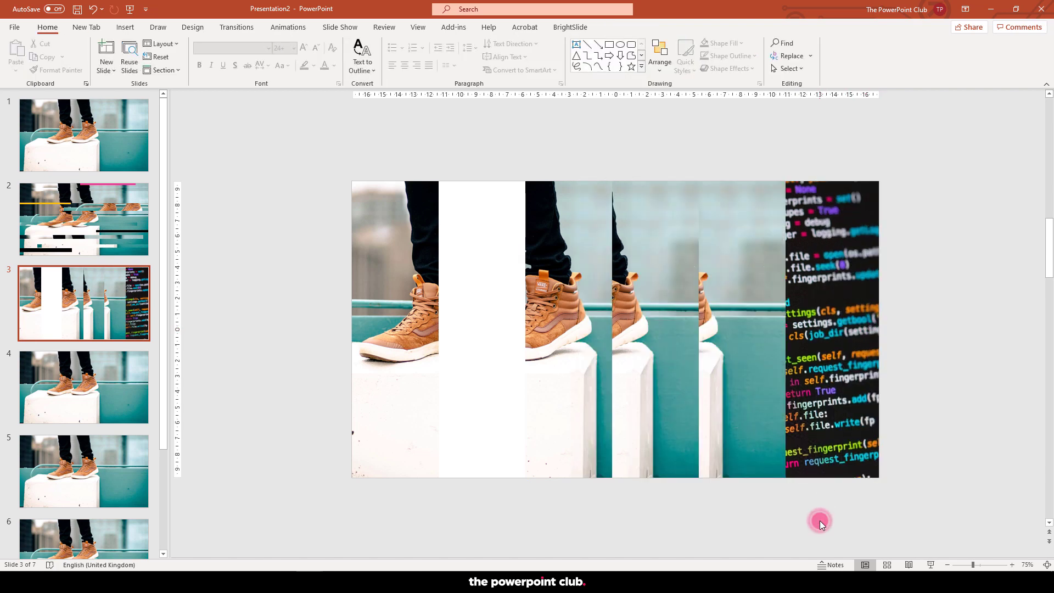
pyautogui.click(126, 28)
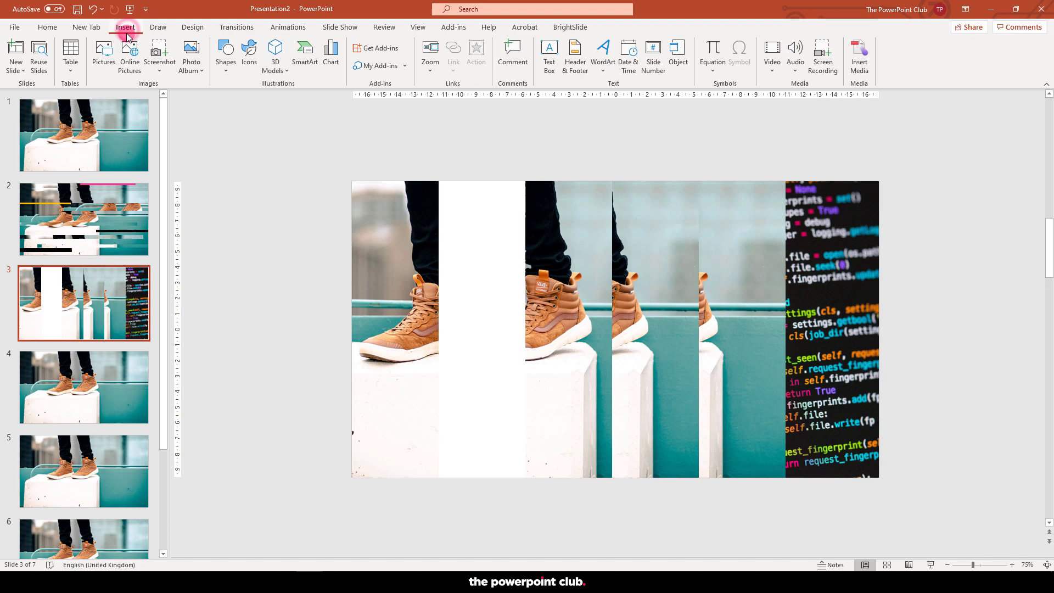
pyautogui.click(107, 56)
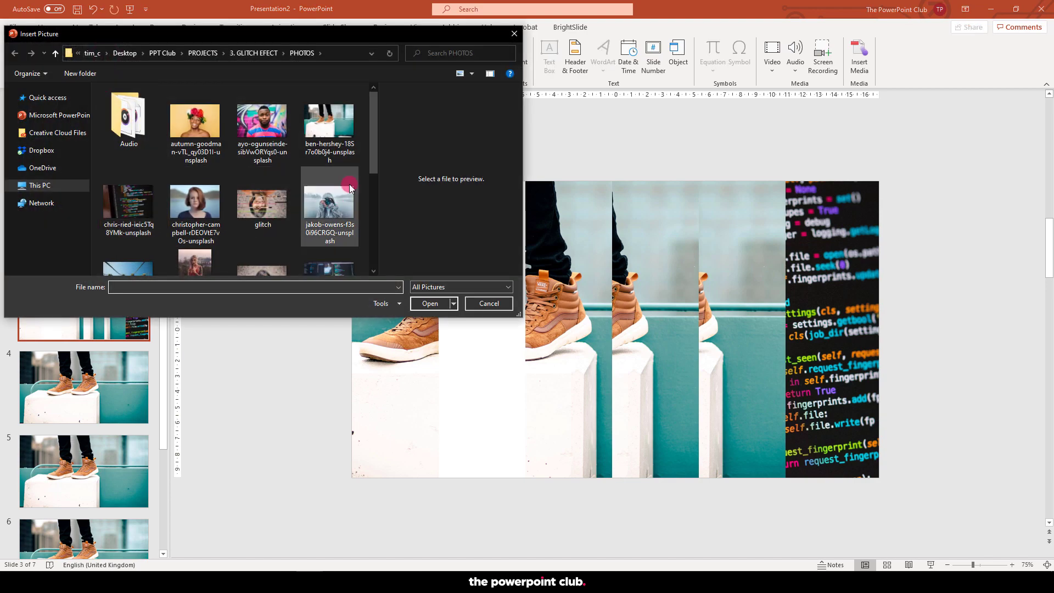
pyautogui.moveTo(371, 131); pyautogui.dragTo(372, 171)
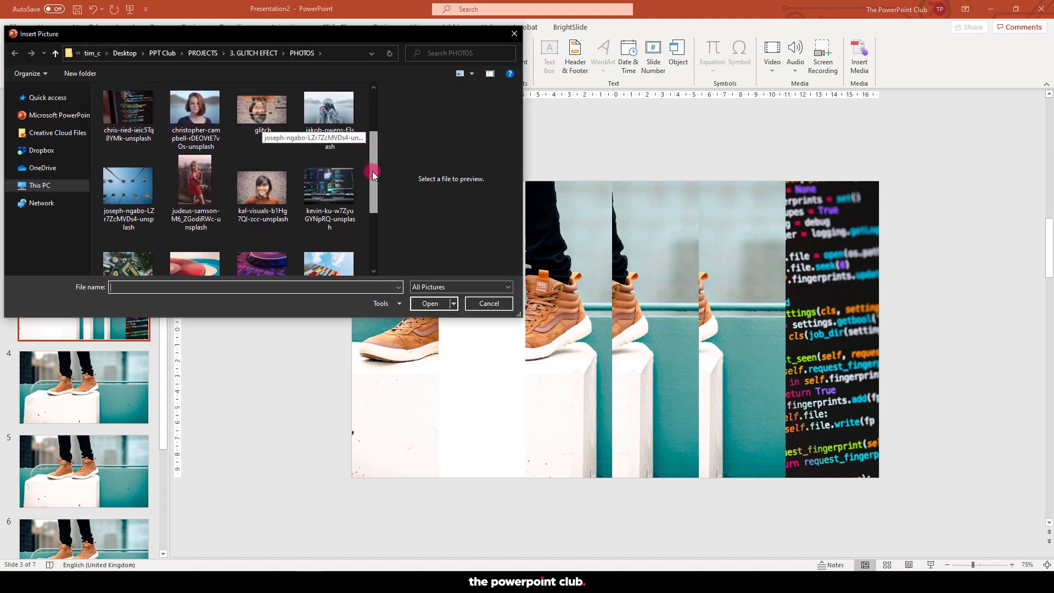
pyautogui.doubleClick(195, 172)
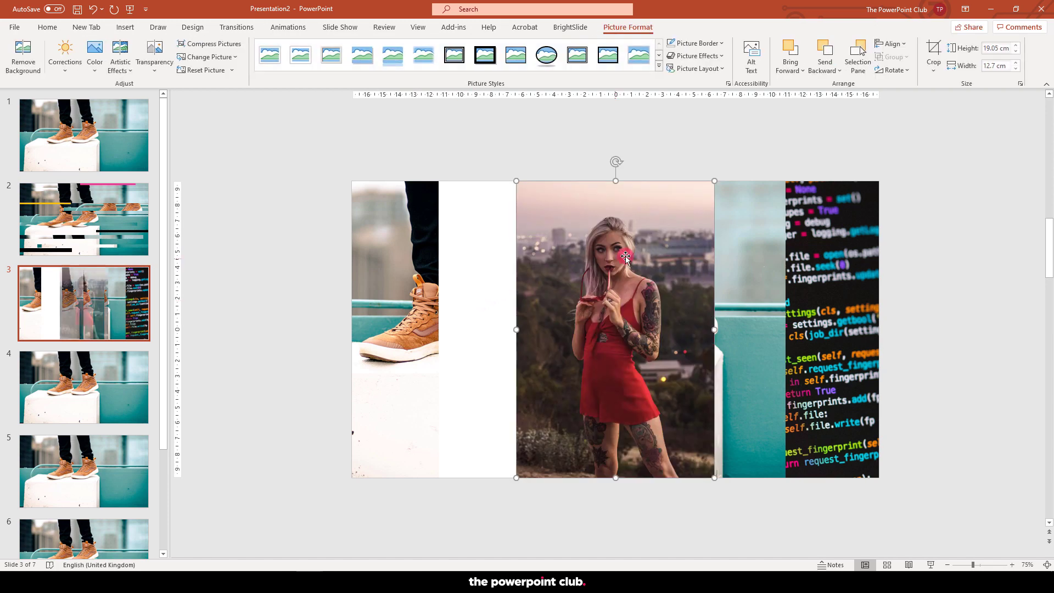
pyautogui.moveTo(623, 256); pyautogui.dragTo(486, 256)
pyautogui.rightClick(483, 229)
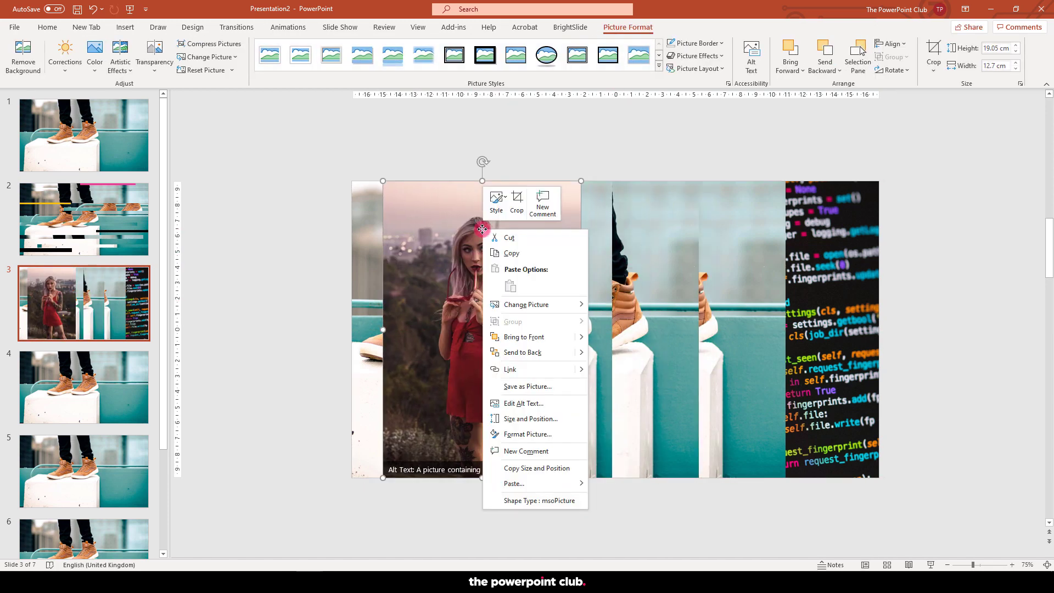
pyautogui.click(535, 351)
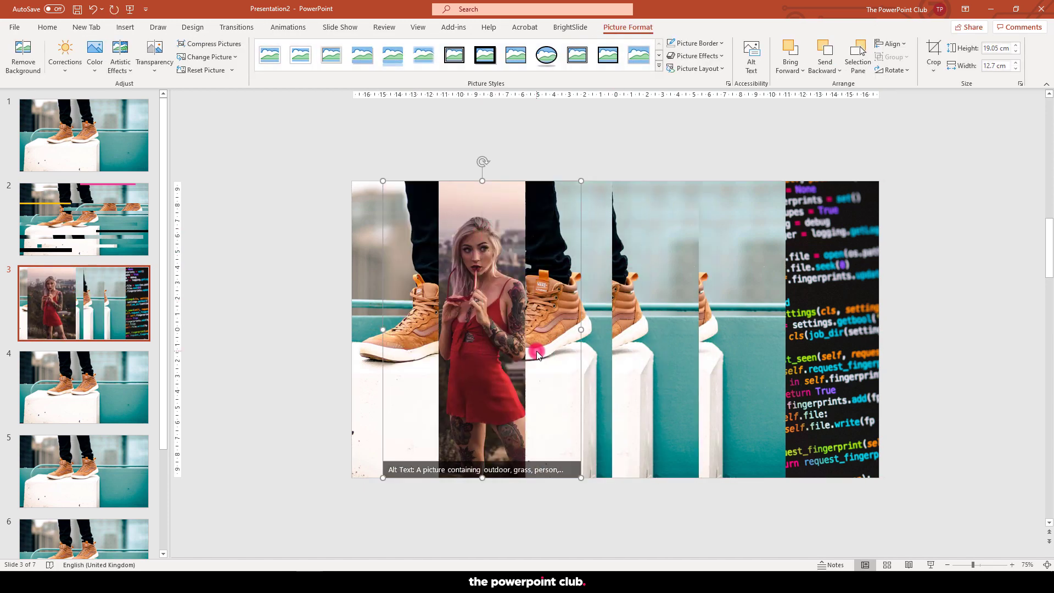
pyautogui.click(652, 148)
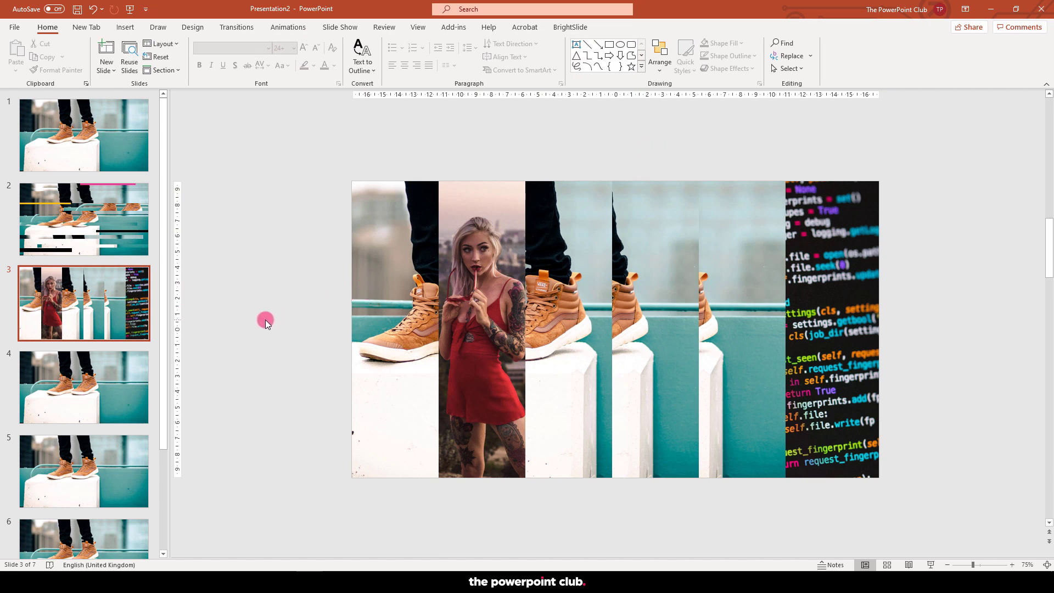
# Step: On slide 4, recentre the sneaker photo and crop away its bottom half
pyautogui.press('pagedown')
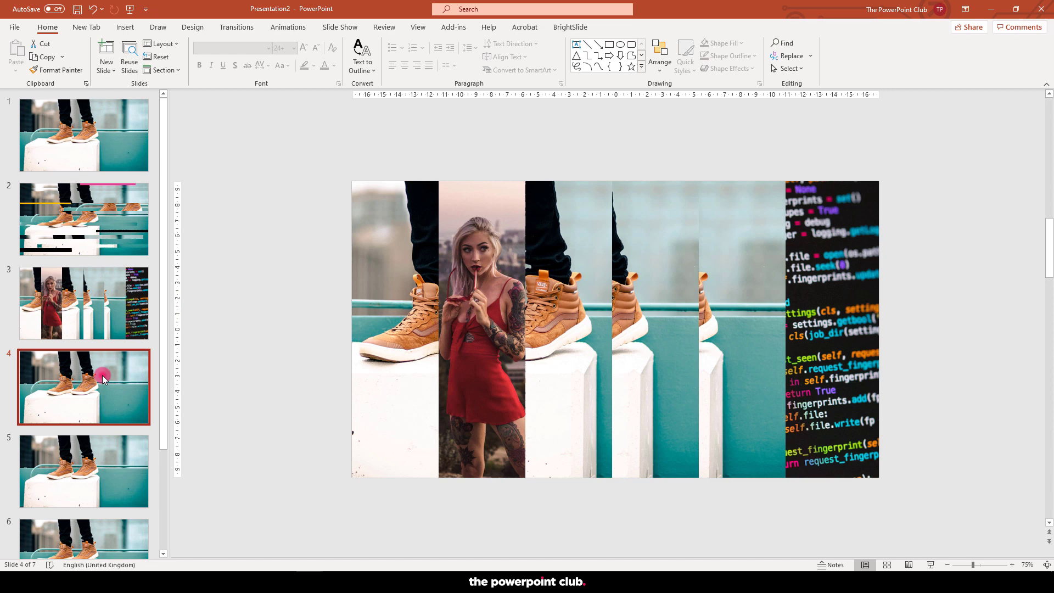
pyautogui.click(430, 297)
pyautogui.moveTo(430, 297)
pyautogui.mouseDown()
pyautogui.moveTo(450, 311)
pyautogui.moveTo(437, 295)
pyautogui.mouseUp()
pyautogui.click(628, 27)
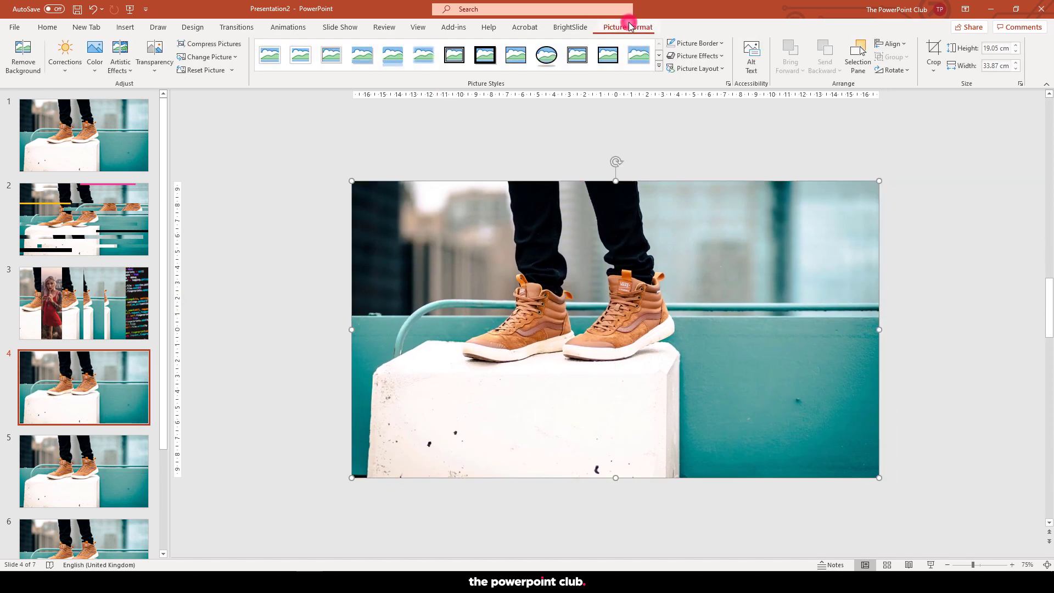
pyautogui.click(935, 49)
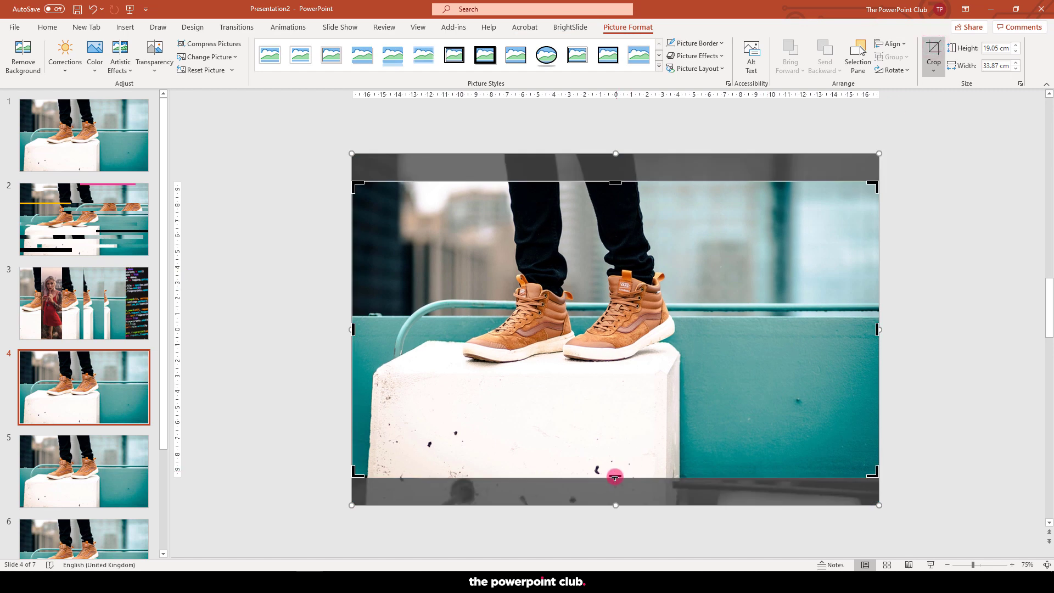
pyautogui.moveTo(616, 475); pyautogui.dragTo(601, 329)
pyautogui.click(955, 283)
# Step: Duplicate the strip into the lower half, recrop it to a different band, then open slide 5
pyautogui.click(653, 262)
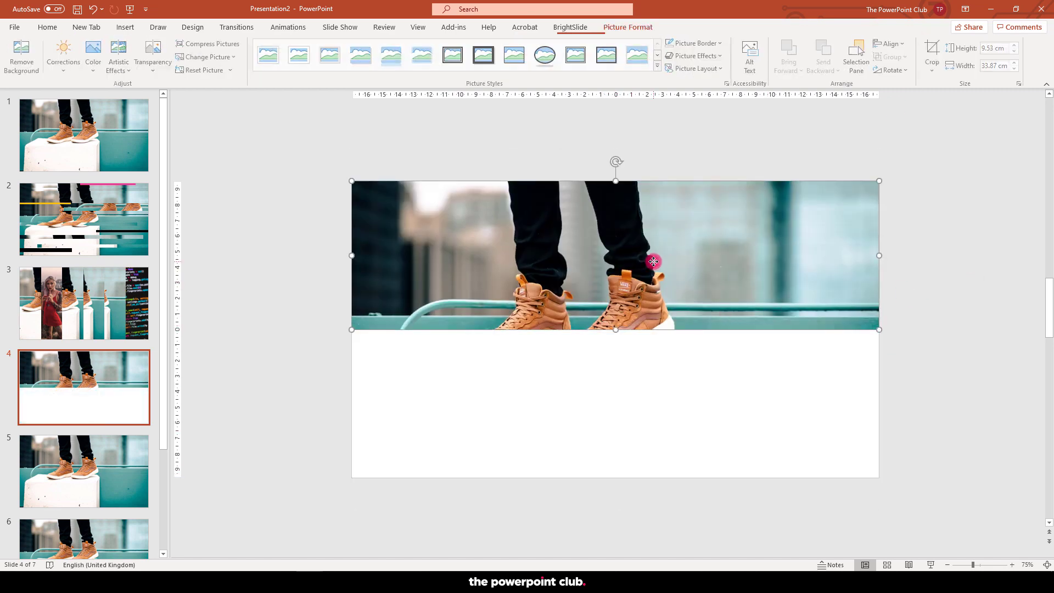
pyautogui.keyDown('ctrl'); pyautogui.keyDown('shift'); pyautogui.moveTo(429, 262); pyautogui.dragTo(429, 410); pyautogui.keyUp('shift'); pyautogui.keyUp('ctrl')
pyautogui.click(667, 272)
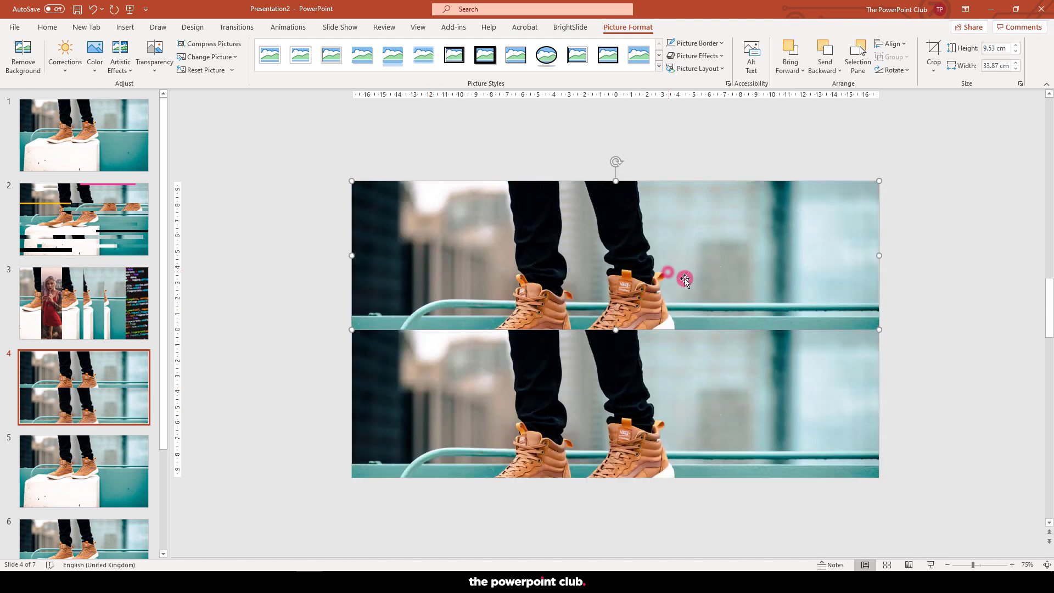
pyautogui.click(932, 53)
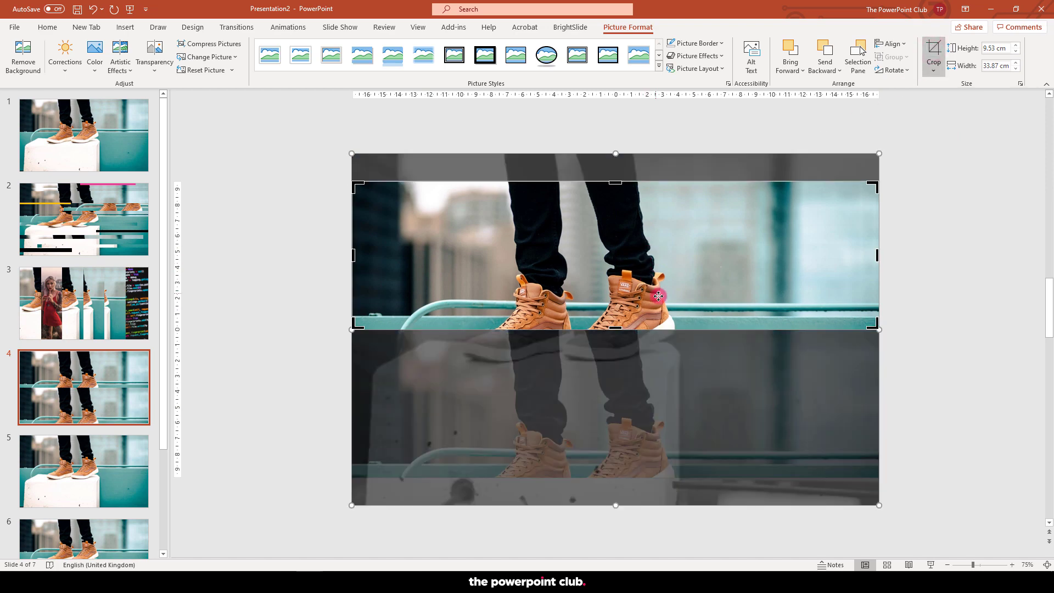
pyautogui.moveTo(658, 296); pyautogui.dragTo(668, 156)
pyautogui.scroll(2, 665, 275)
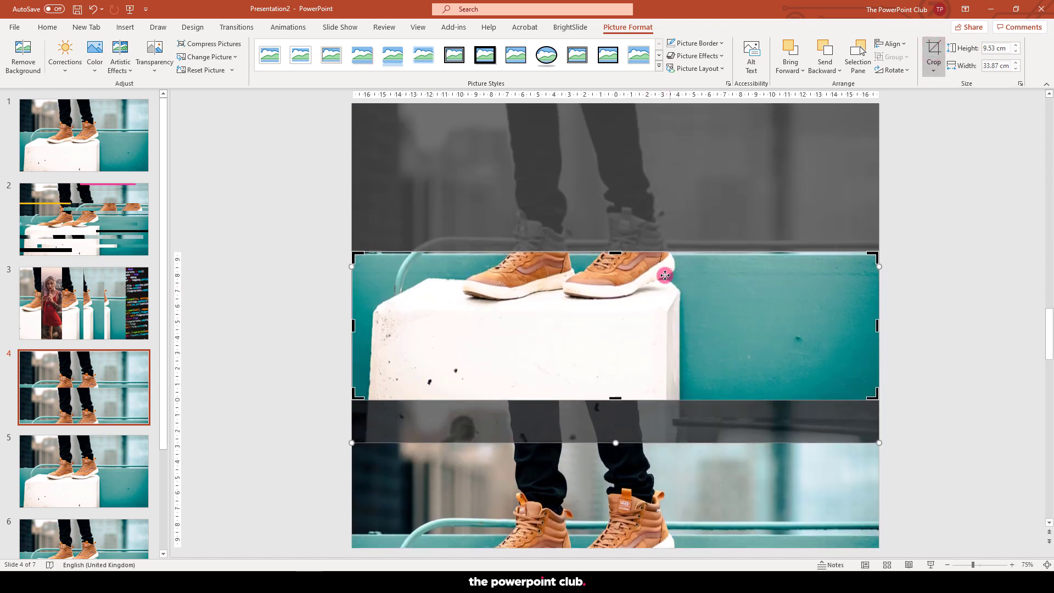
pyautogui.click(651, 486)
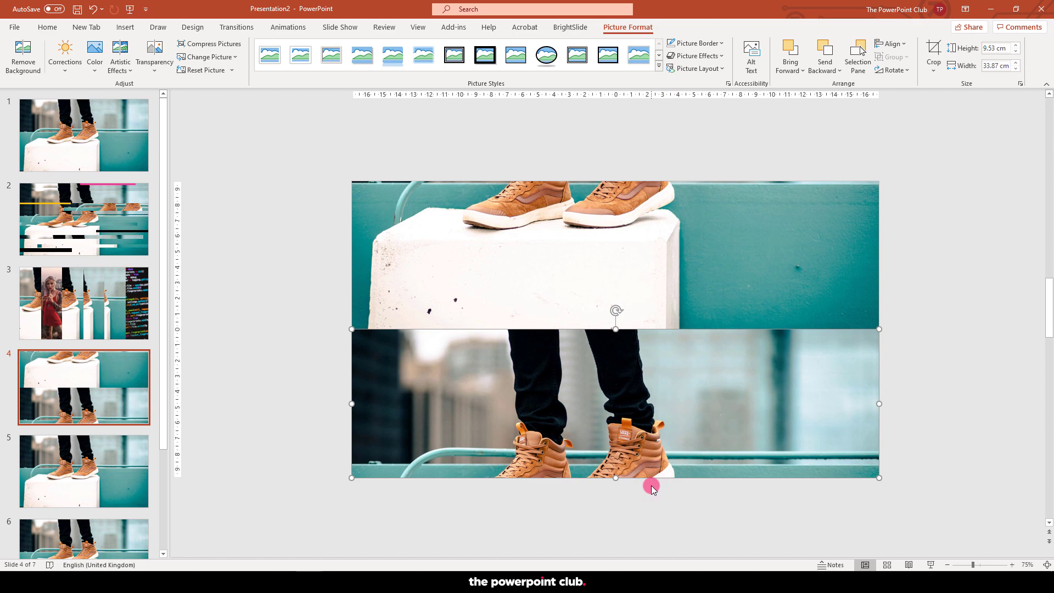
pyautogui.click(90, 476)
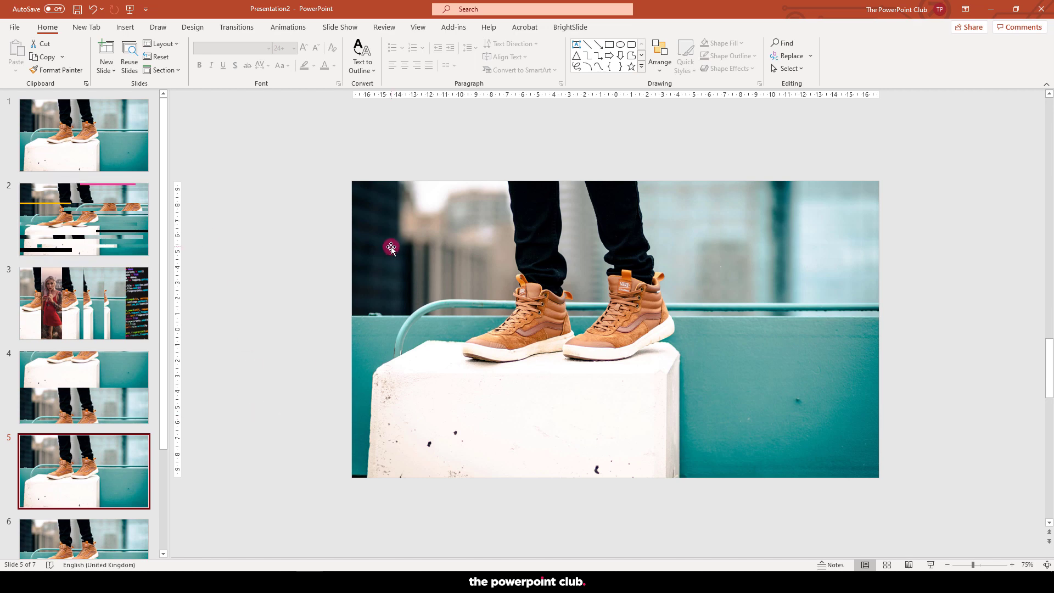
# Step: Give the slide 5 photo the fourth transparency preset, enlarge it slightly and offset it right
pyautogui.moveTo(391, 246); pyautogui.dragTo(416, 236)
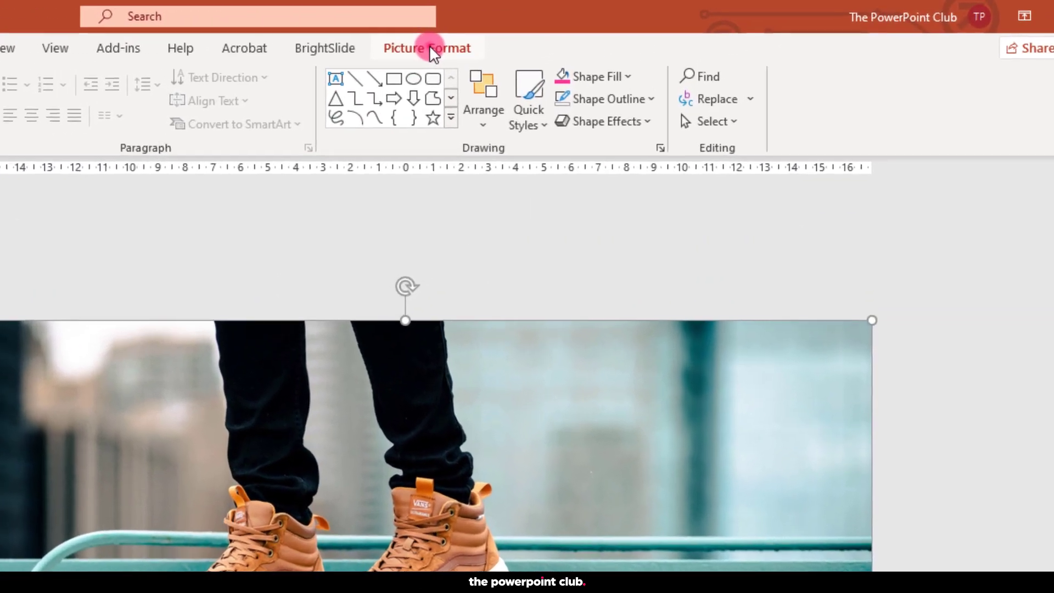
pyautogui.click(430, 47)
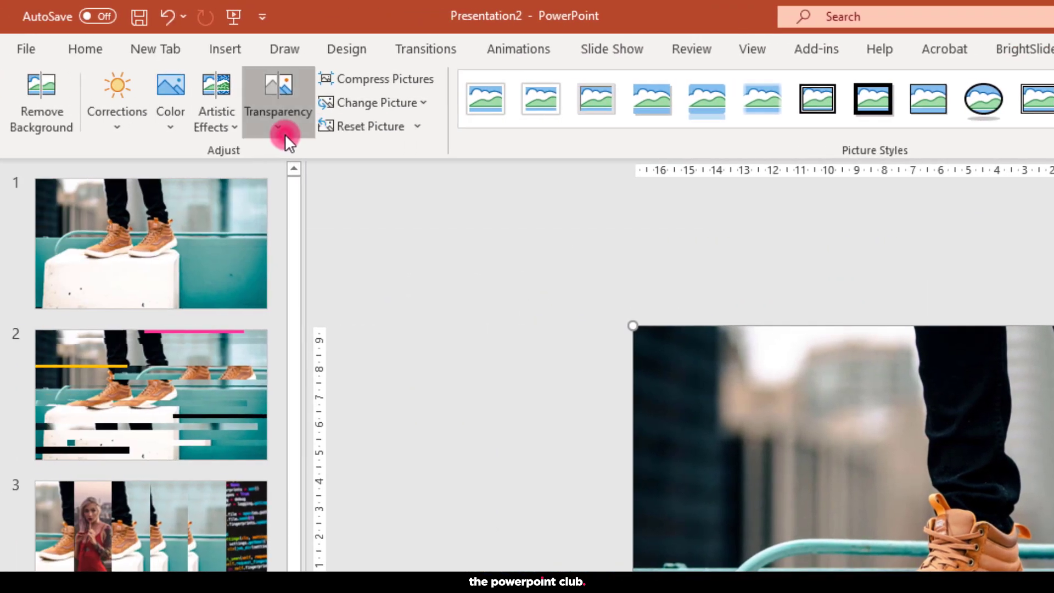
pyautogui.click(285, 134)
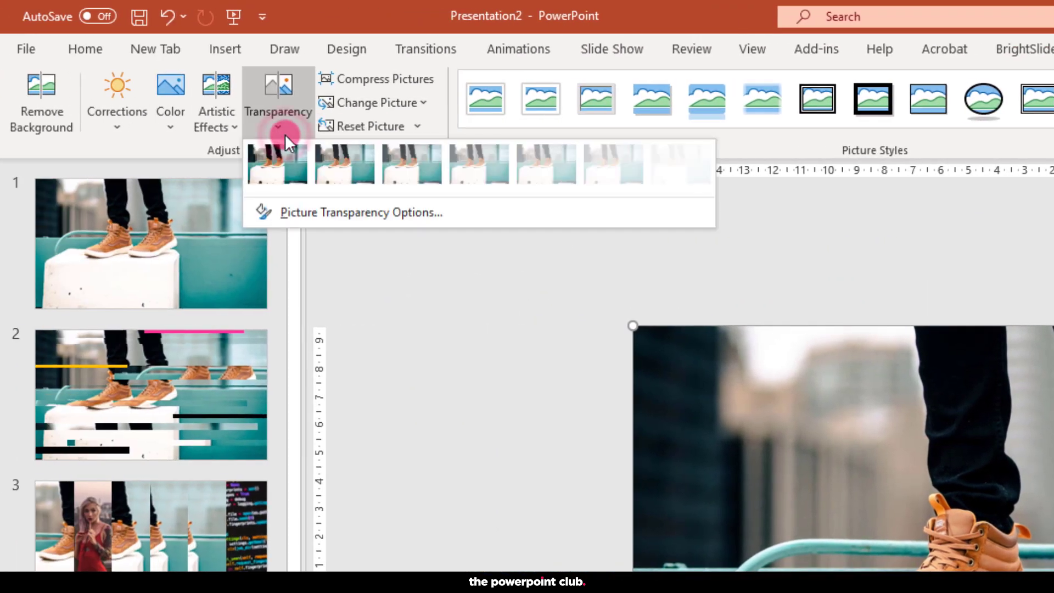
pyautogui.click(473, 164)
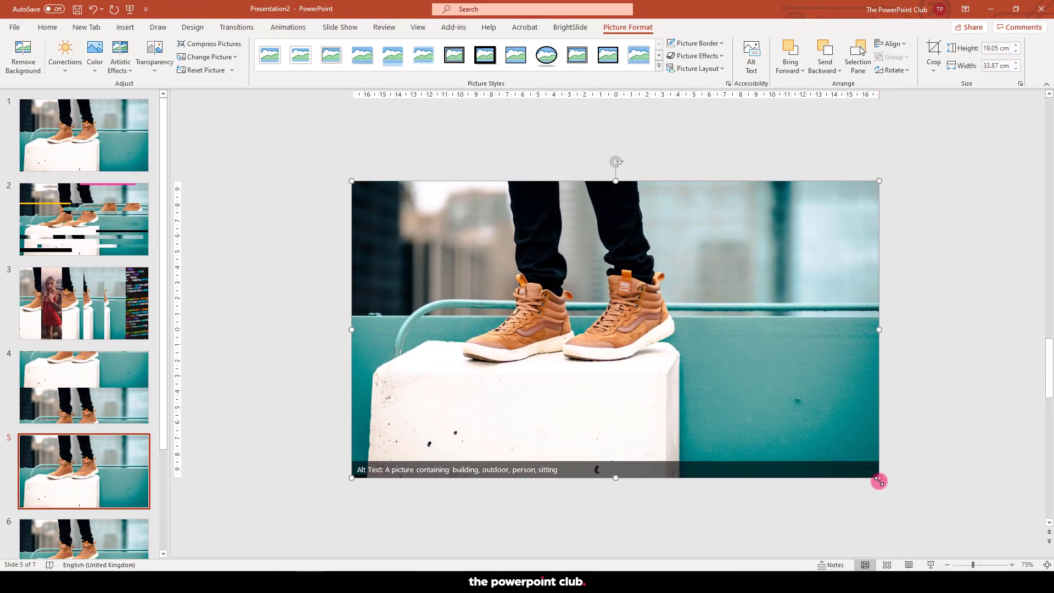
pyautogui.moveTo(878, 481); pyautogui.dragTo(888, 486)
pyautogui.click(962, 449)
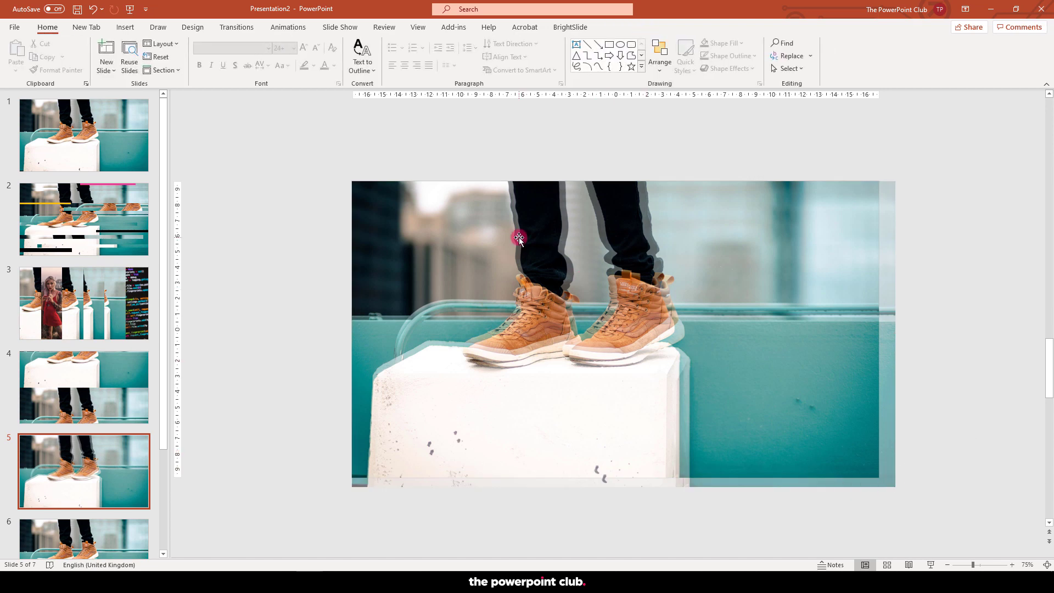
pyautogui.moveTo(519, 237); pyautogui.dragTo(549, 239)
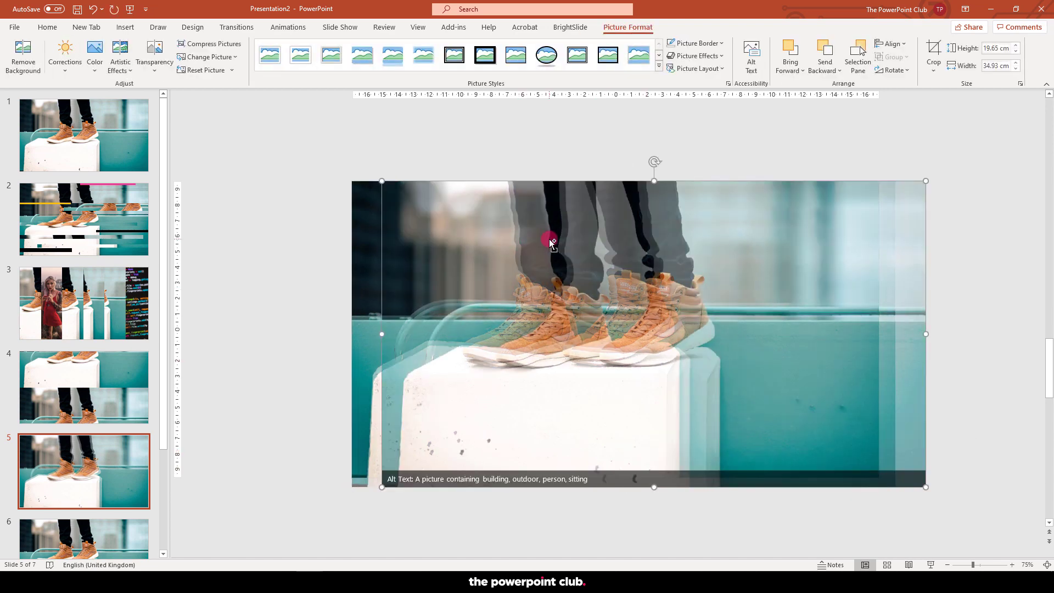
# Step: Crop the overlay photo to its left 15.98 cm and move the strip to the slide's right side
pyautogui.click(935, 48)
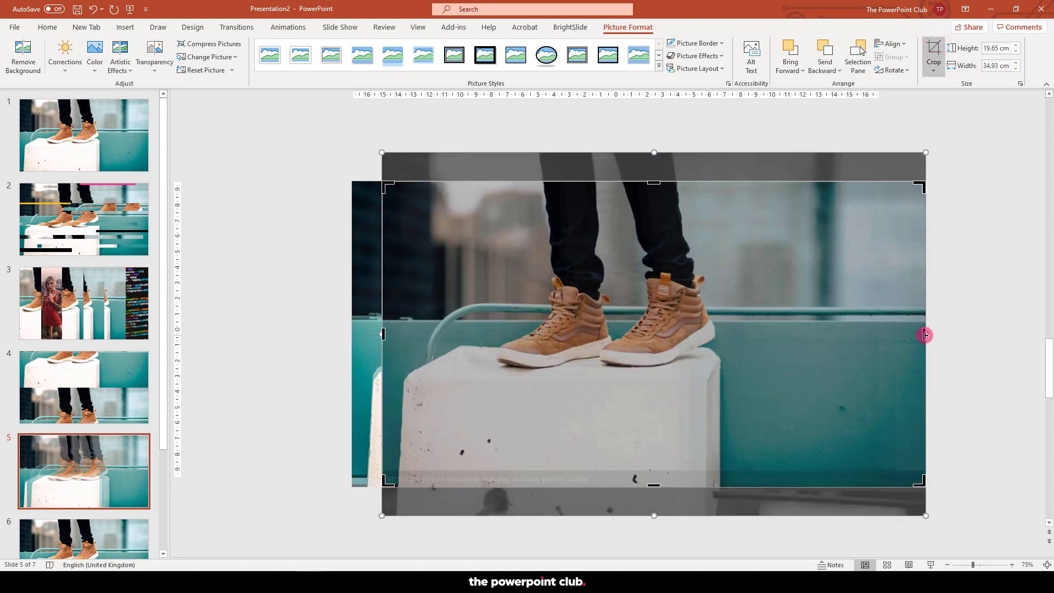
pyautogui.moveTo(926, 334); pyautogui.dragTo(629, 335)
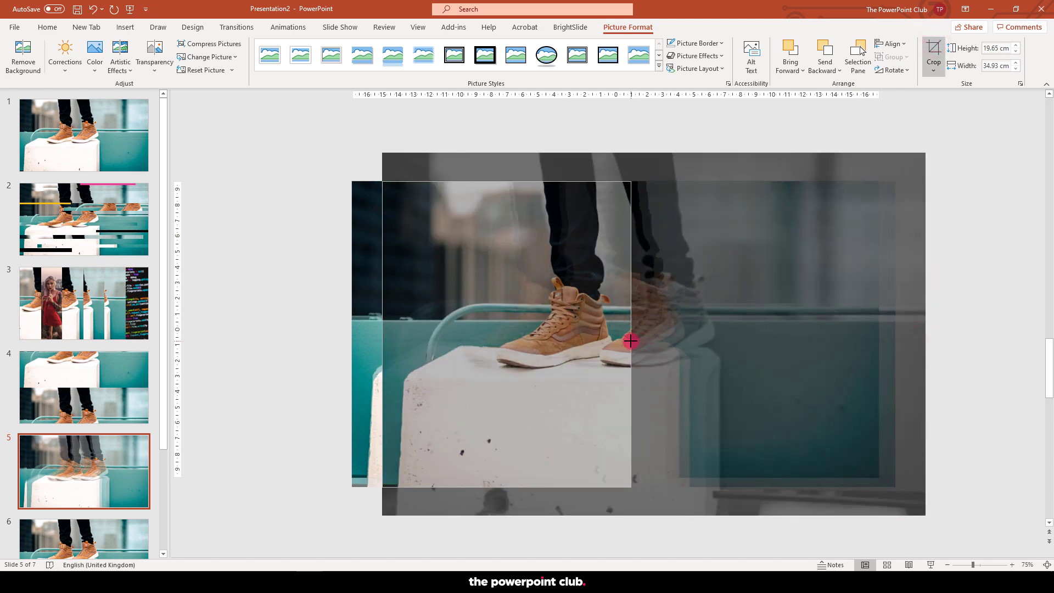
pyautogui.click(984, 274)
pyautogui.click(593, 287)
pyautogui.moveTo(593, 287); pyautogui.dragTo(826, 291)
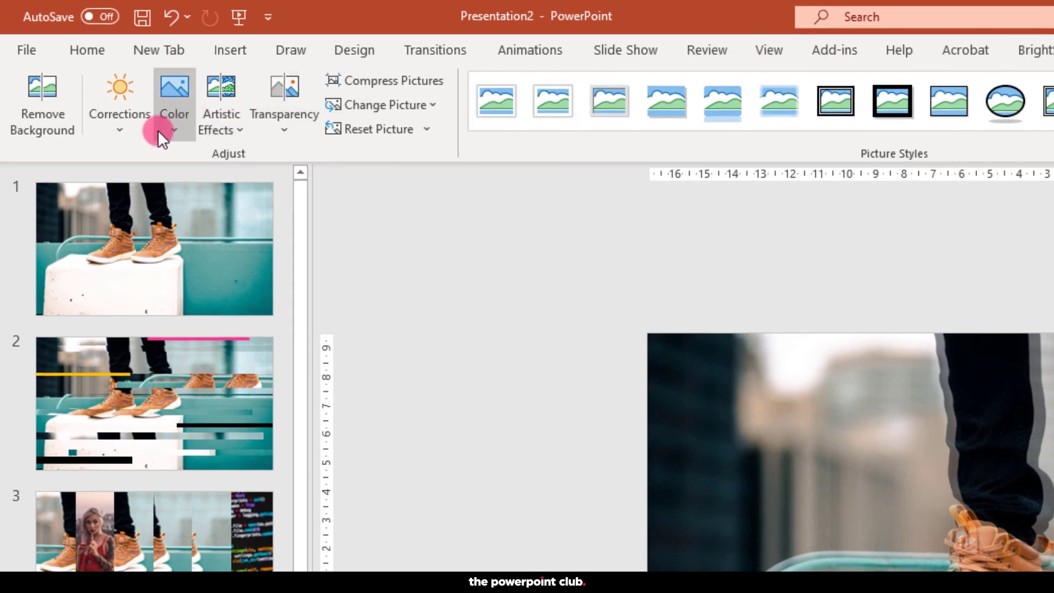
# Step: Recolour the strip with the pink recent colour from More Variations
pyautogui.click(169, 130)
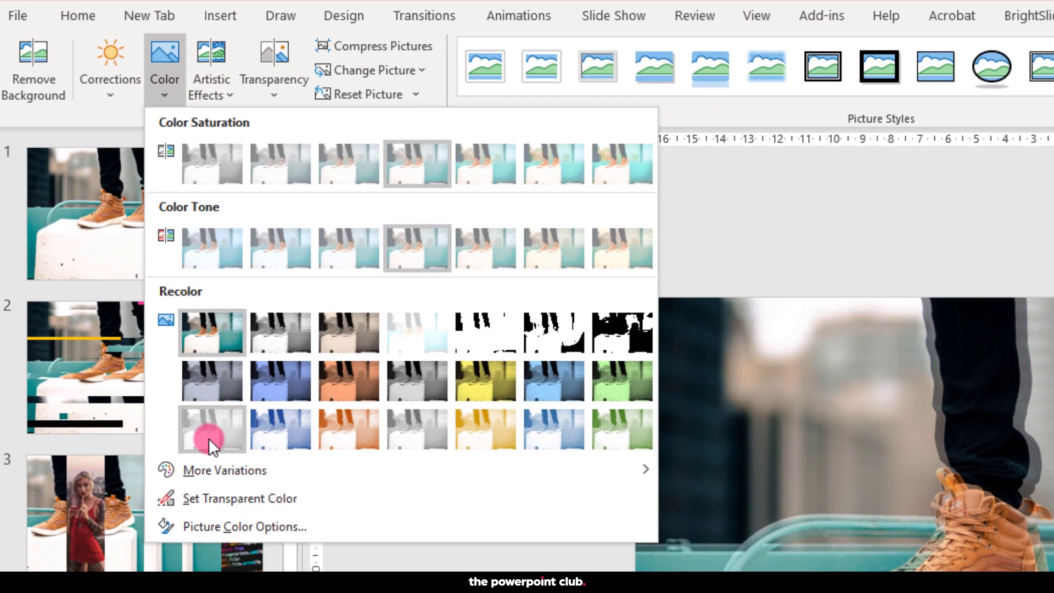
pyautogui.moveTo(220, 511)
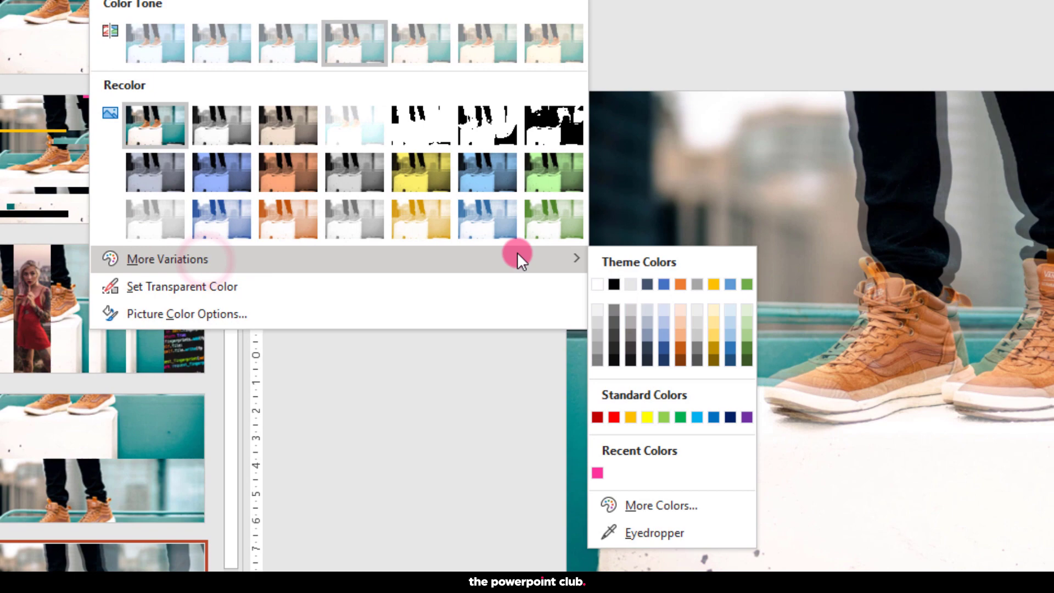
pyautogui.click(598, 470)
pyautogui.click(936, 284)
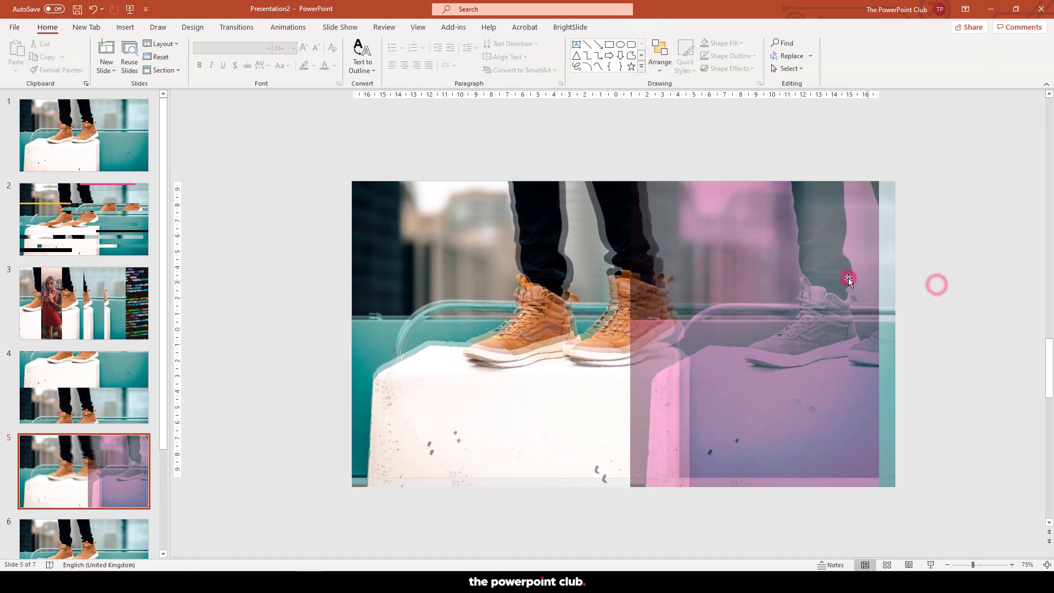
pyautogui.click(773, 244)
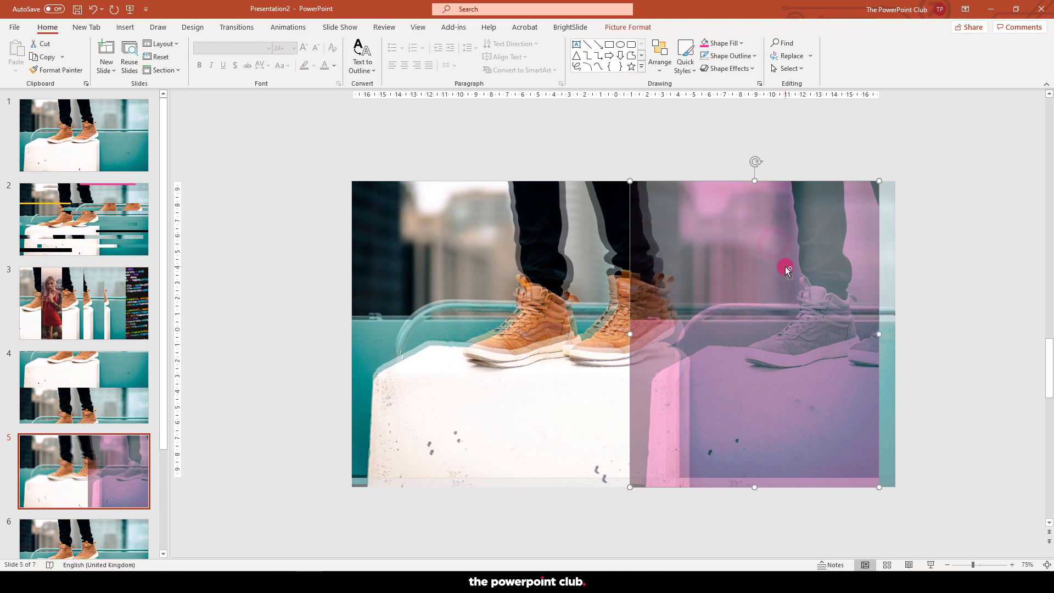
# Step: Move a pink copy left, crop it to a 6.39 cm-wide strip and shift the image inside
pyautogui.moveTo(785, 265); pyautogui.dragTo(505, 284)
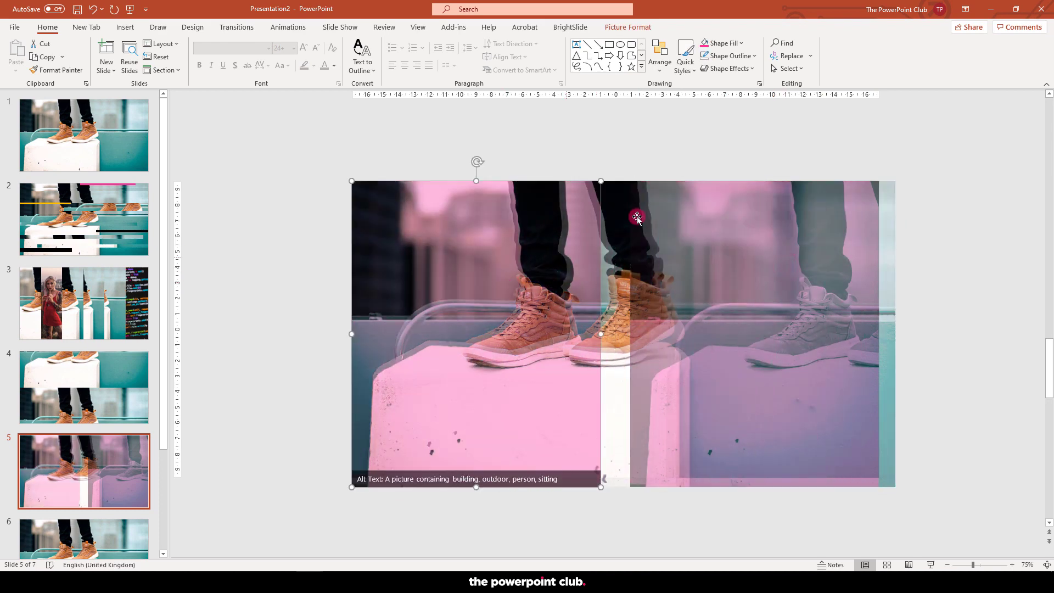
pyautogui.click(624, 28)
pyautogui.click(932, 53)
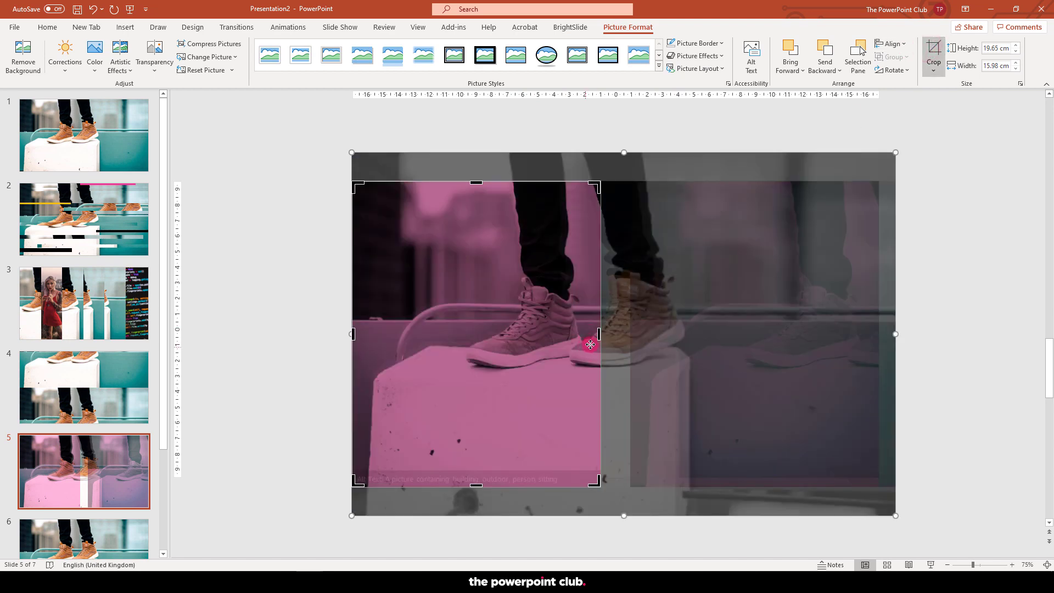
pyautogui.moveTo(599, 333); pyautogui.dragTo(451, 334)
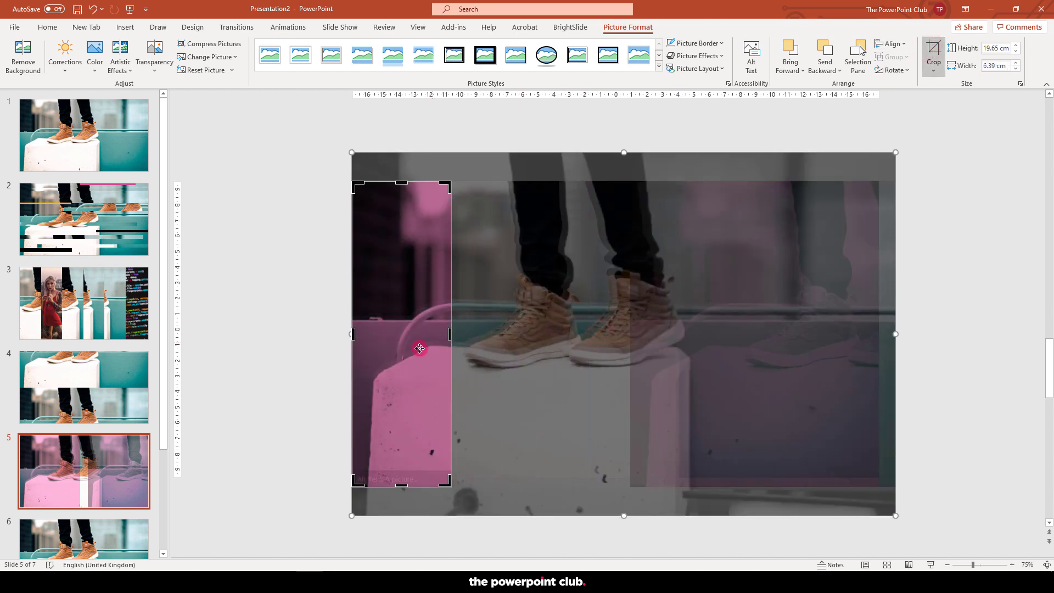
pyautogui.moveTo(623, 428); pyautogui.dragTo(466, 425)
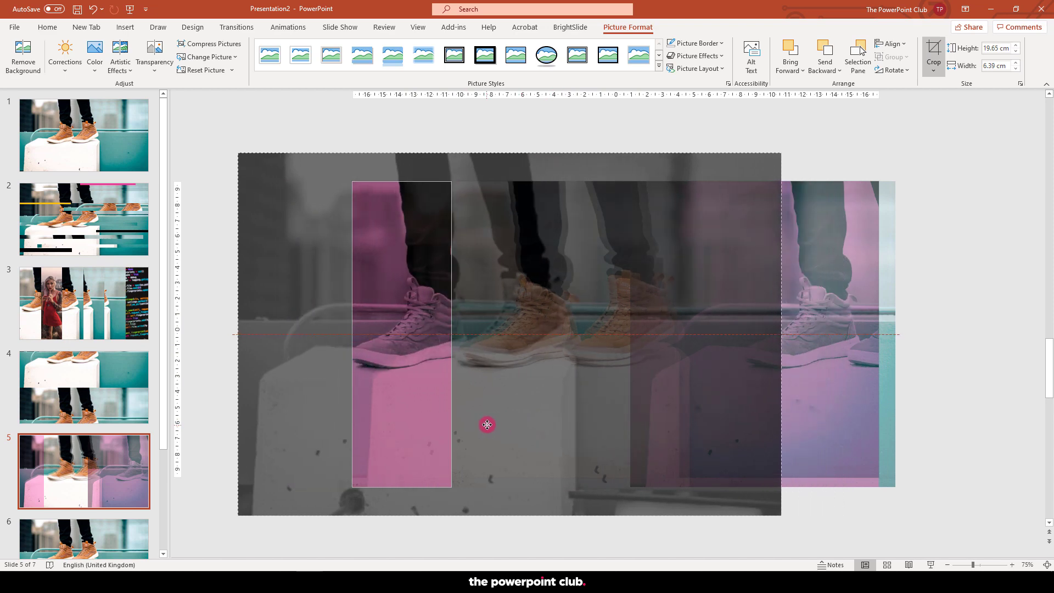
pyautogui.click(1007, 365)
pyautogui.click(400, 388)
pyautogui.moveTo(423, 389); pyautogui.dragTo(431, 390)
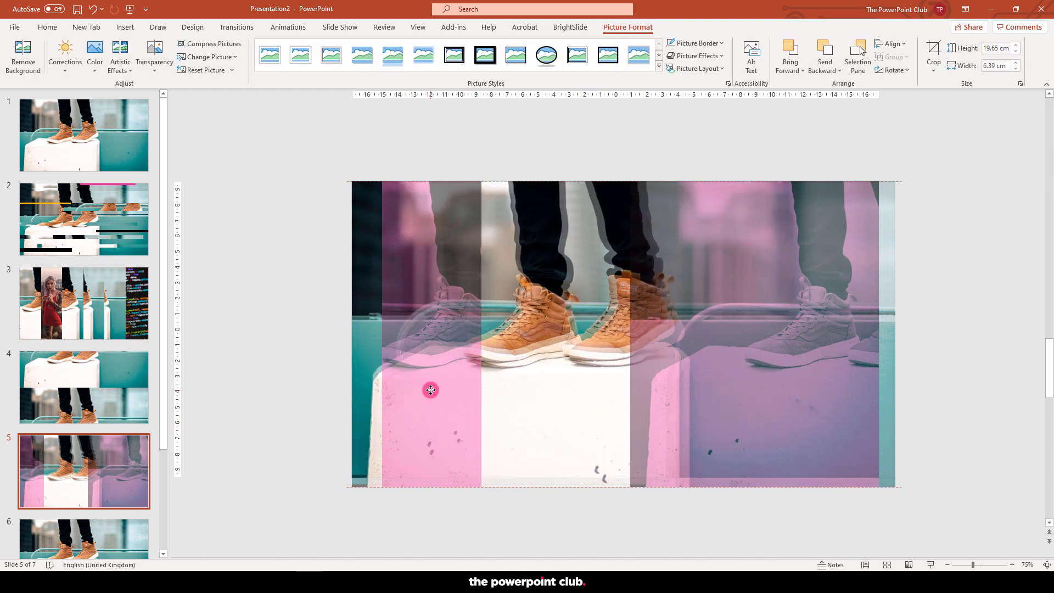
pyautogui.click(967, 338)
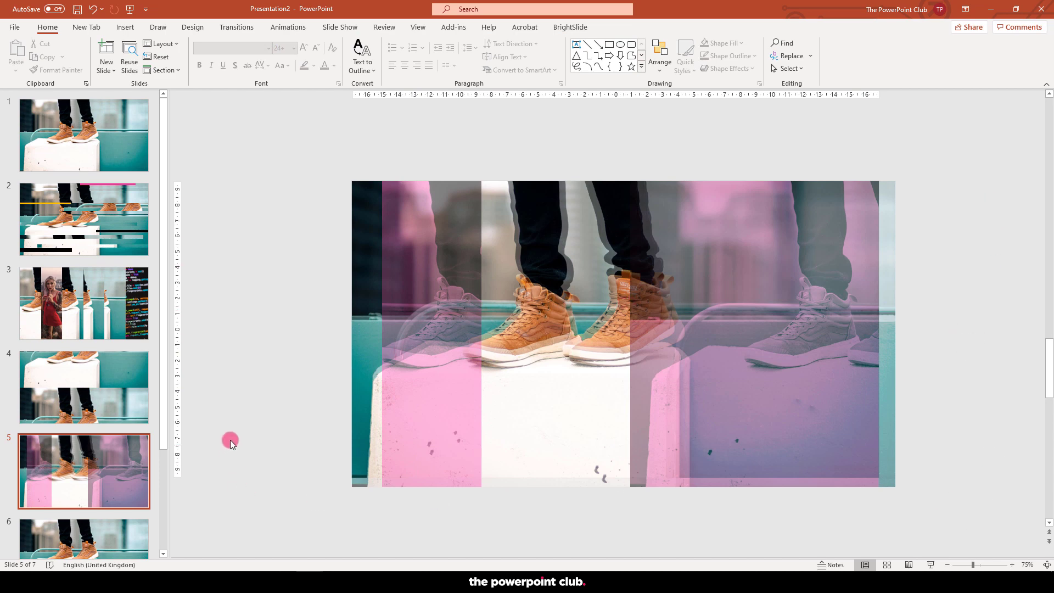
pyautogui.moveTo(161, 382); pyautogui.dragTo(160, 494)
# Step: On slide 6, crop the photo to a 6.63 cm-high strip at the top
pyautogui.click(103, 426)
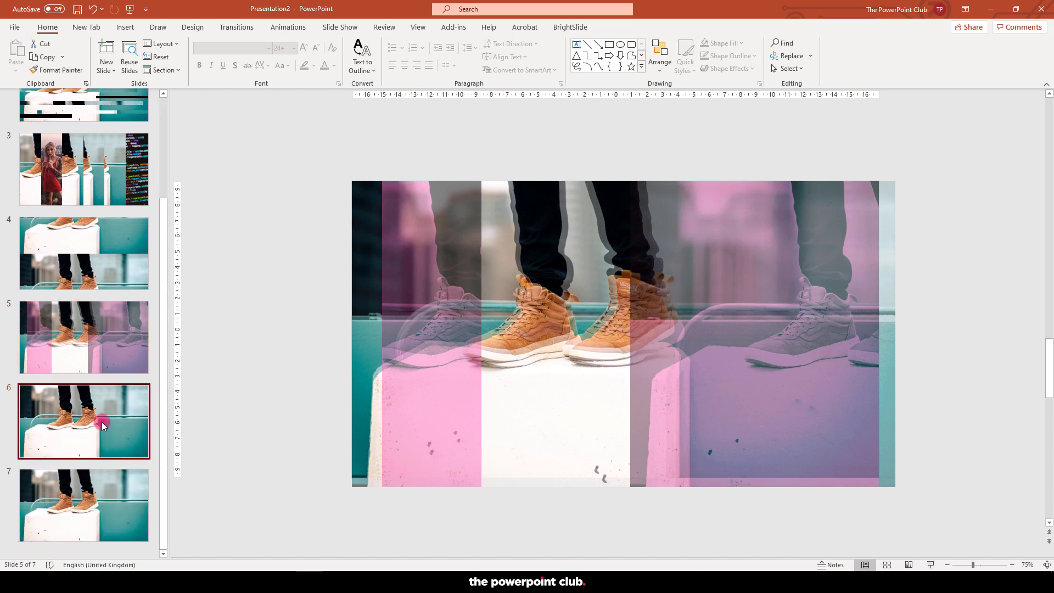
pyautogui.click(536, 311)
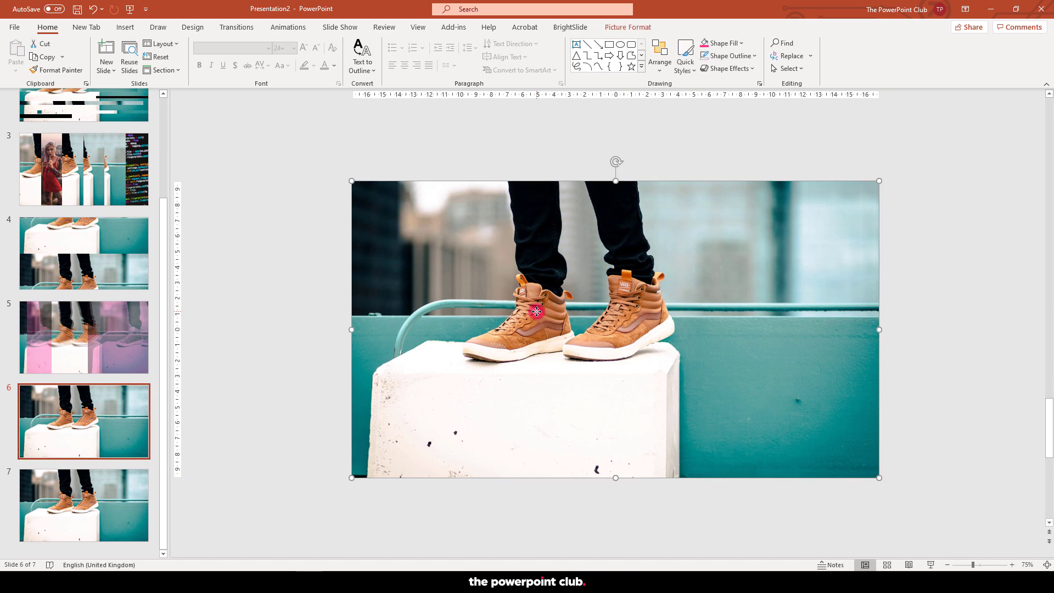
pyautogui.click(624, 31)
pyautogui.click(934, 48)
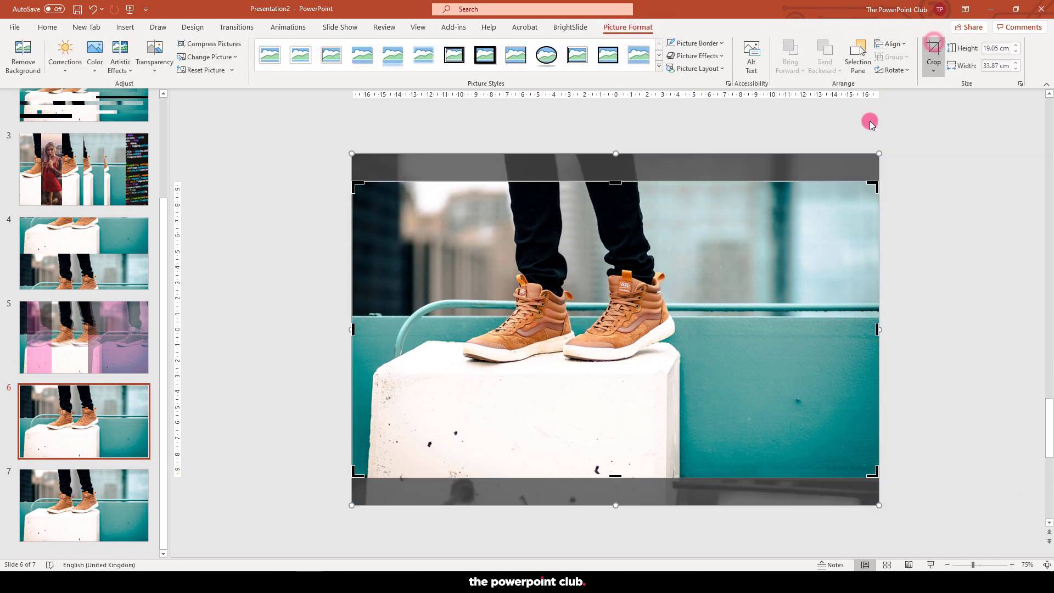
pyautogui.moveTo(613, 477); pyautogui.dragTo(598, 265)
pyautogui.click(923, 242)
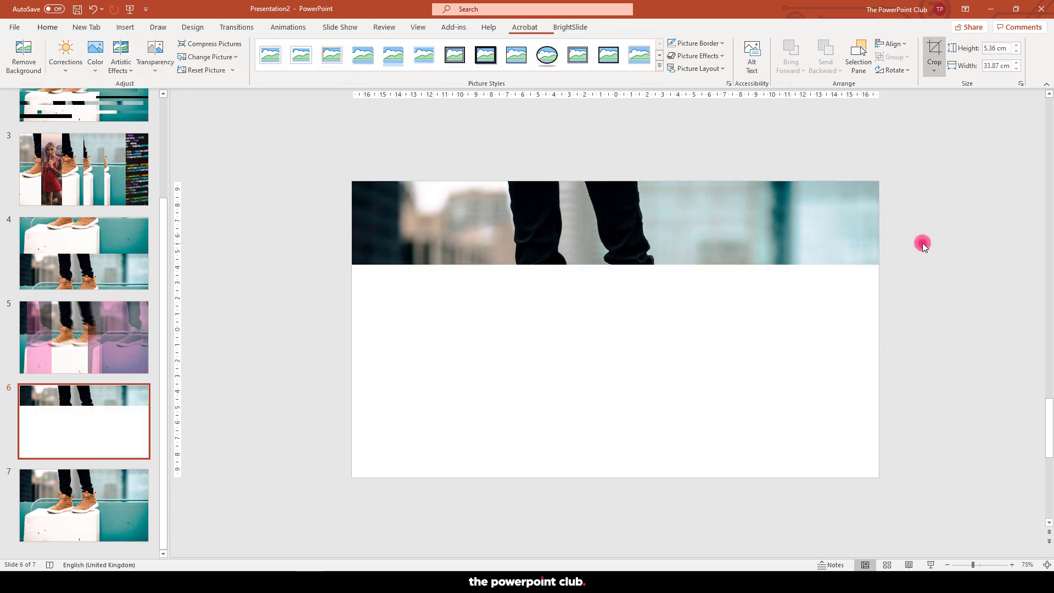
pyautogui.click(751, 240)
pyautogui.click(934, 48)
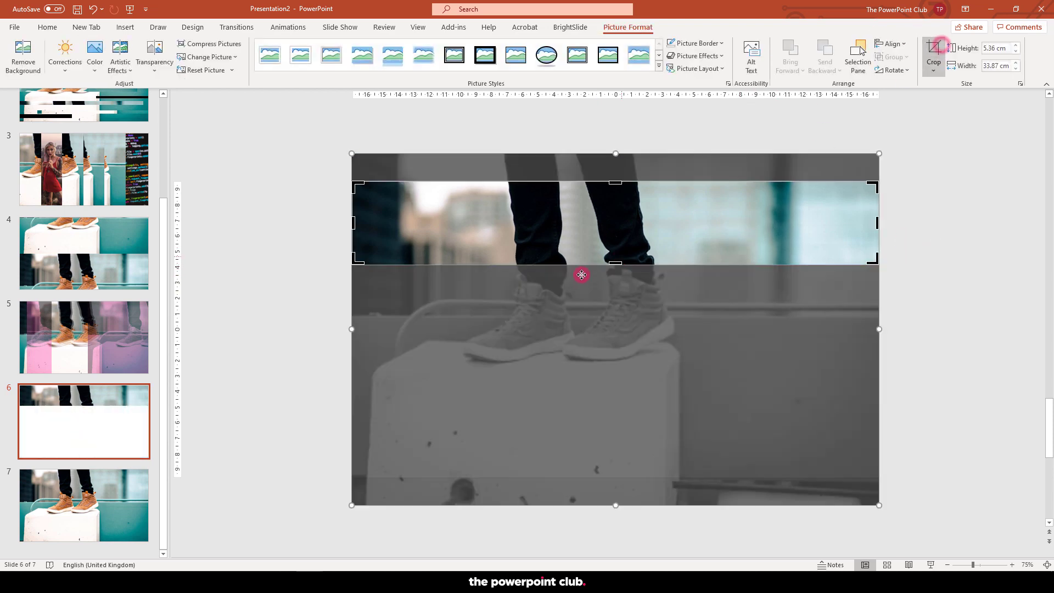
pyautogui.moveTo(619, 265); pyautogui.dragTo(619, 283)
pyautogui.click(923, 264)
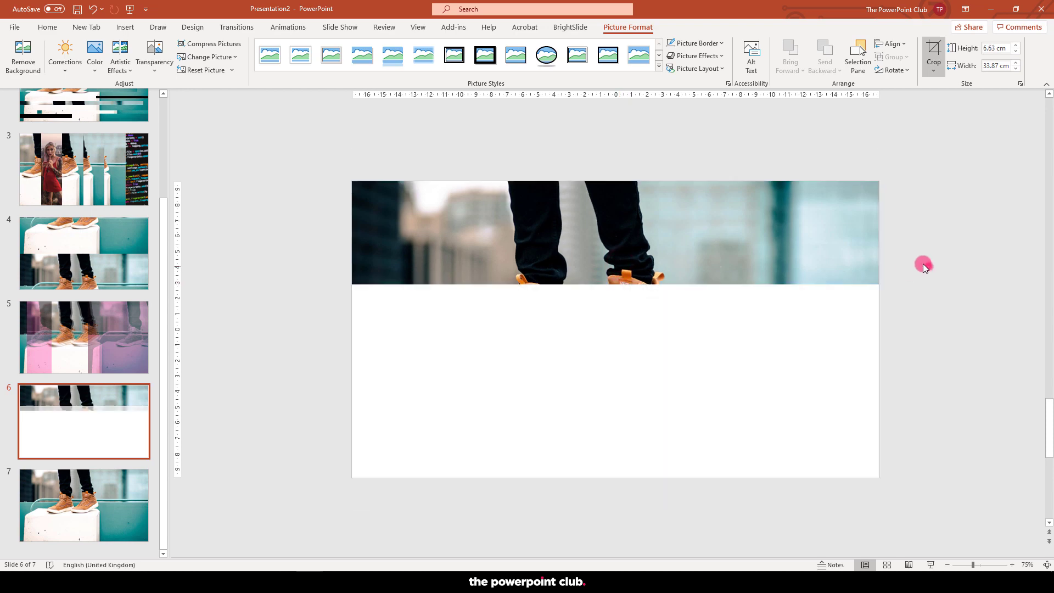
# Step: Duplicate the strip below the original and extend the bottom copy's crop downward
pyautogui.click(682, 233)
pyautogui.keyDown('ctrl'); pyautogui.moveTo(682, 233); pyautogui.dragTo(693, 416); pyautogui.keyUp('ctrl')
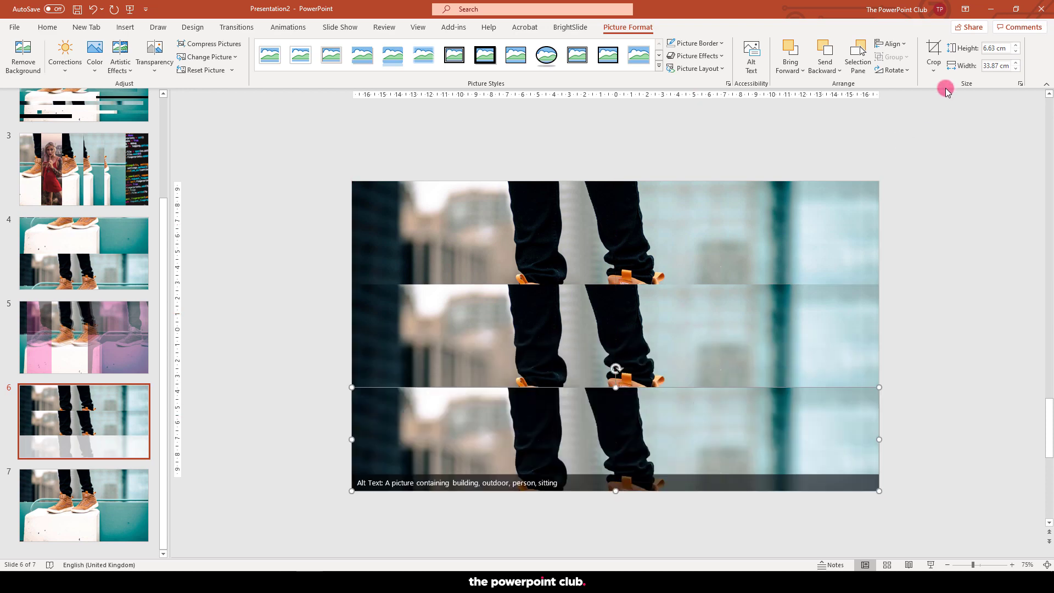
pyautogui.click(936, 51)
pyautogui.scroll(-3, 781, 308)
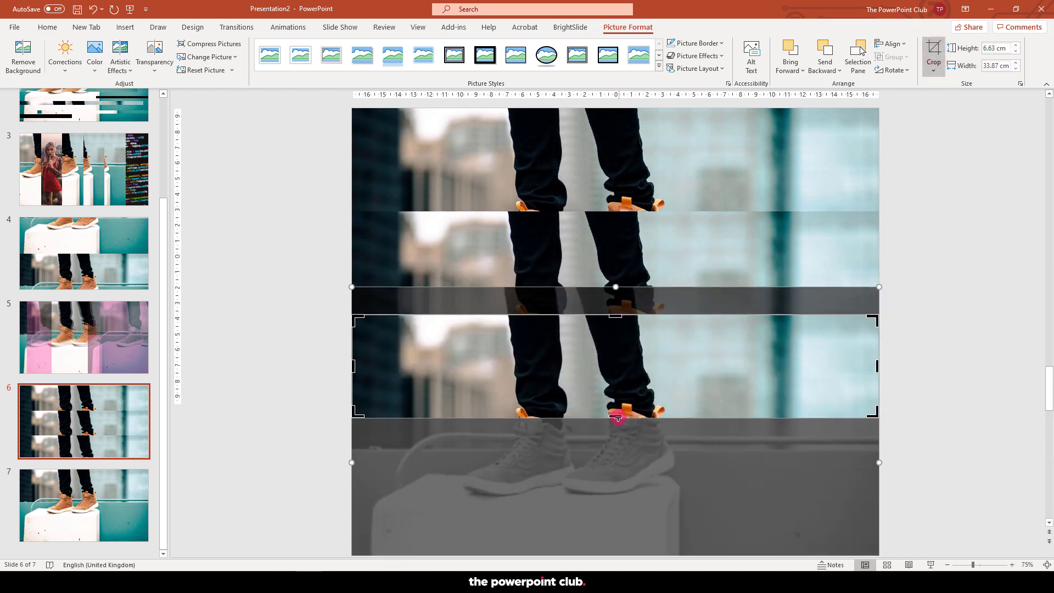
pyautogui.moveTo(617, 418); pyautogui.dragTo(603, 477)
pyautogui.click(936, 395)
pyautogui.scroll(-1, 660, 339)
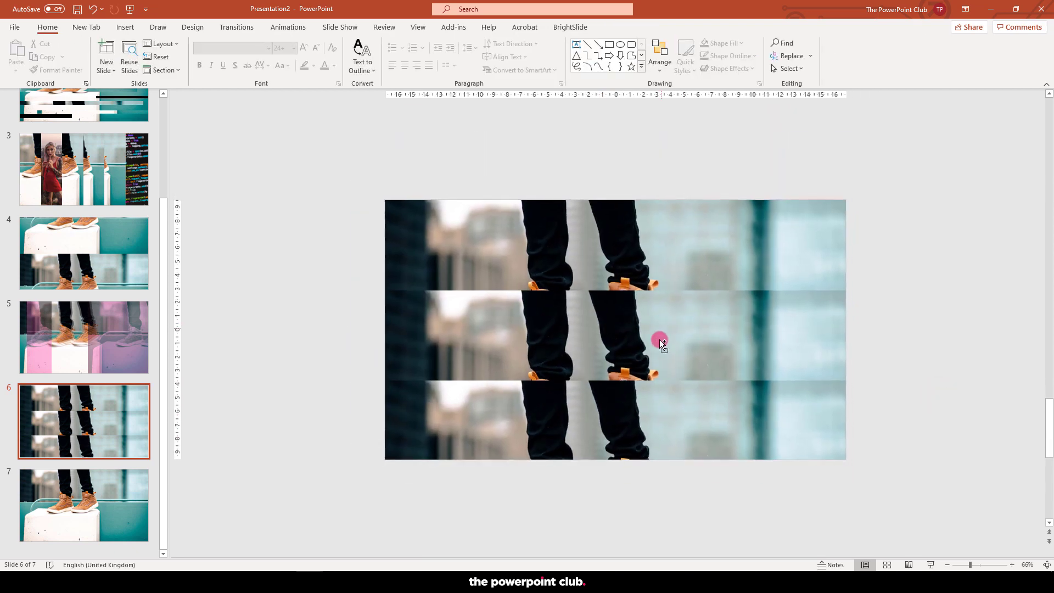
# Step: Reframe the top strip to show the white block and teal wall, and shift the bottom strip's image down
pyautogui.click(631, 243)
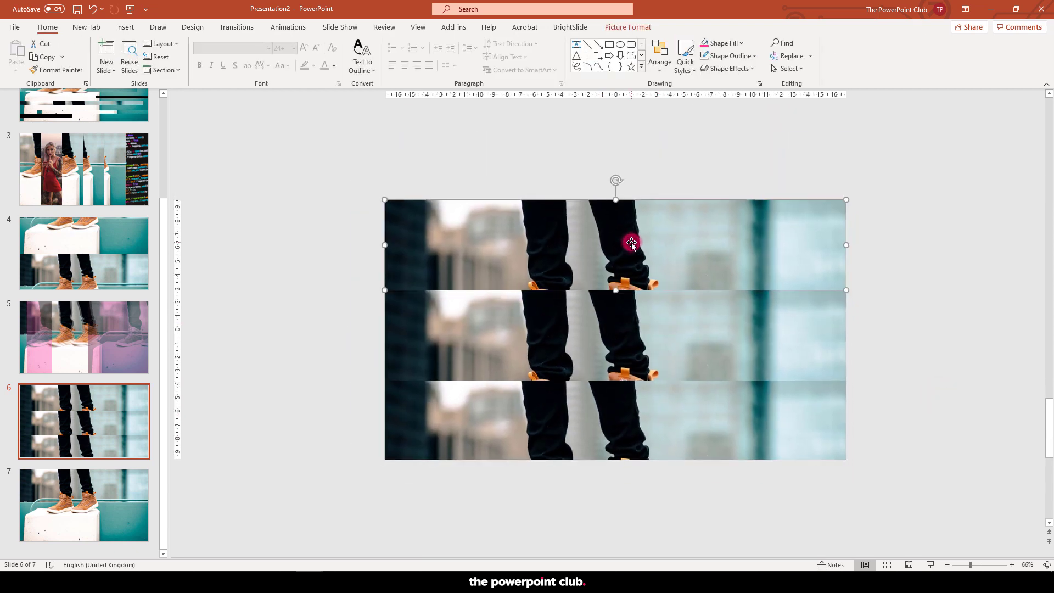
pyautogui.click(627, 27)
pyautogui.click(933, 49)
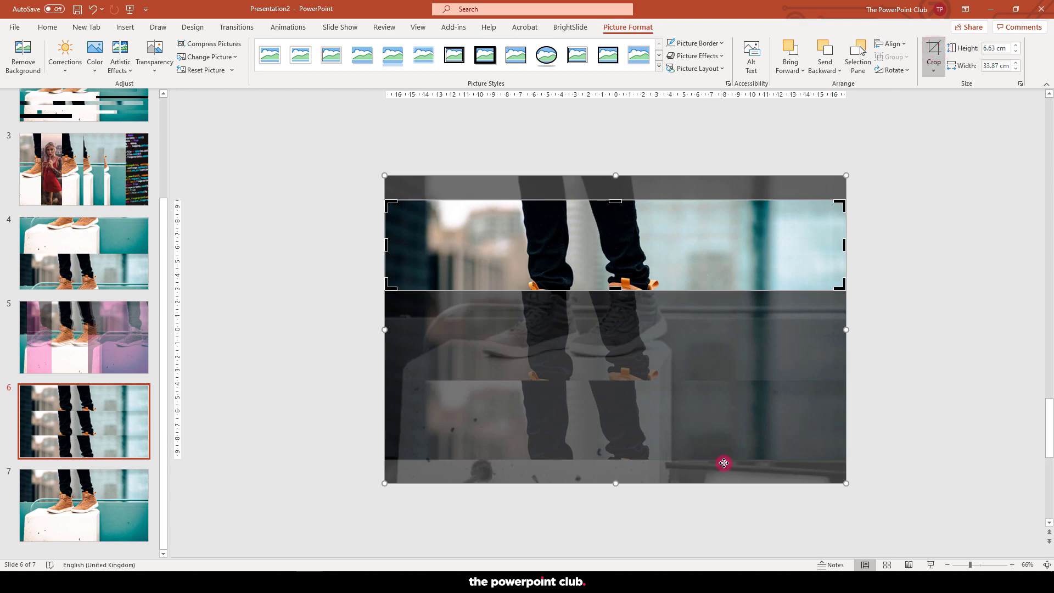
pyautogui.moveTo(723, 463); pyautogui.dragTo(898, 305)
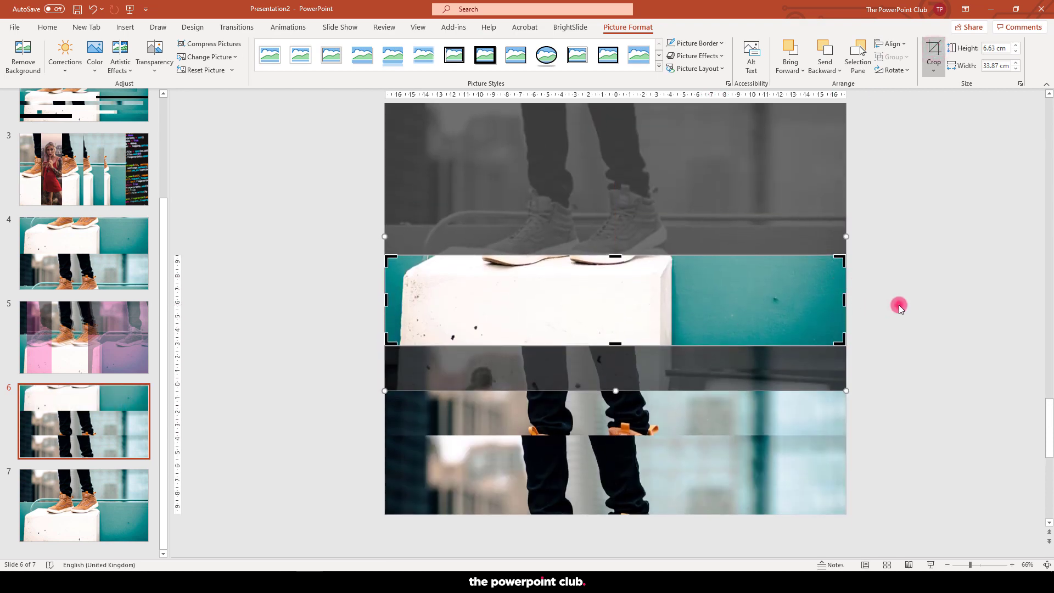
pyautogui.click(898, 304)
pyautogui.click(668, 417)
pyautogui.click(940, 48)
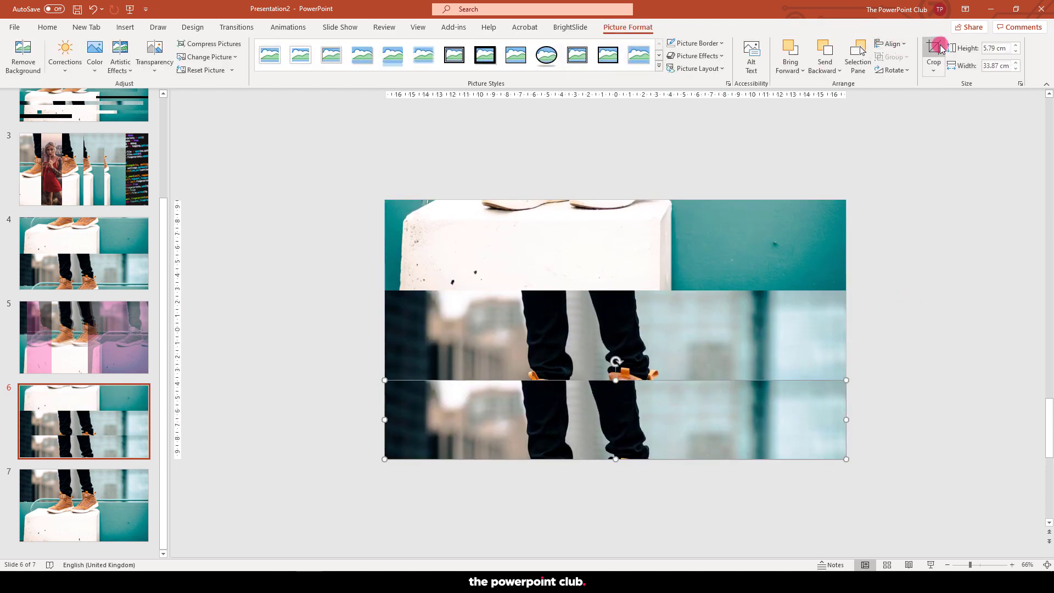
pyautogui.moveTo(661, 325); pyautogui.dragTo(654, 400)
pyautogui.scroll(-2, 852, 399)
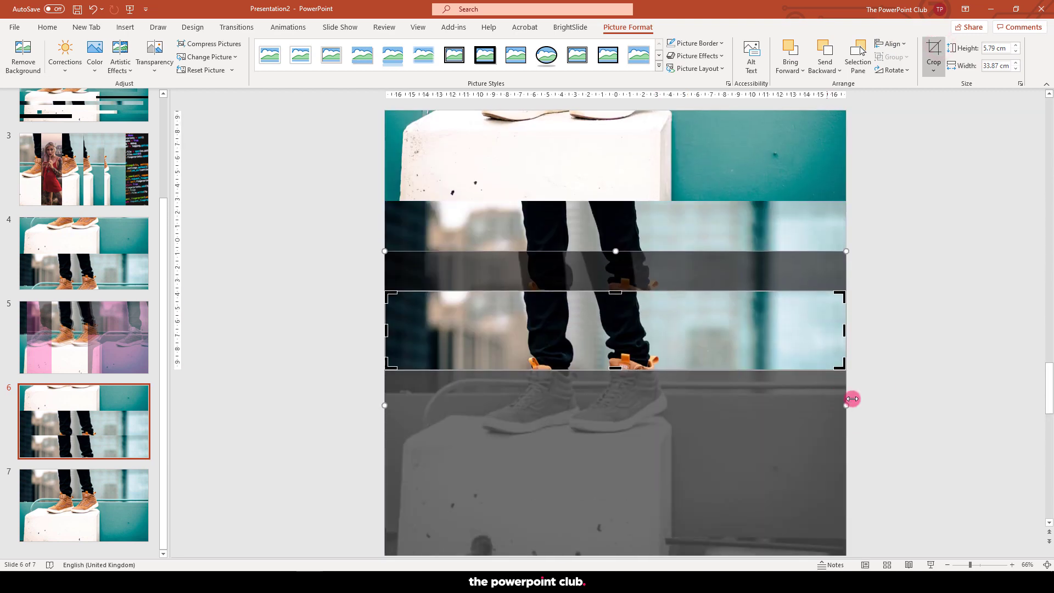
pyautogui.scroll(2, 851, 399)
pyautogui.click(867, 367)
# Step: Reframe the middle strip on the brown sneakers, enlarging the image behind its crop
pyautogui.click(694, 339)
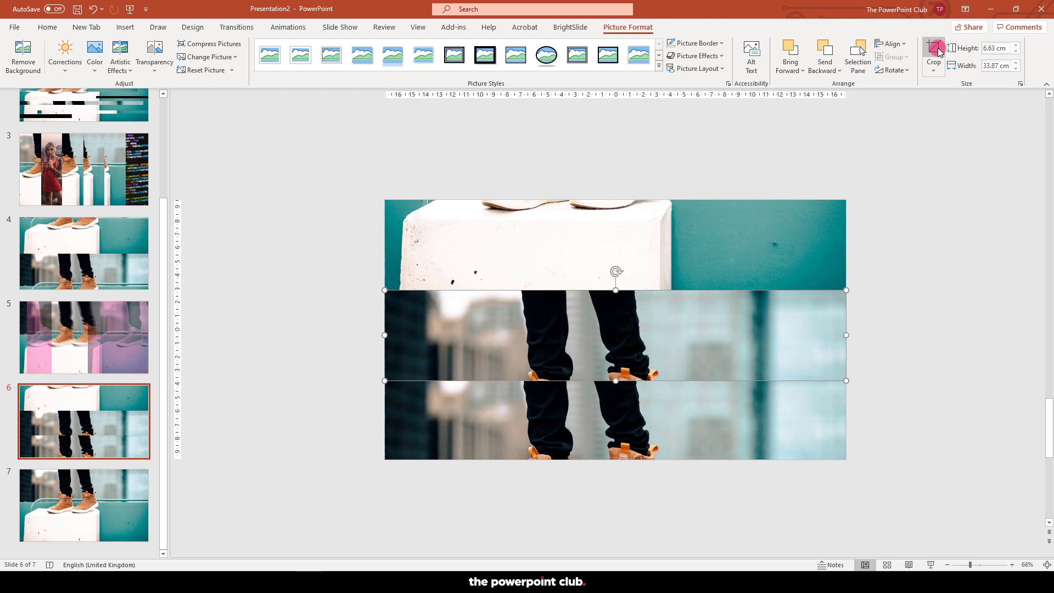
pyautogui.click(938, 51)
pyautogui.moveTo(722, 332); pyautogui.dragTo(720, 293)
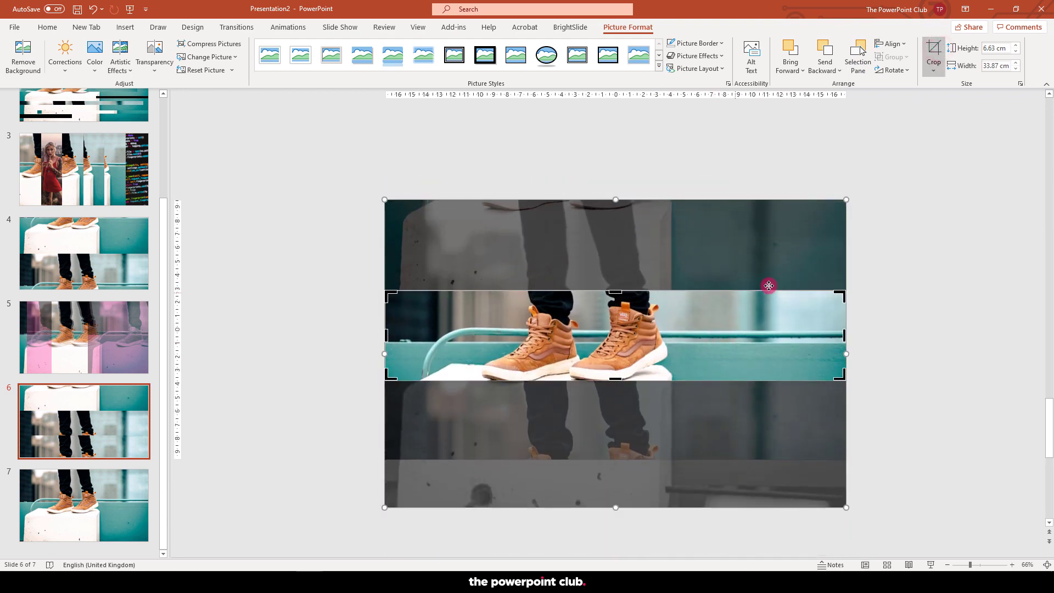
pyautogui.click(901, 305)
pyautogui.click(829, 307)
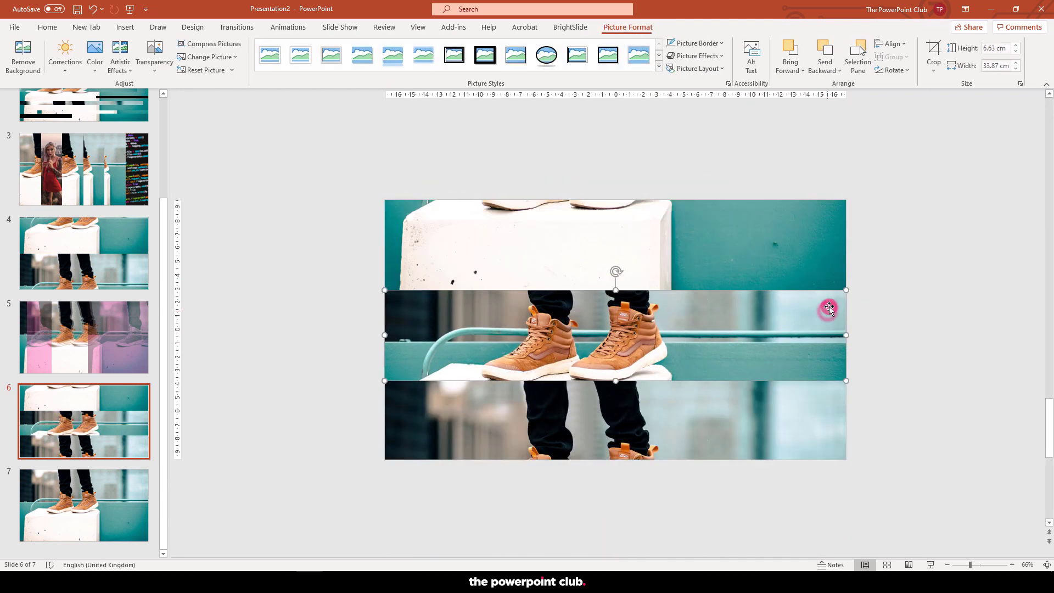
pyautogui.click(937, 52)
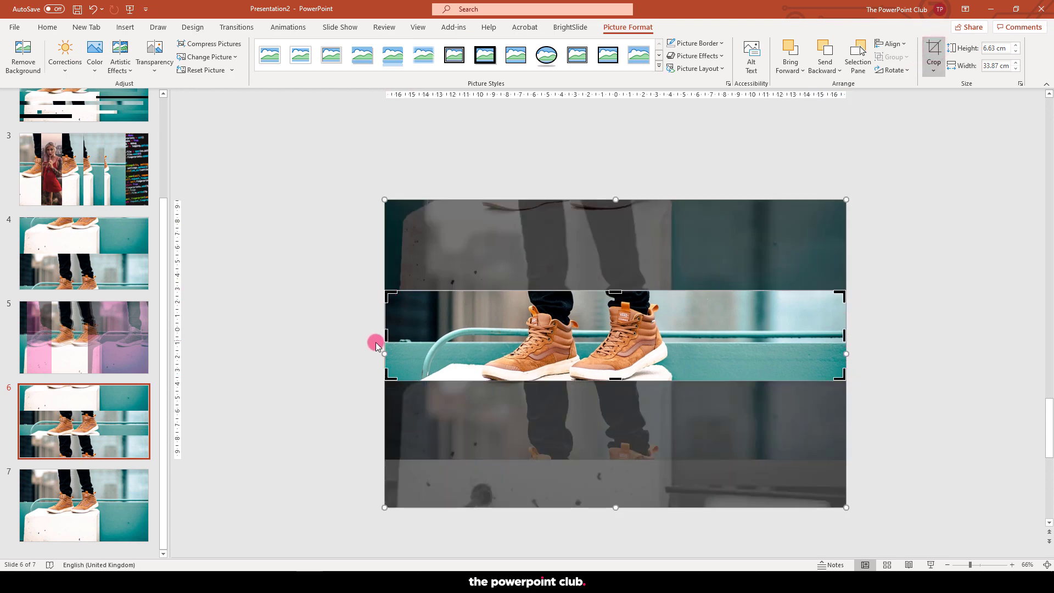
pyautogui.moveTo(383, 353); pyautogui.dragTo(371, 353)
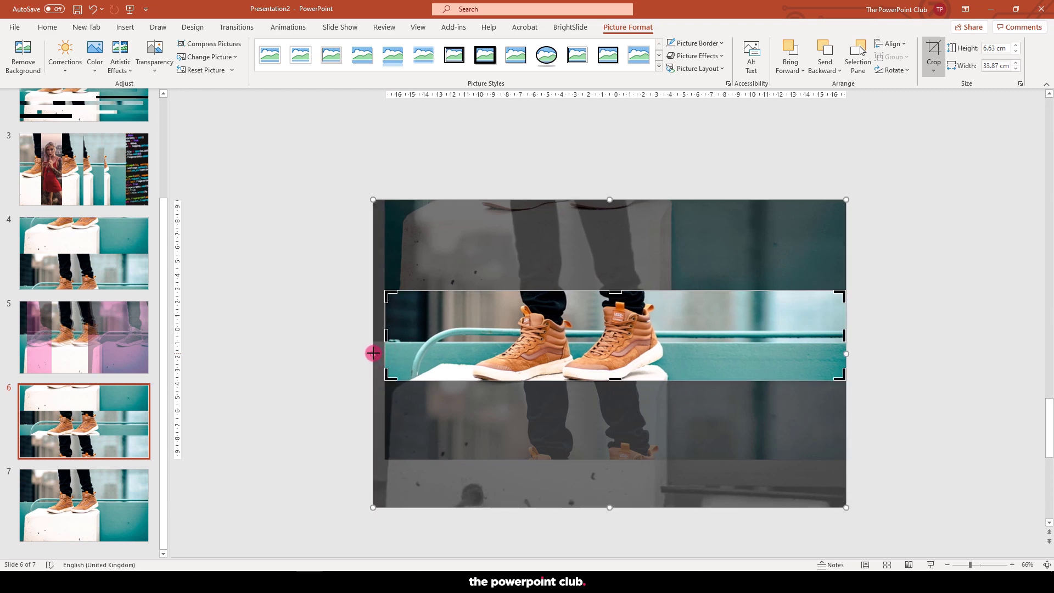
pyautogui.hotkey('ctrl', 'z')
pyautogui.moveTo(381, 199); pyautogui.dragTo(365, 187)
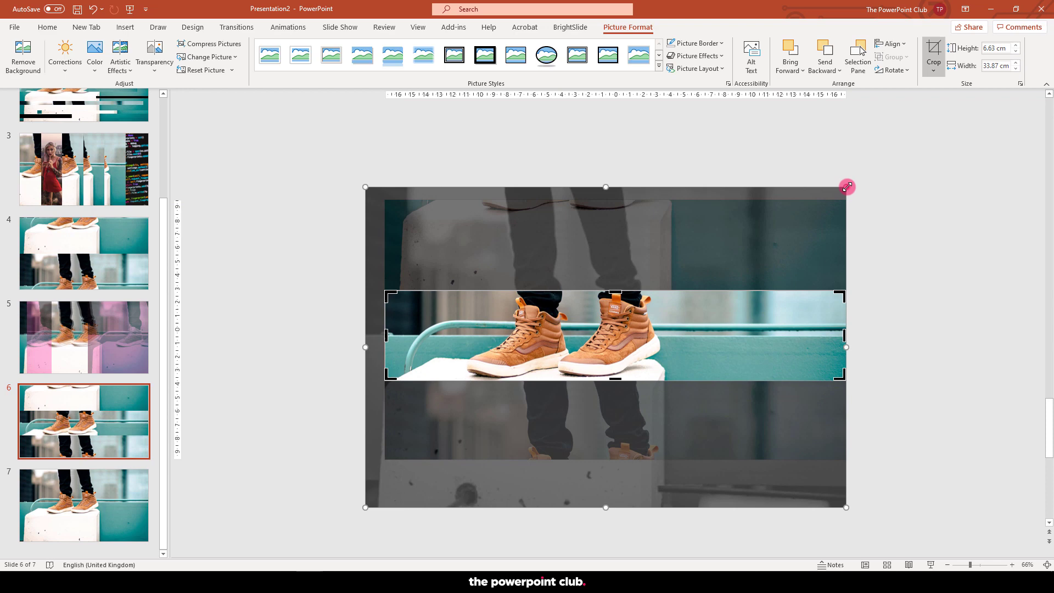
pyautogui.moveTo(847, 187); pyautogui.dragTo(856, 183)
pyautogui.click(931, 226)
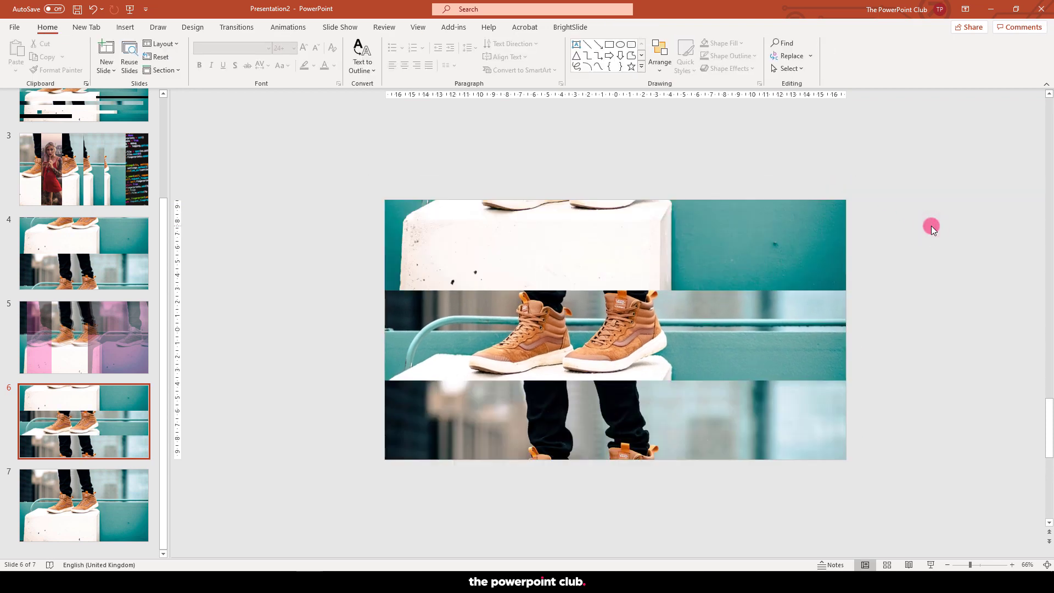
# Step: Duplicate the top strip, crop the copy into a small blurred-building fragment and move it
pyautogui.click(526, 221)
pyautogui.moveTo(499, 223); pyautogui.dragTo(520, 240)
pyautogui.click(947, 48)
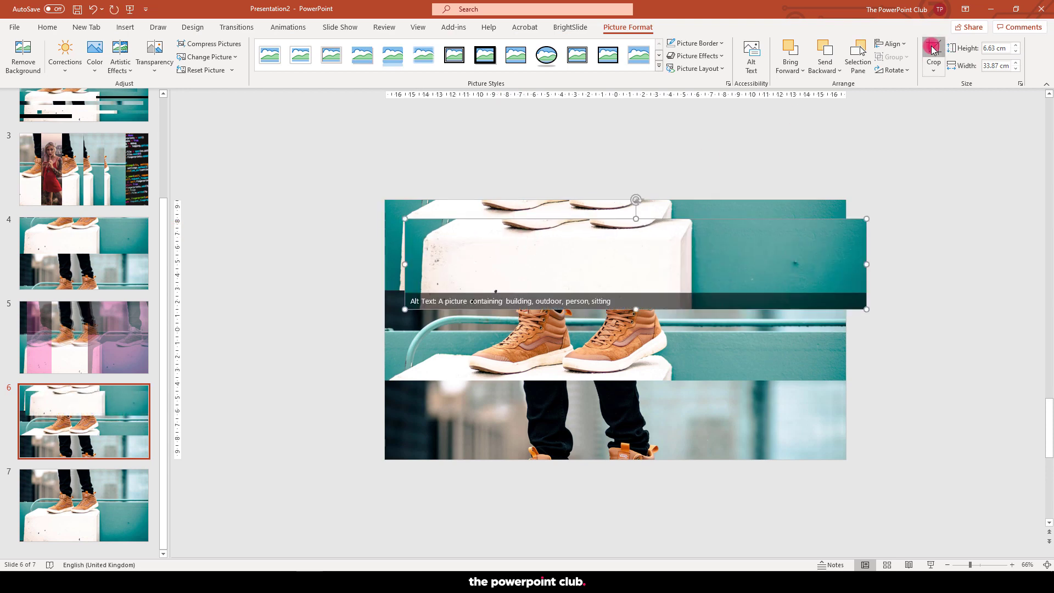
pyautogui.click(833, 286)
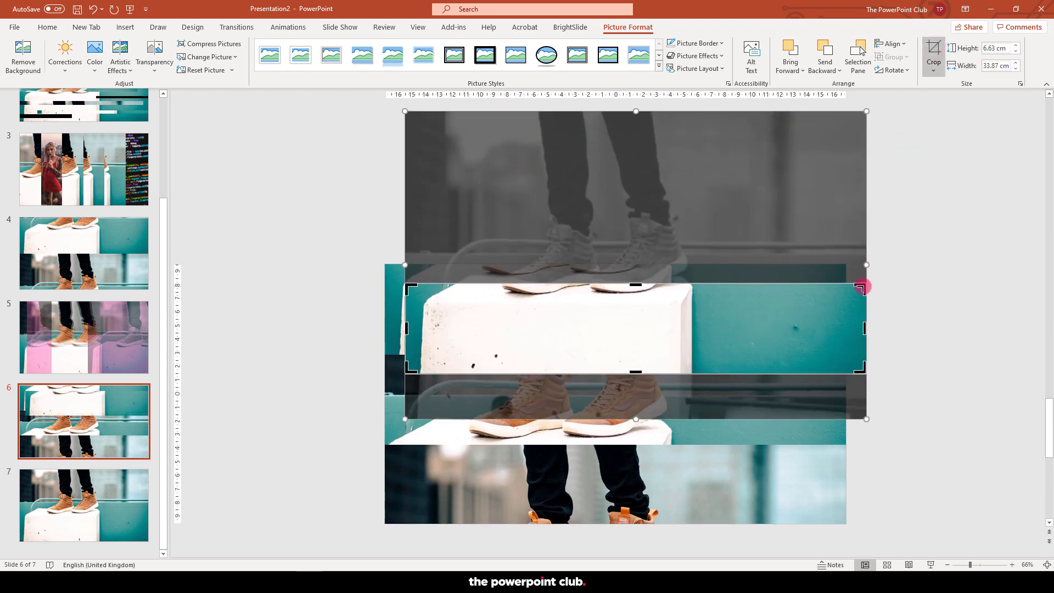
pyautogui.scroll(-3, 840, 289)
pyautogui.moveTo(862, 286); pyautogui.dragTo(543, 234)
pyautogui.moveTo(472, 330); pyautogui.dragTo(473, 424)
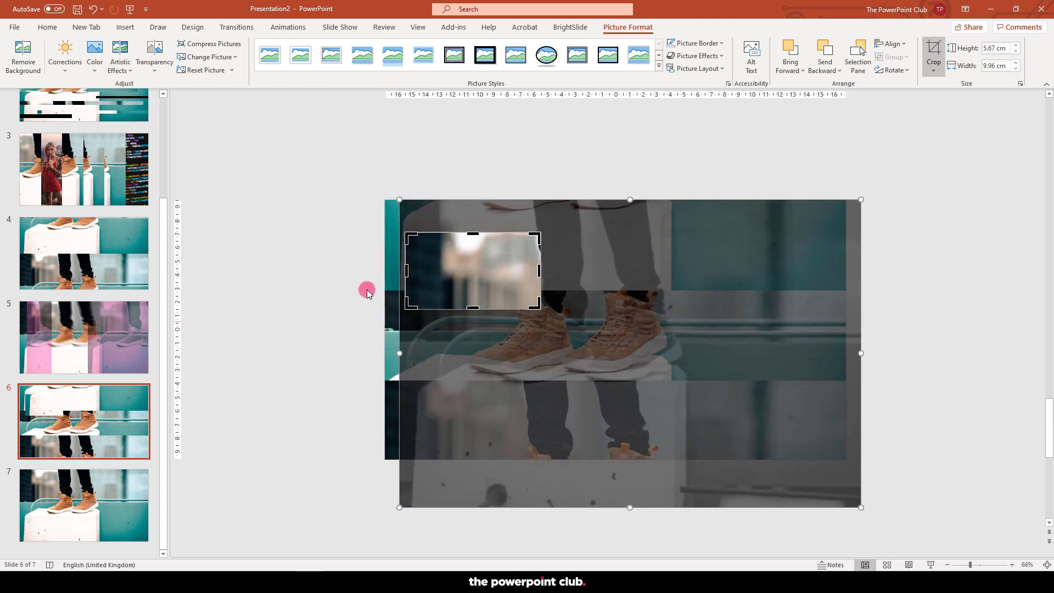
pyautogui.click(348, 265)
pyautogui.moveTo(440, 258); pyautogui.dragTo(742, 286)
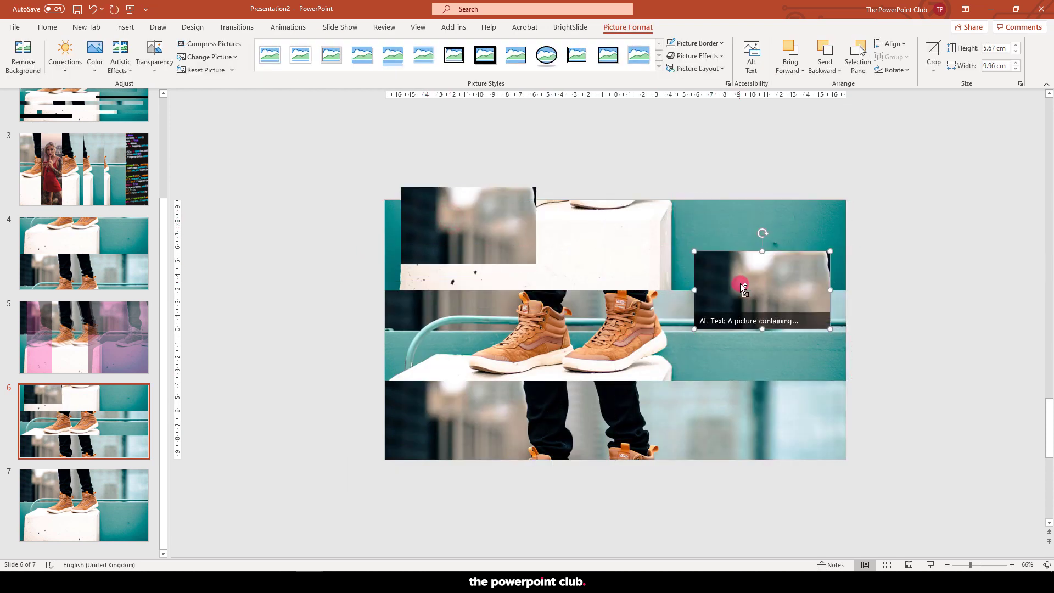
# Step: Recrop several more fragments to show different parts of the photo
pyautogui.click(930, 53)
pyautogui.moveTo(903, 346); pyautogui.dragTo(736, 399)
pyautogui.click(911, 272)
pyautogui.click(933, 54)
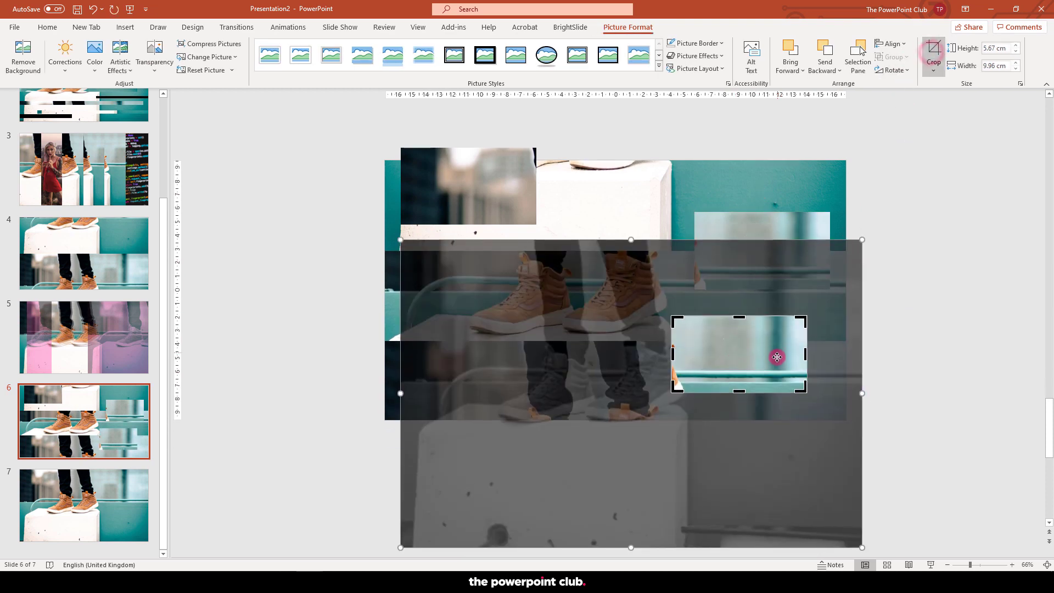
pyautogui.moveTo(770, 472); pyautogui.dragTo(753, 418)
pyautogui.click(908, 390)
pyautogui.click(934, 46)
pyautogui.click(844, 396)
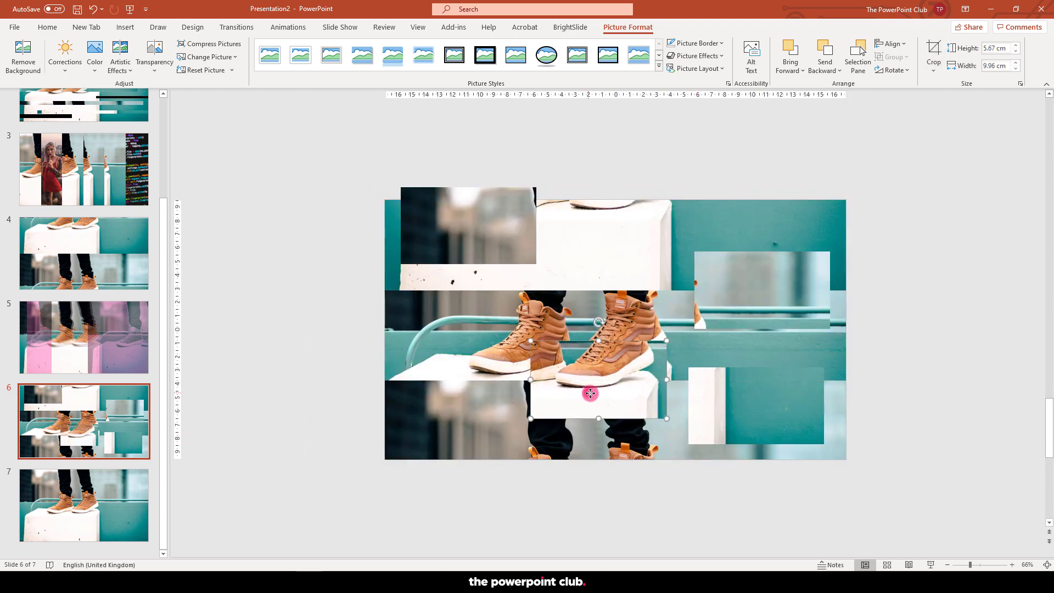
# Step: Reposition the bottom-left shoe fragment, reframe the shoe inside it and make it semi-transparent
pyautogui.moveTo(590, 394); pyautogui.dragTo(465, 409)
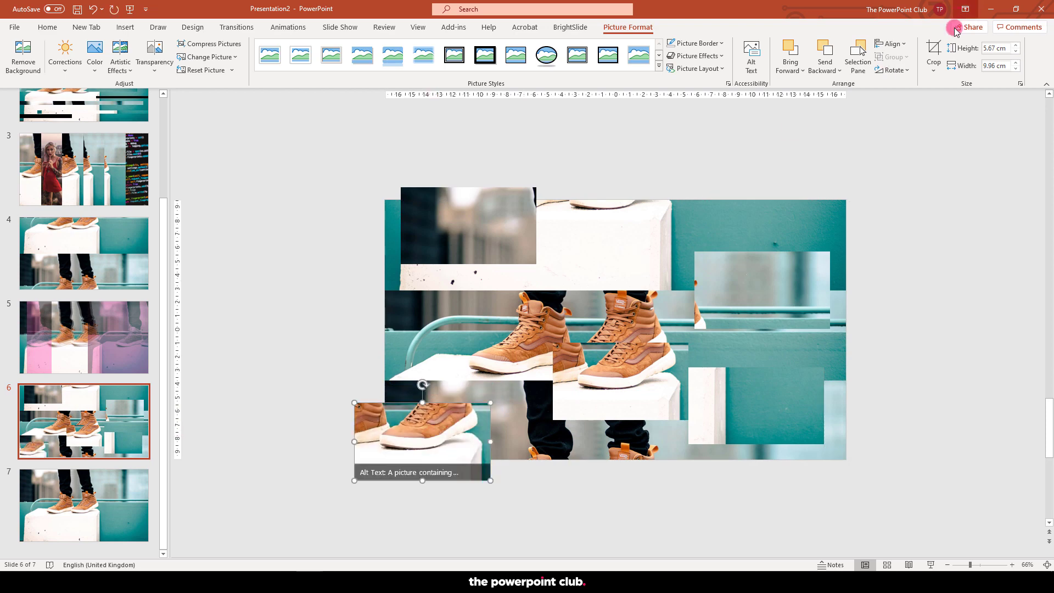
pyautogui.click(933, 52)
pyautogui.moveTo(310, 332); pyautogui.dragTo(410, 337)
pyautogui.click(309, 222)
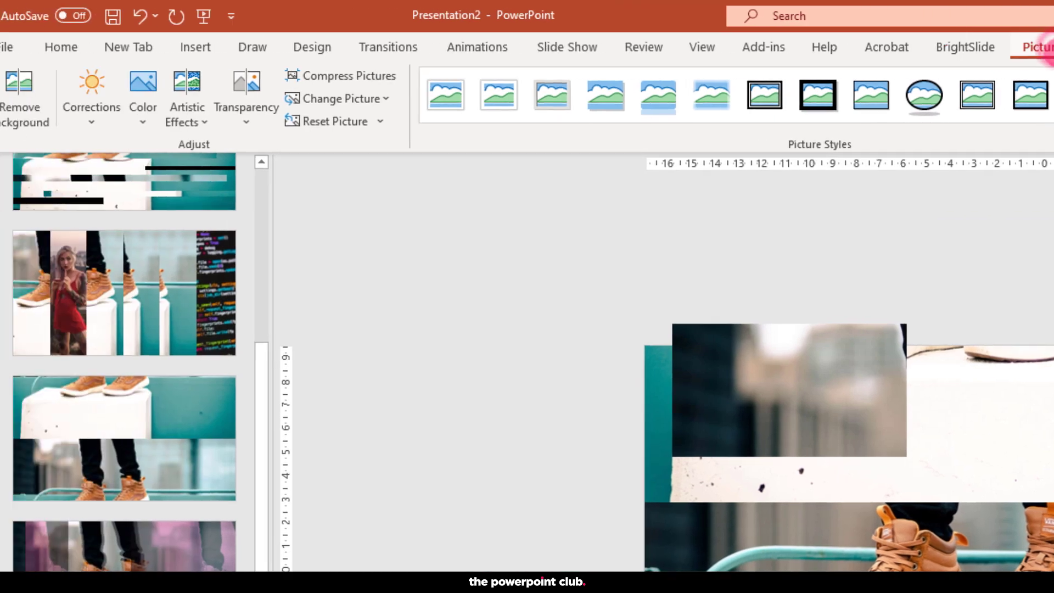
pyautogui.click(238, 120)
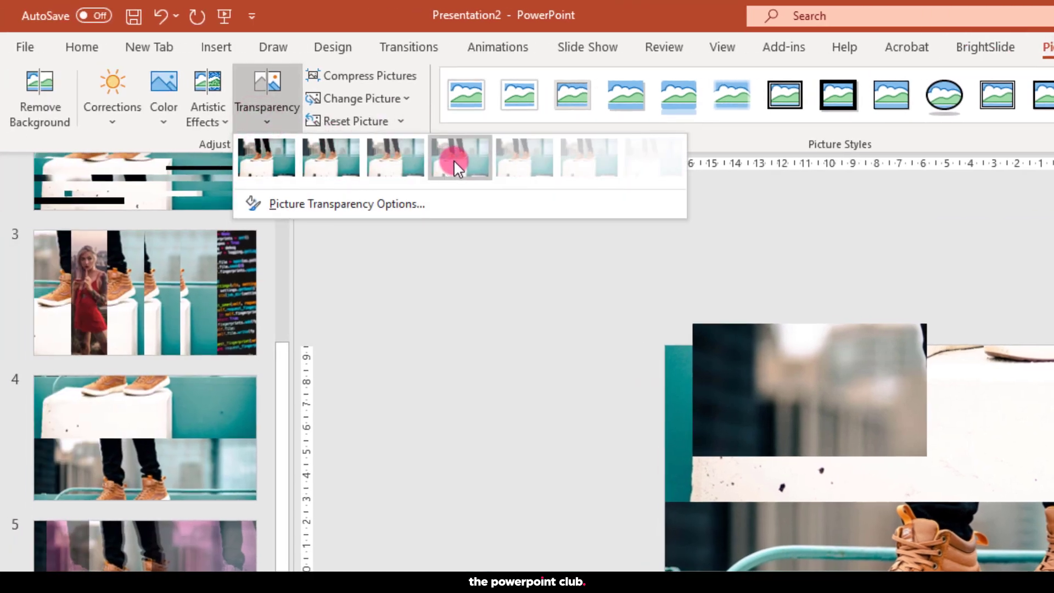
pyautogui.click(453, 160)
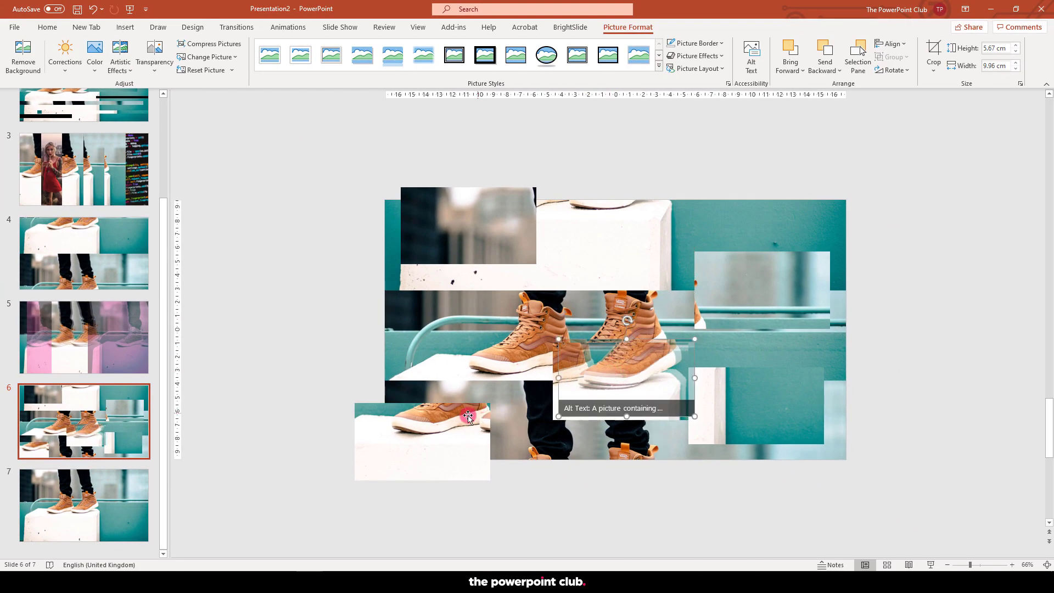
pyautogui.moveTo(467, 417)
pyautogui.mouseDown()
pyautogui.moveTo(439, 429)
pyautogui.moveTo(453, 424)
pyautogui.mouseUp()
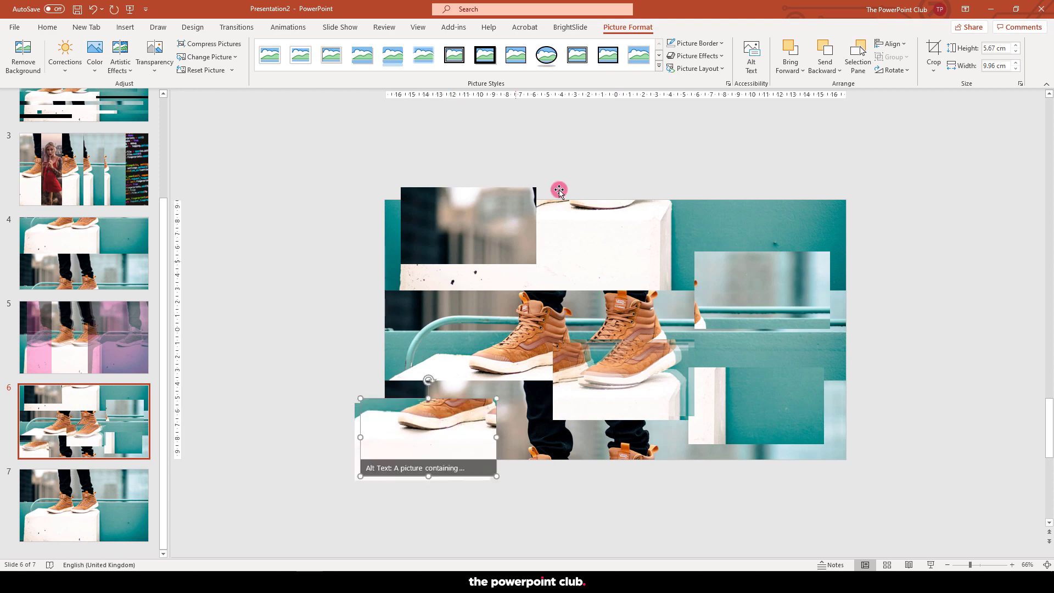
# Step: Apply transparency presets to the shoe, top-left and right fragments, nudging each into place
pyautogui.click(153, 51)
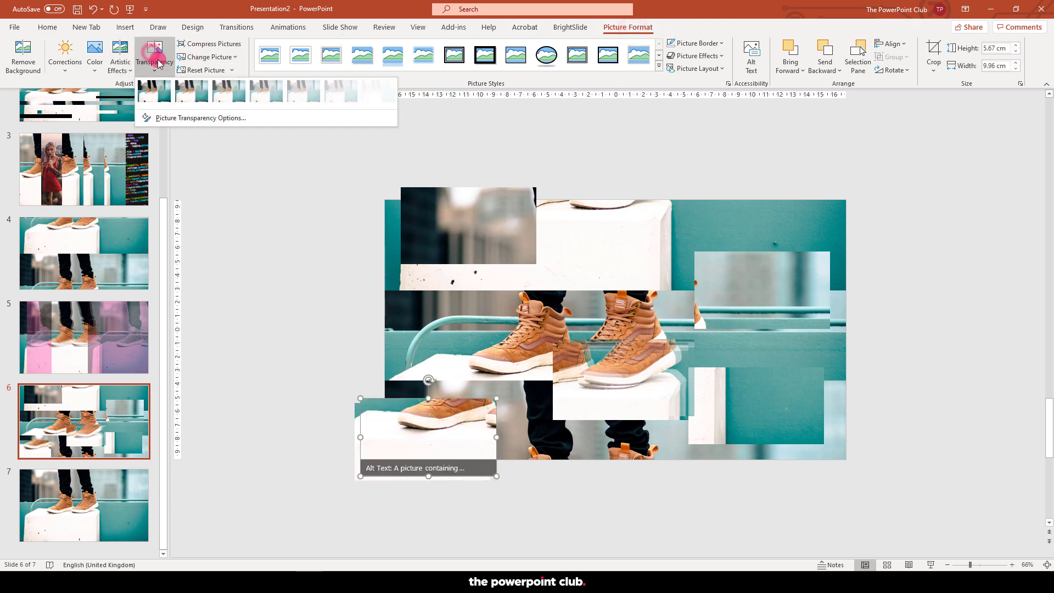
pyautogui.click(263, 98)
pyautogui.moveTo(454, 217); pyautogui.dragTo(466, 228)
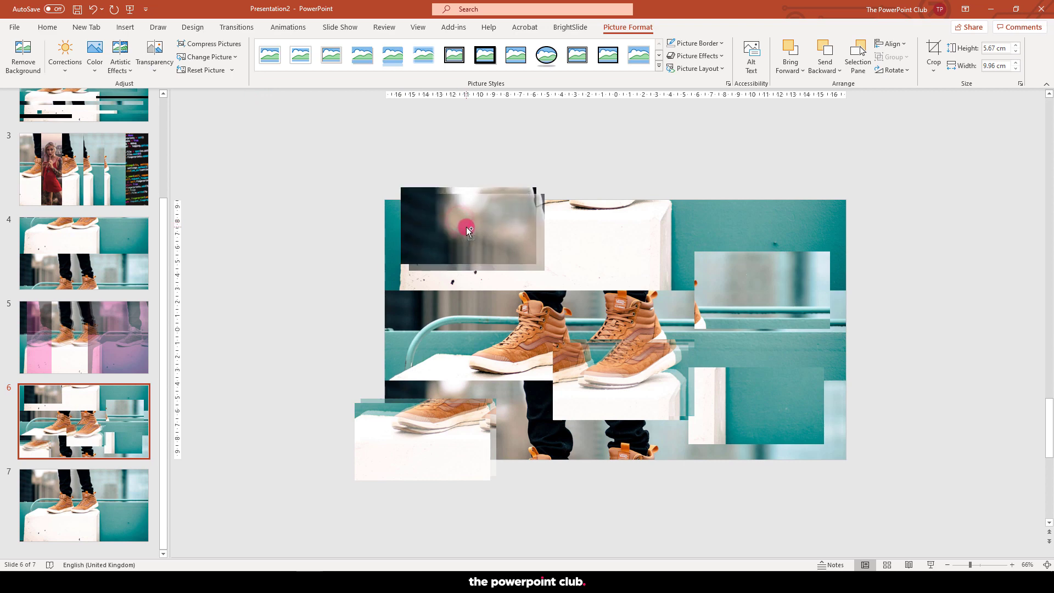
pyautogui.click(156, 59)
pyautogui.click(264, 99)
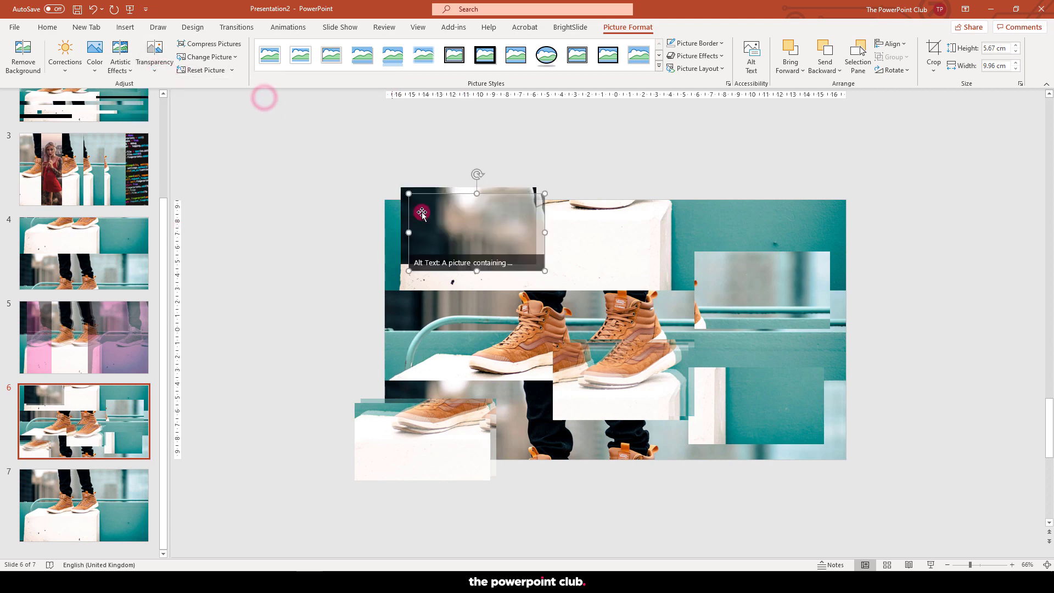
pyautogui.moveTo(477, 249); pyautogui.dragTo(473, 245)
pyautogui.click(740, 293)
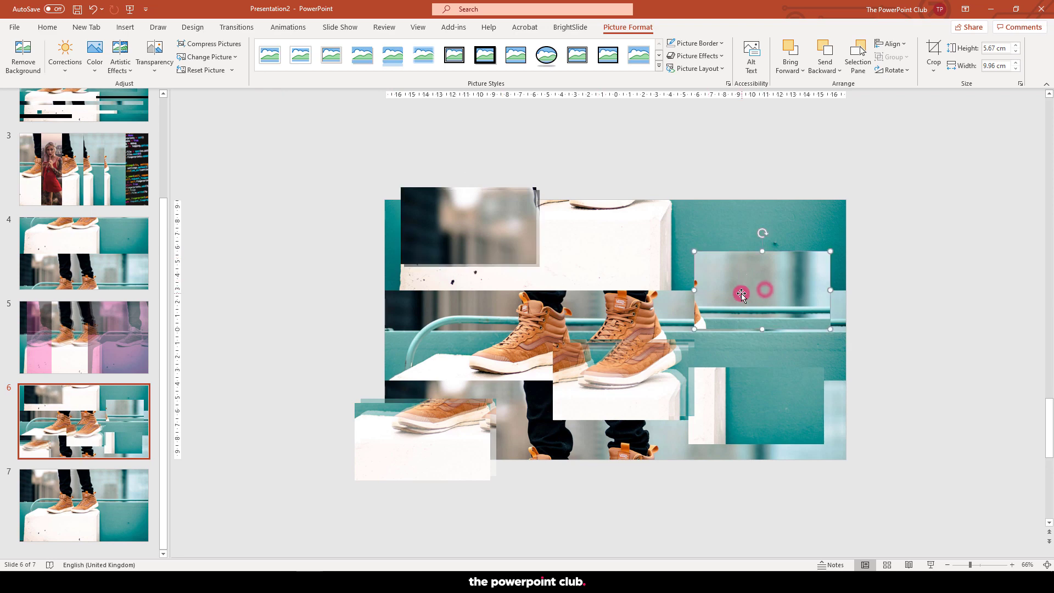
pyautogui.moveTo(740, 293); pyautogui.dragTo(737, 296)
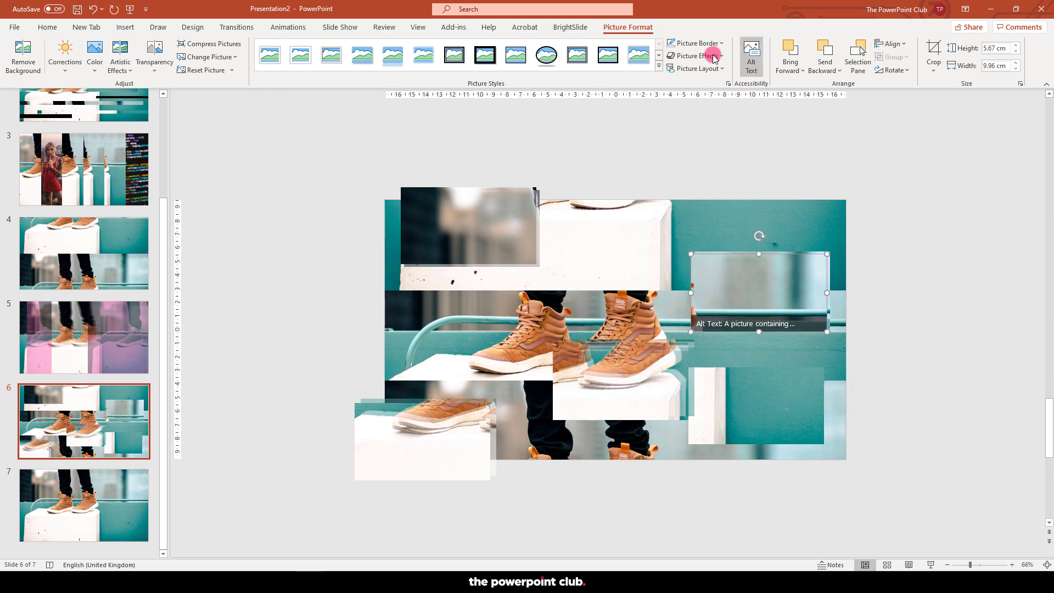
pyautogui.click(148, 53)
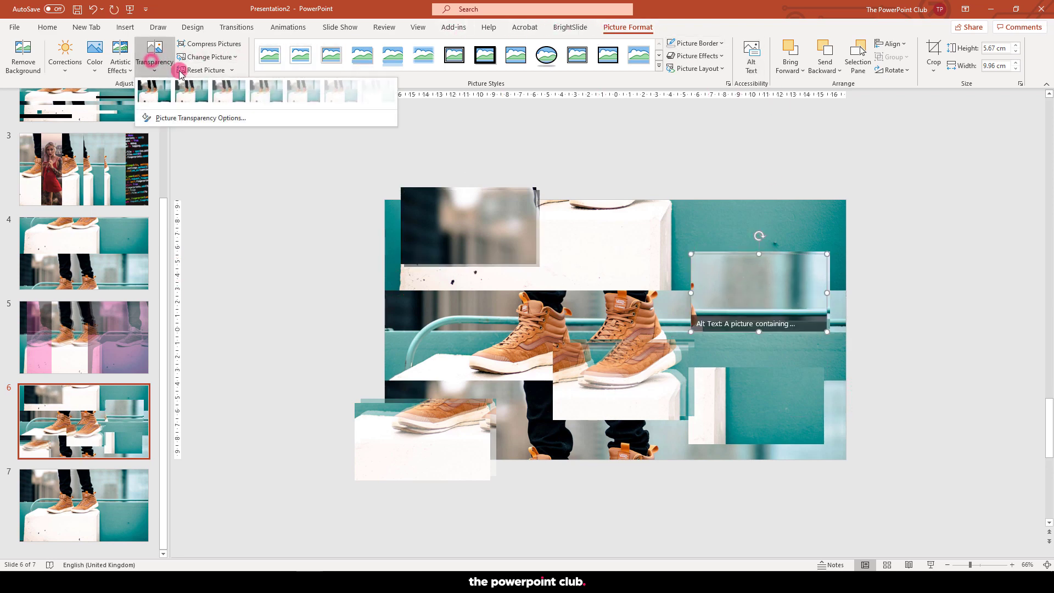
pyautogui.click(295, 102)
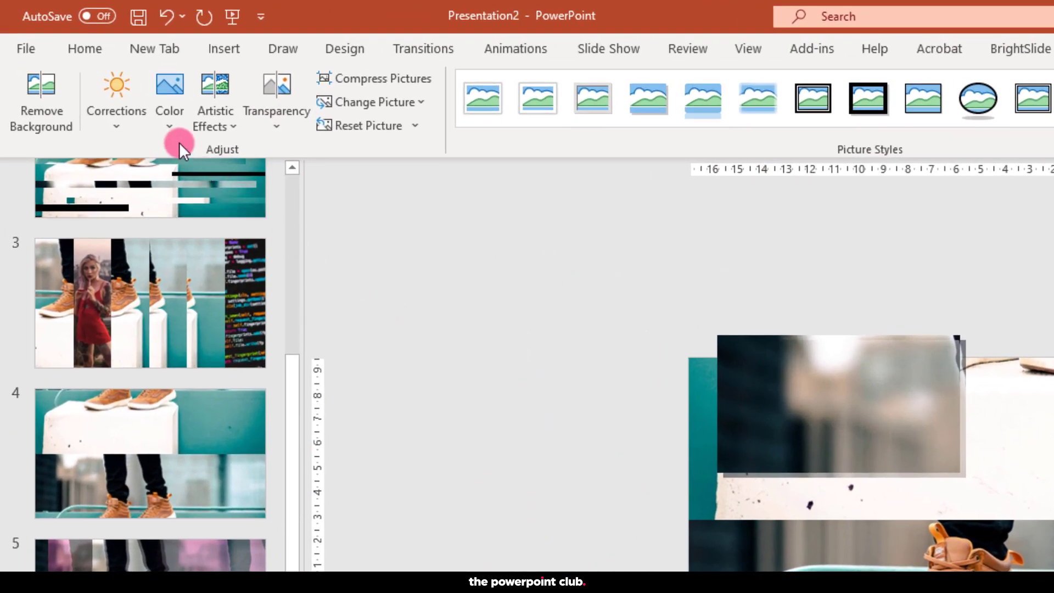
# Step: Tint the bottom-left shoe, right blurred and centre shoe fragments pink from More Variations
pyautogui.click(168, 122)
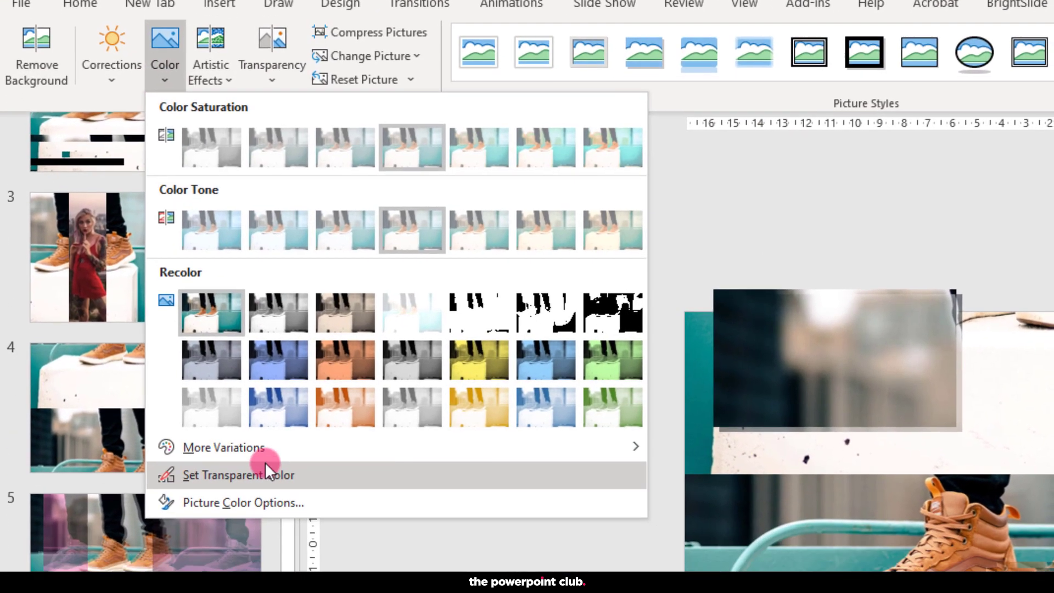
pyautogui.moveTo(262, 492)
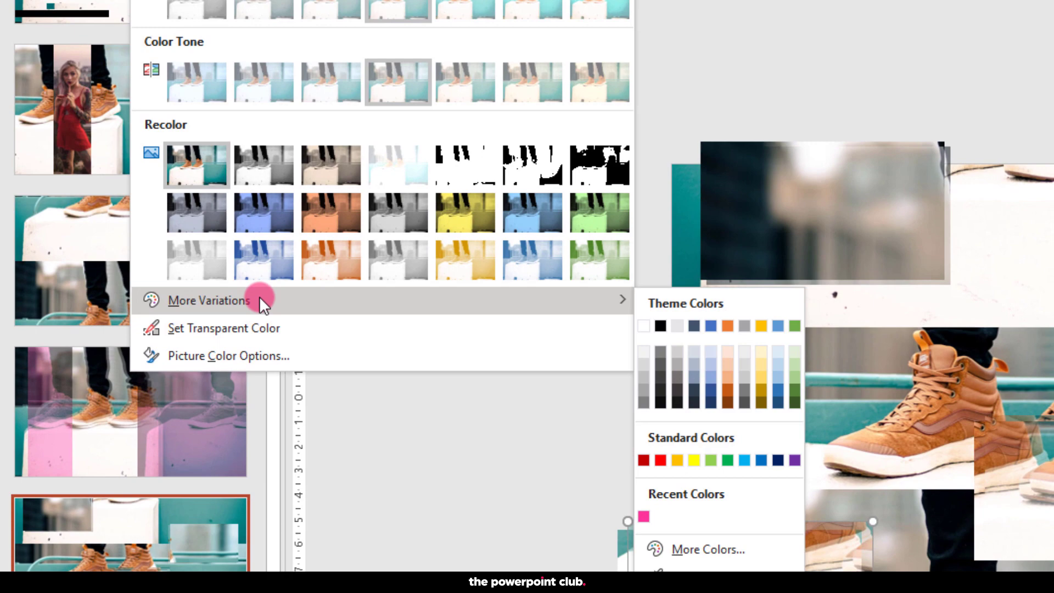
pyautogui.click(644, 516)
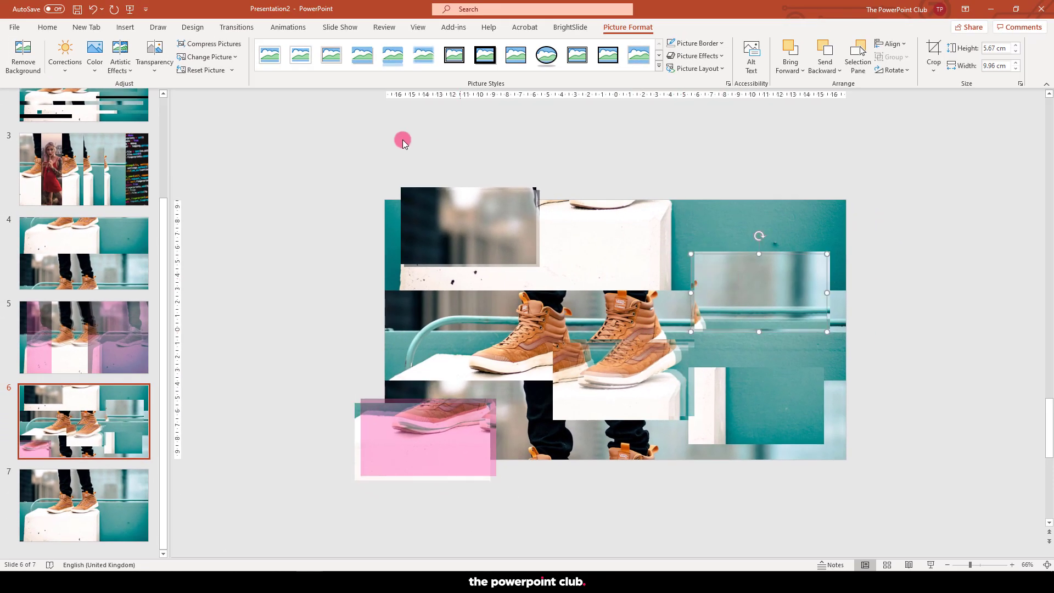
pyautogui.click(95, 53)
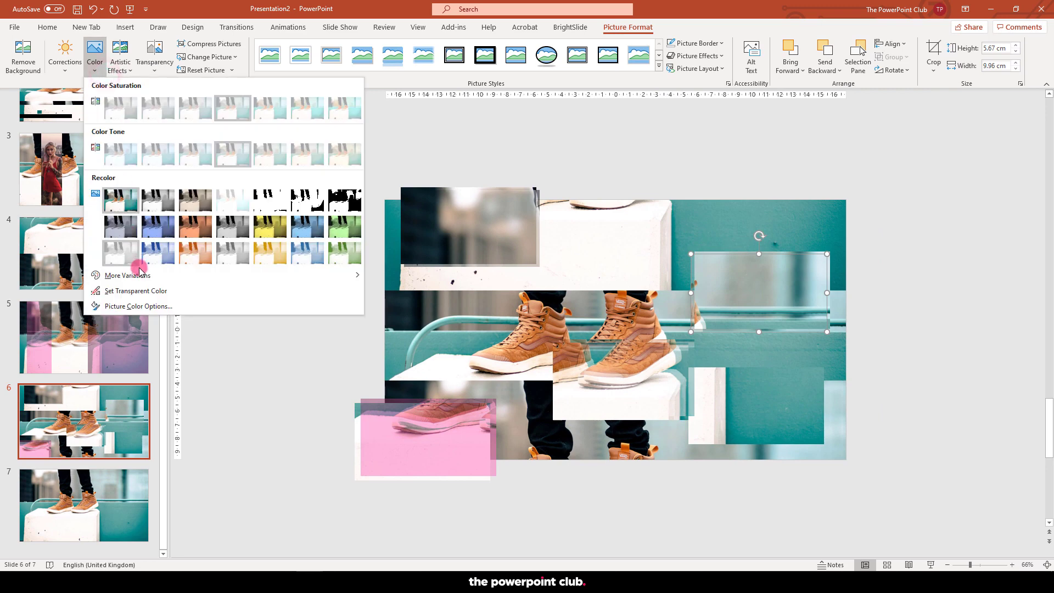
pyautogui.moveTo(143, 279)
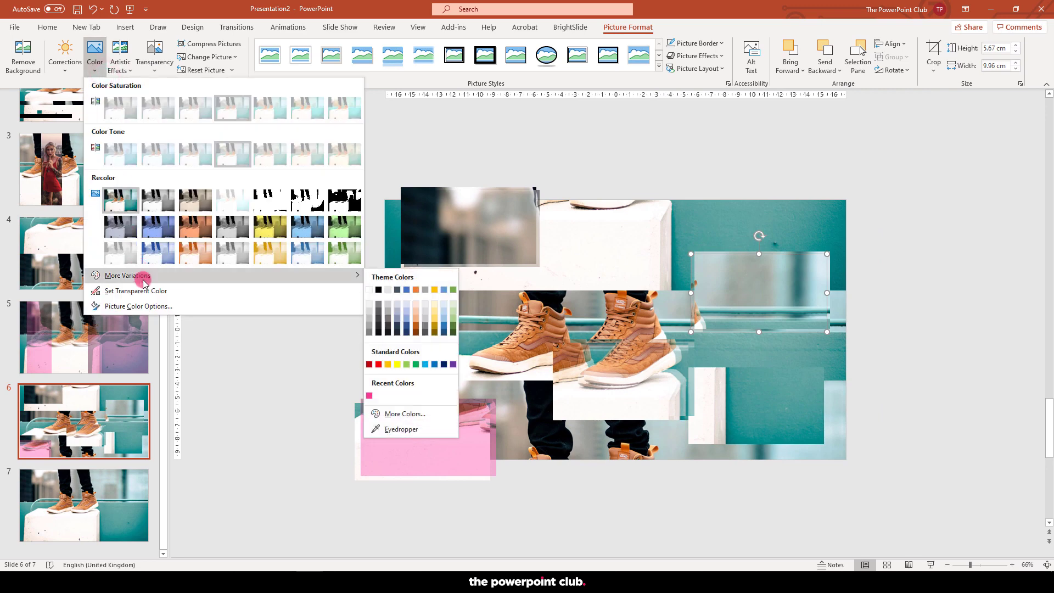
pyautogui.click(369, 395)
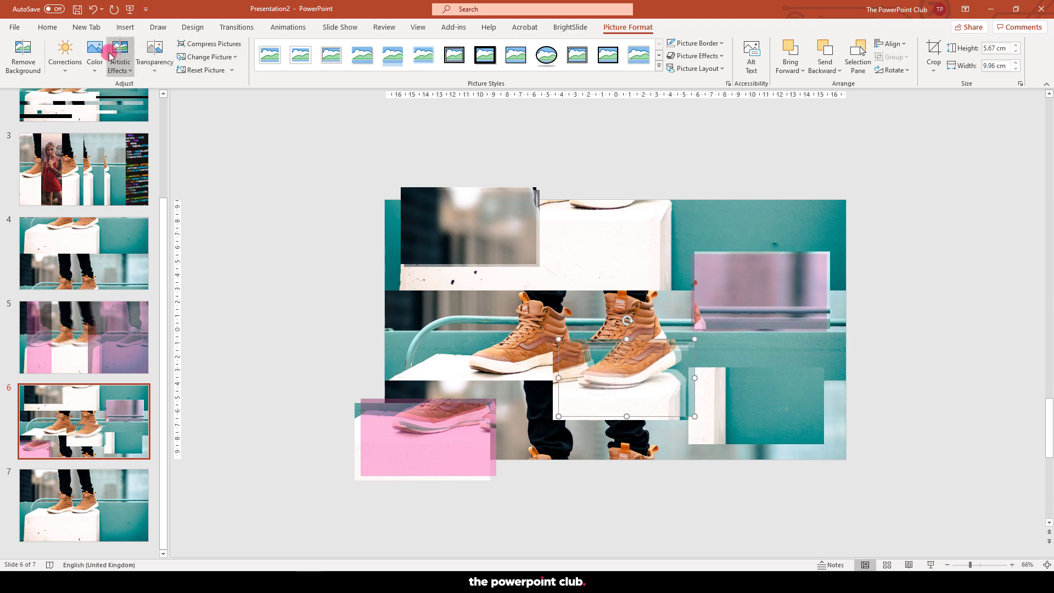
pyautogui.click(94, 66)
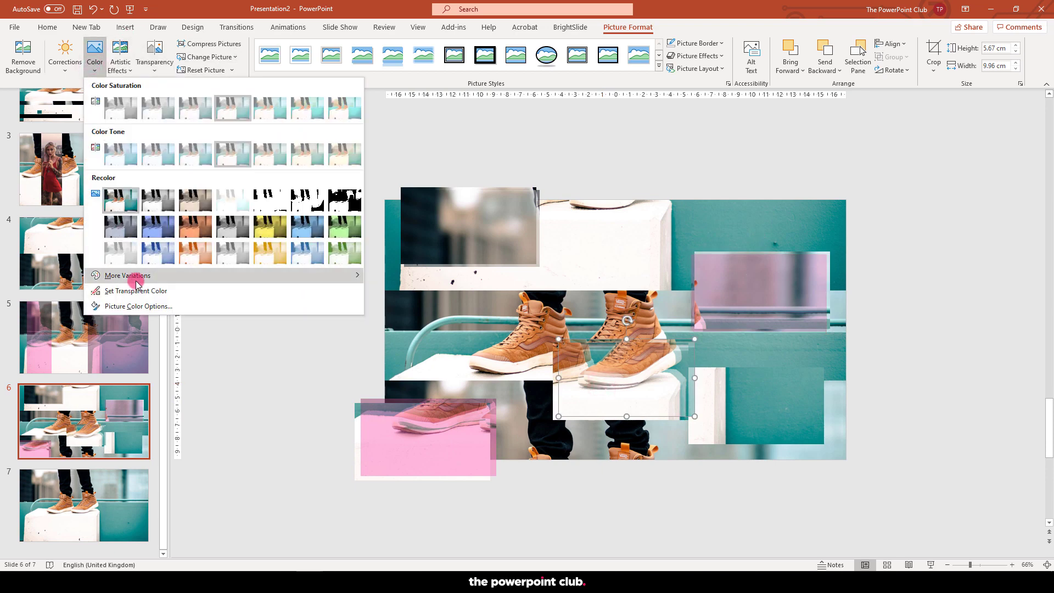
pyautogui.moveTo(138, 280)
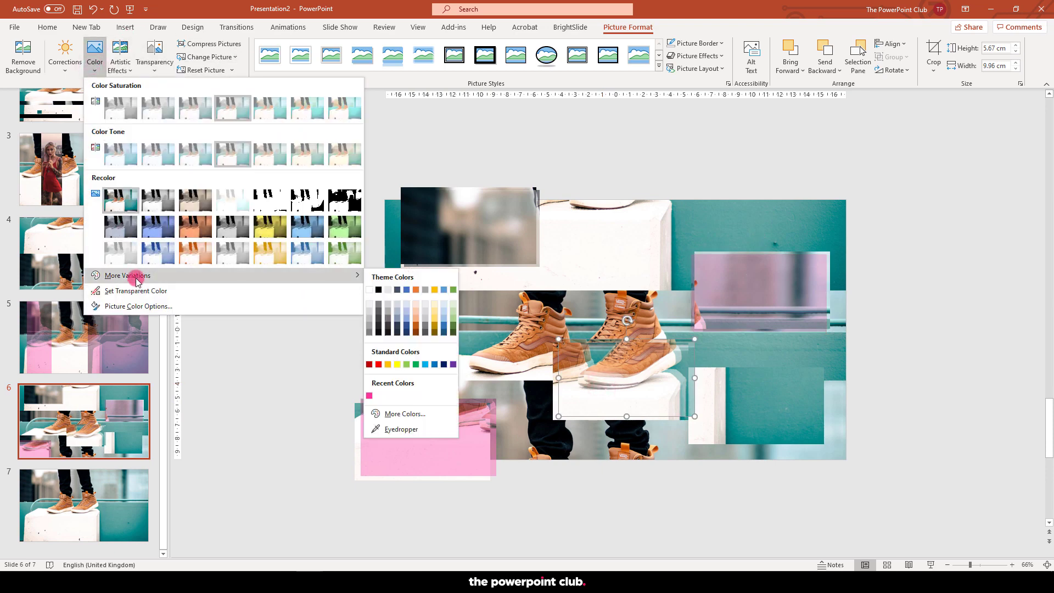
pyautogui.click(370, 395)
pyautogui.click(312, 297)
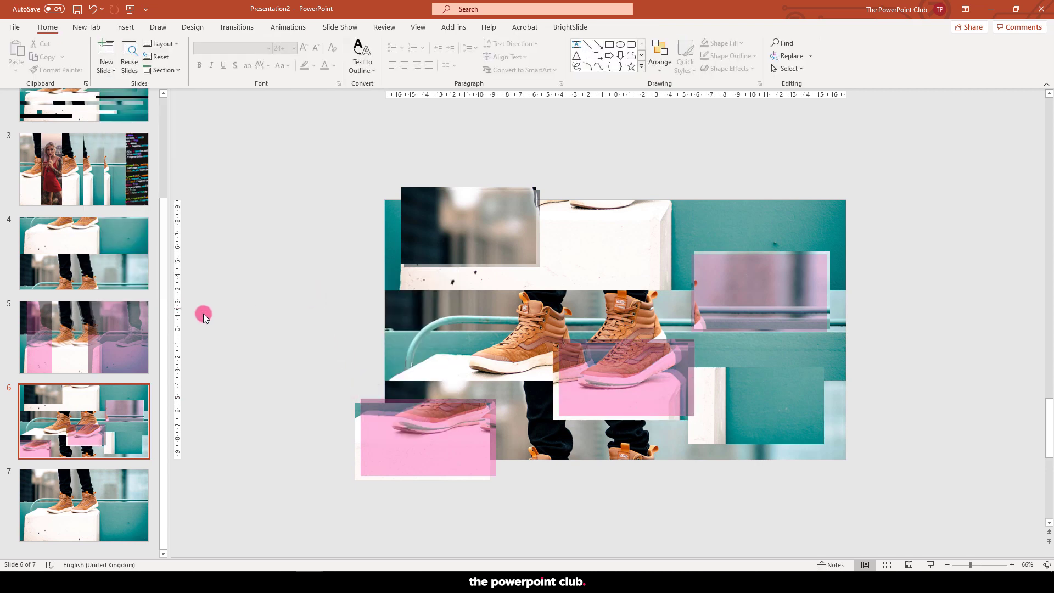
# Step: Review the deck from slide 1, stepping down through each slide to slide 7
pyautogui.click(91, 333)
pyautogui.scroll(3, 92, 333)
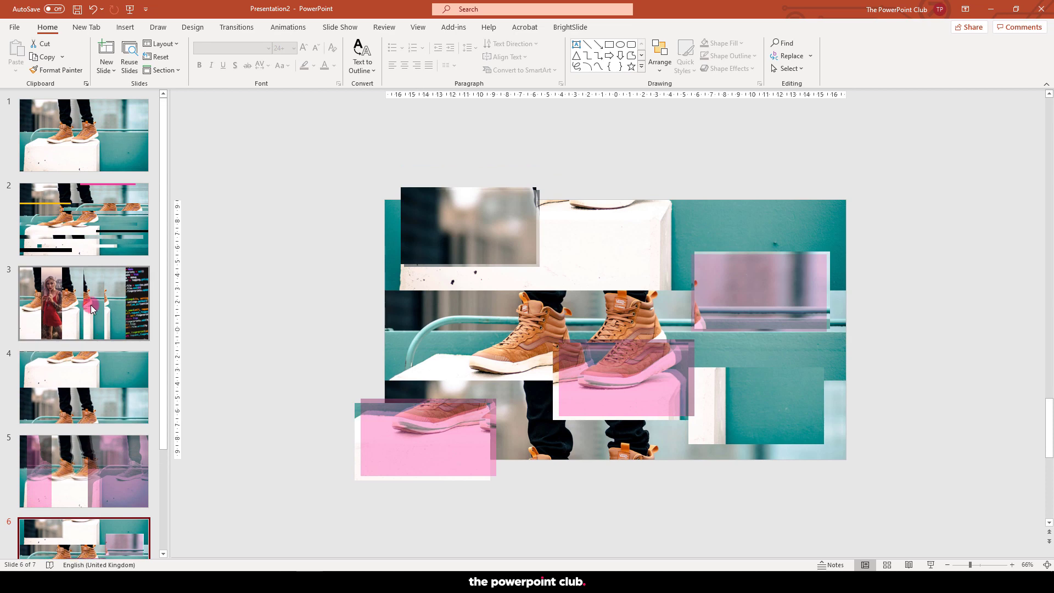
pyautogui.click(97, 130)
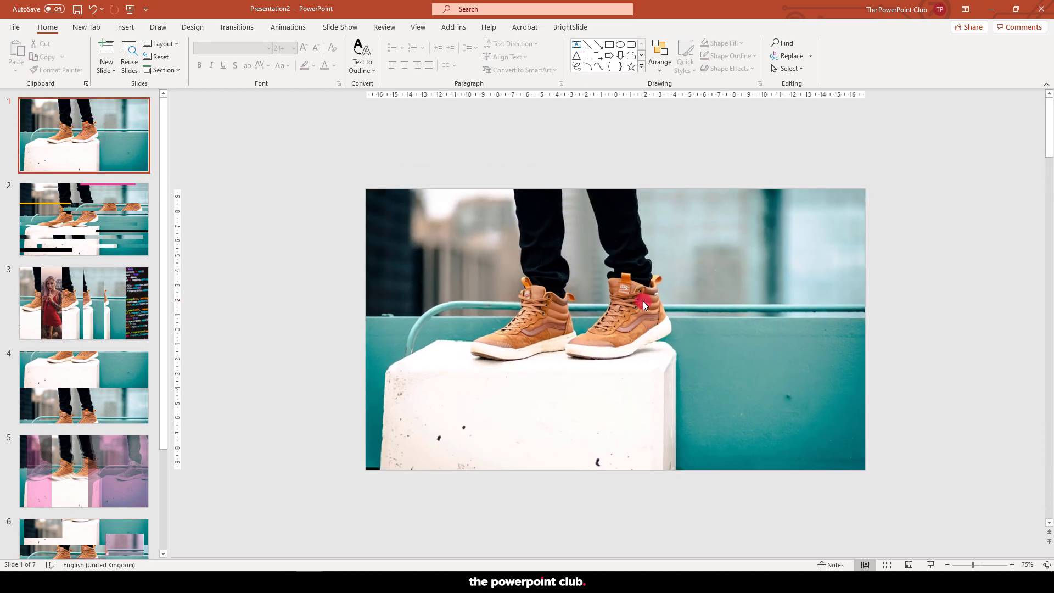
pyautogui.scroll(3, 644, 301)
pyautogui.click(100, 141)
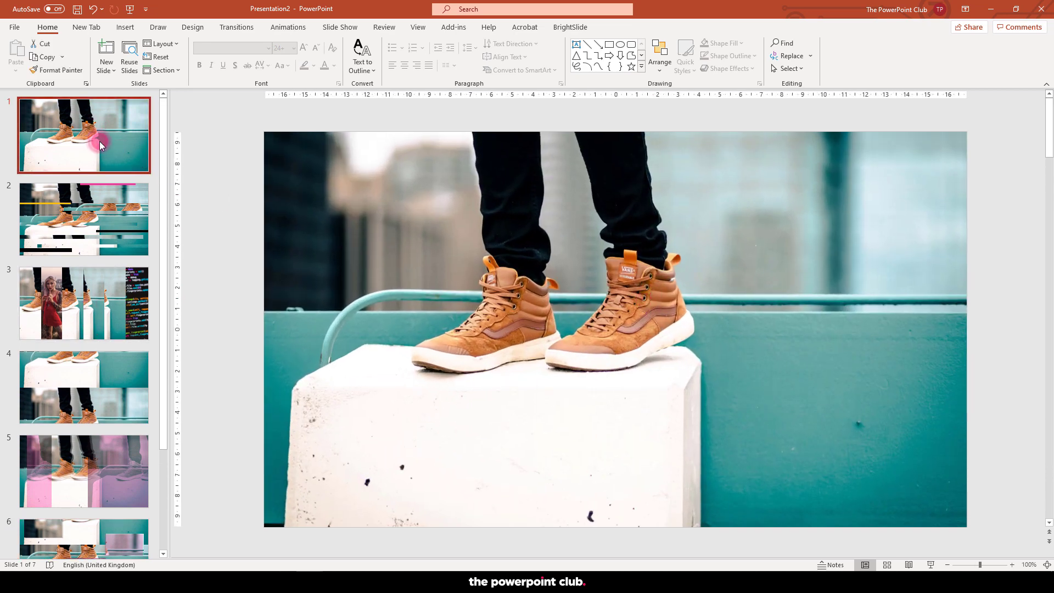
pyautogui.press('Down')
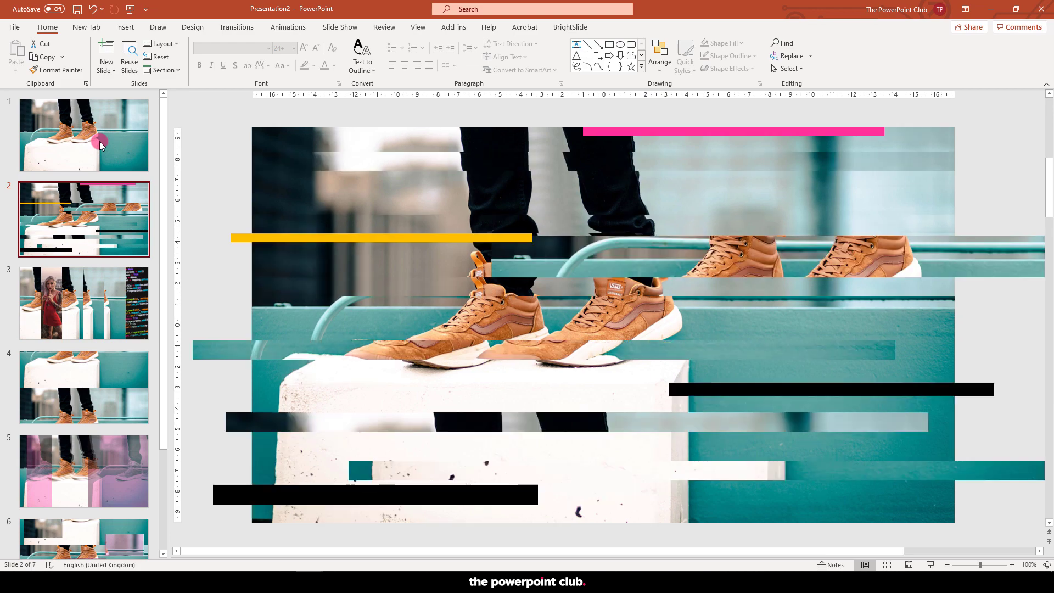
pyautogui.press('Down')
pyautogui.press('Down')
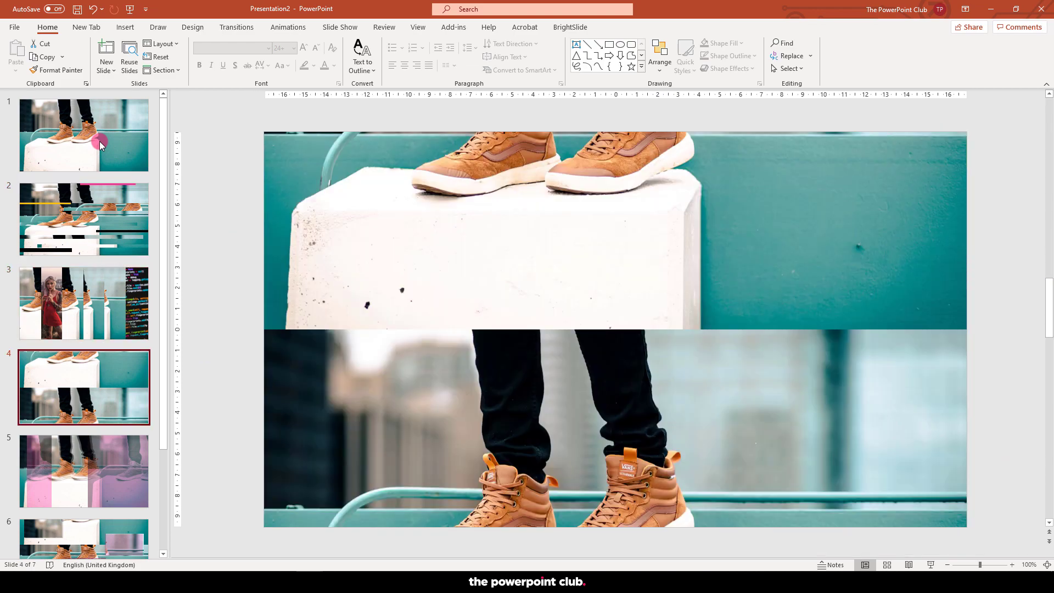
pyautogui.press('Down')
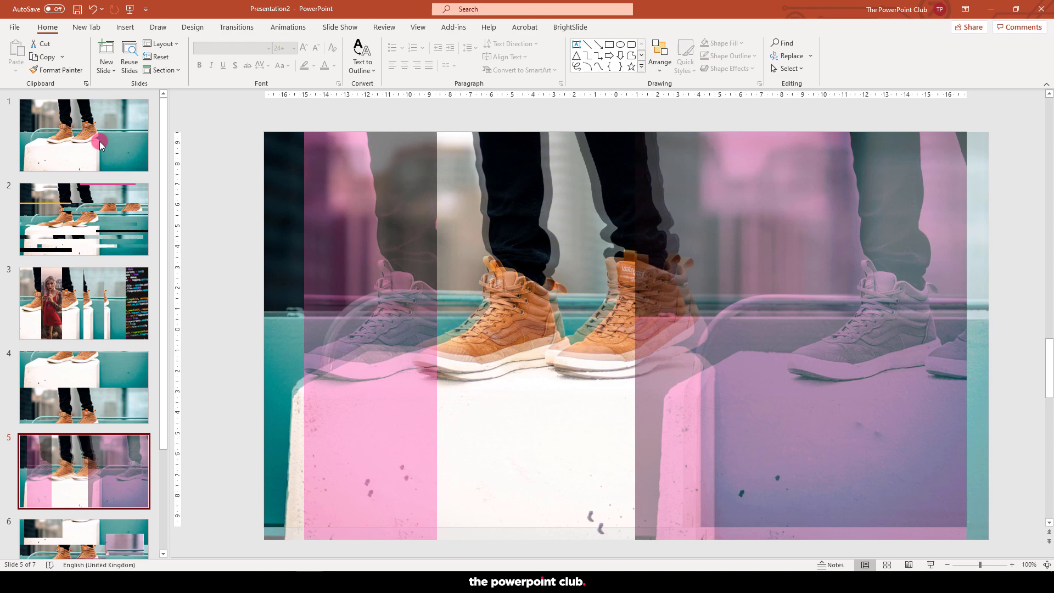
pyautogui.press('Down')
pyautogui.press('Down')
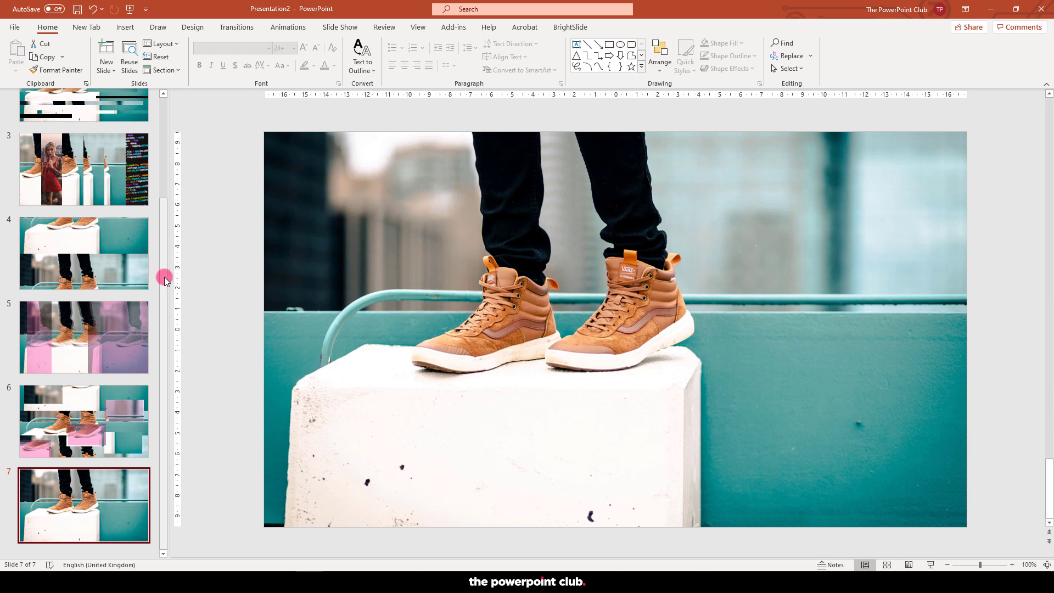
pyautogui.moveTo(163, 277); pyautogui.dragTo(172, 138)
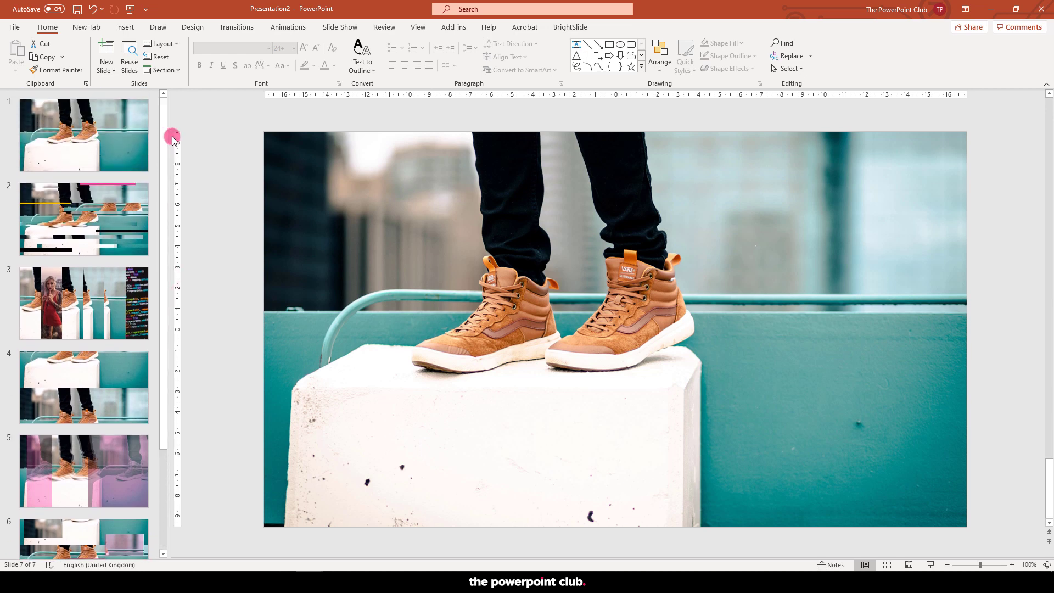
# Step: Select slides 2 through 6 in the thumbnail pane
pyautogui.click(93, 208)
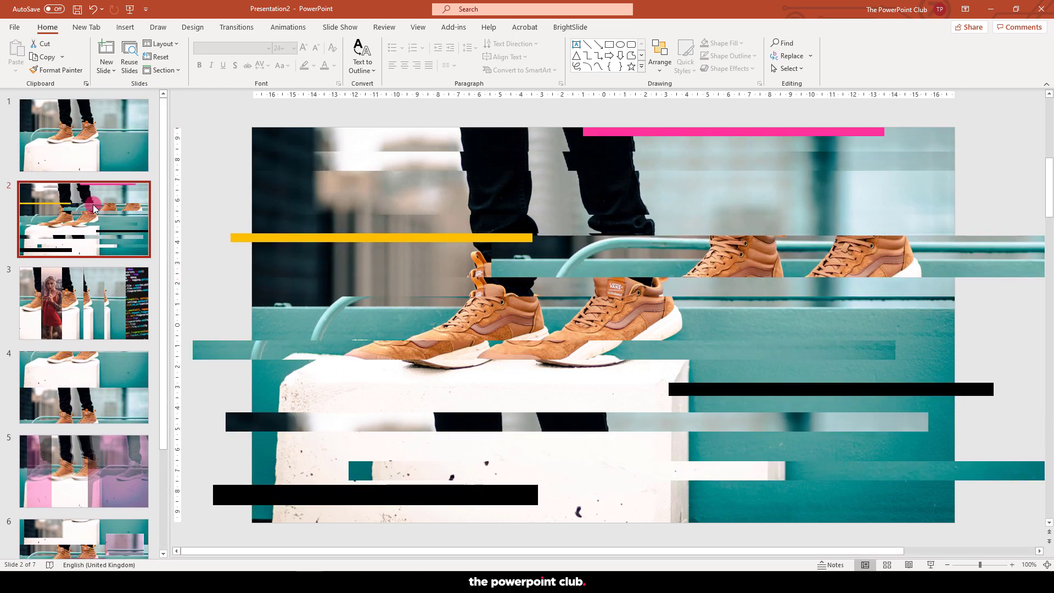
pyautogui.moveTo(160, 371); pyautogui.dragTo(144, 442)
pyautogui.keyDown('shift'); pyautogui.click(100, 459); pyautogui.keyUp('shift')
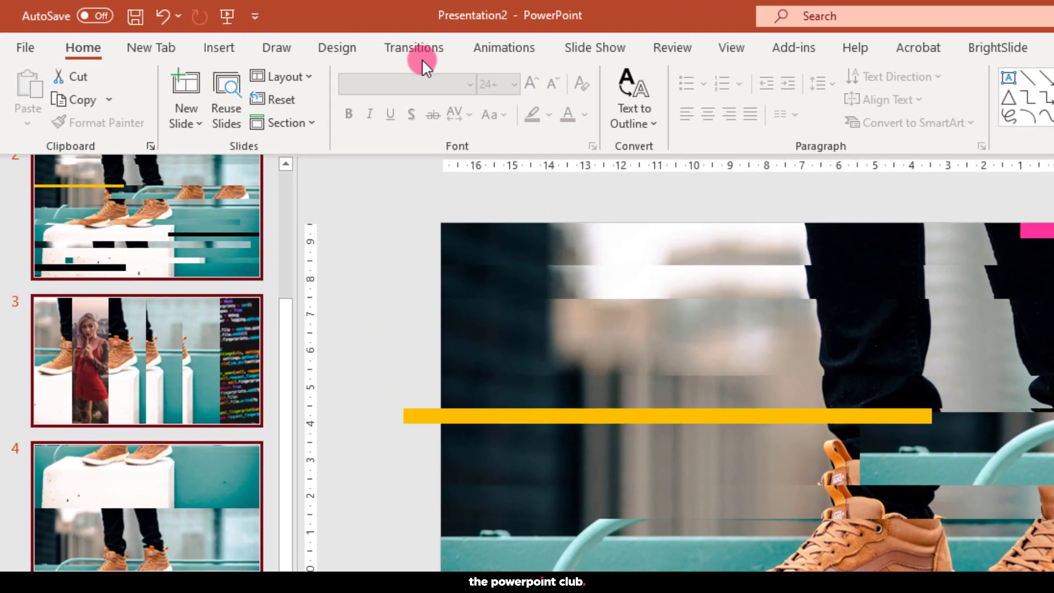
# Step: Give slides 2–6 a 00.01 transition duration and automatic advance after 00:00.00
pyautogui.click(424, 47)
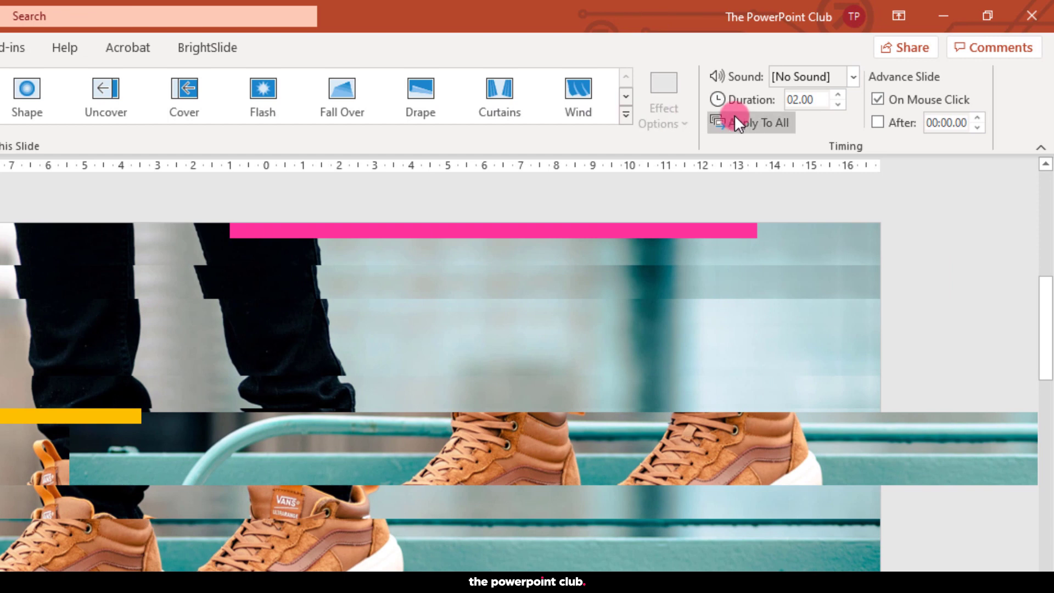
pyautogui.click(917, 105)
pyautogui.click(839, 104)
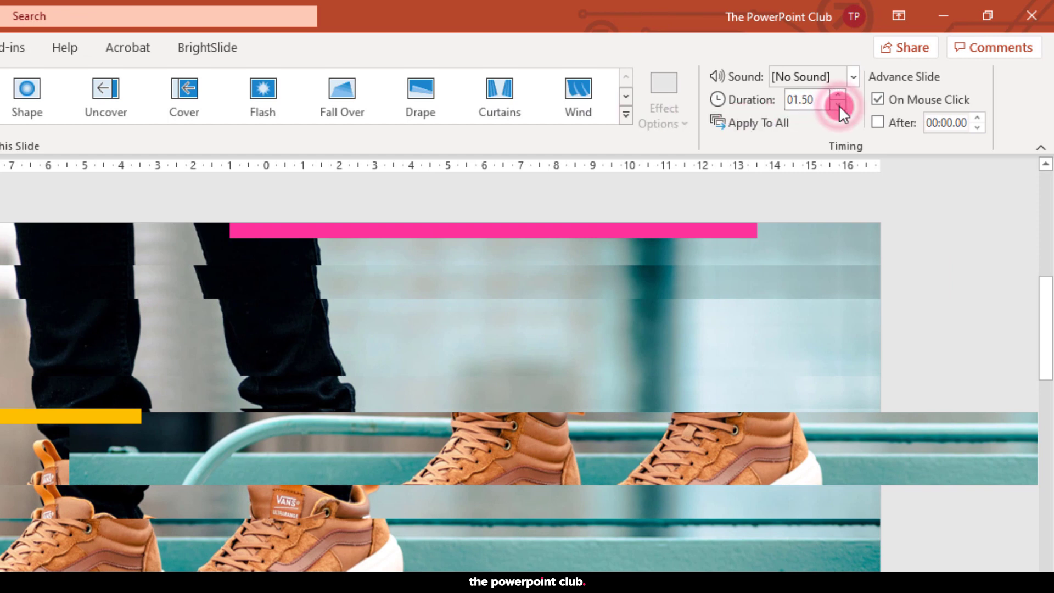
pyautogui.click(839, 104)
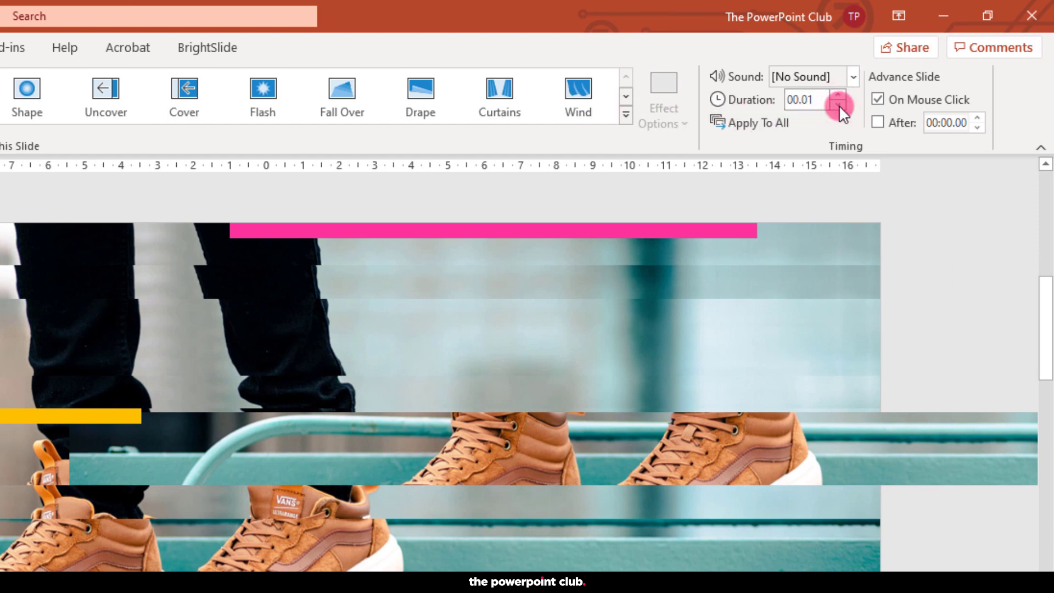
pyautogui.click(878, 122)
pyautogui.click(955, 128)
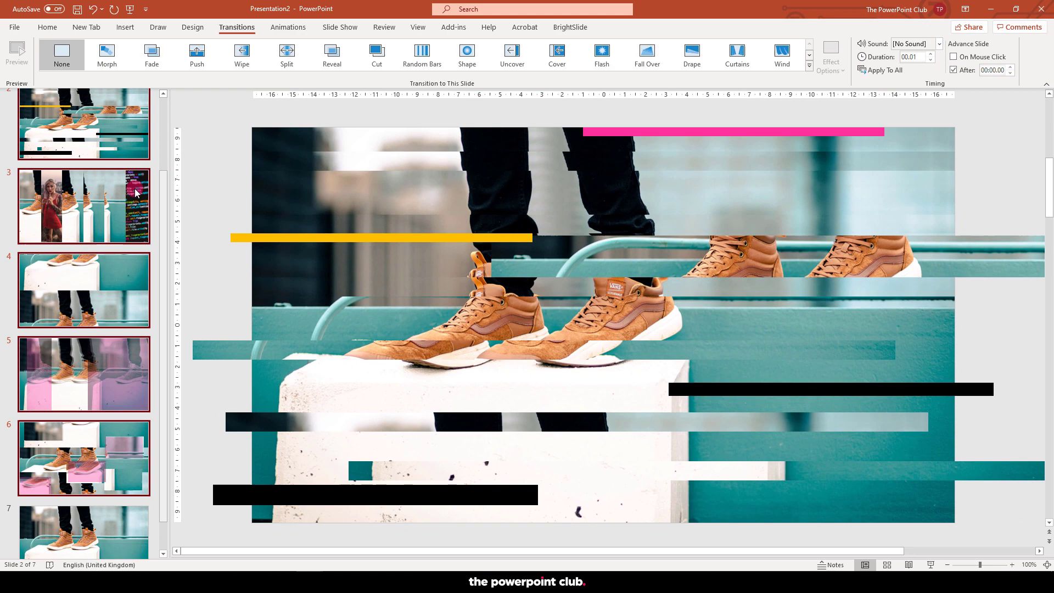
pyautogui.click(213, 154)
pyautogui.scroll(2, 93, 211)
pyautogui.click(89, 156)
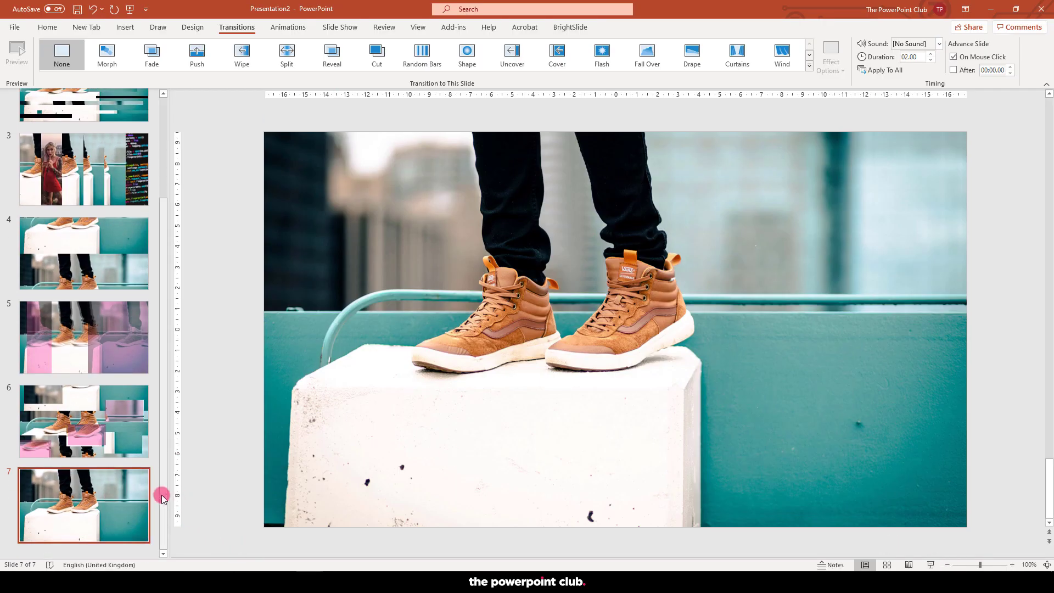
pyautogui.scroll(3, 160, 494)
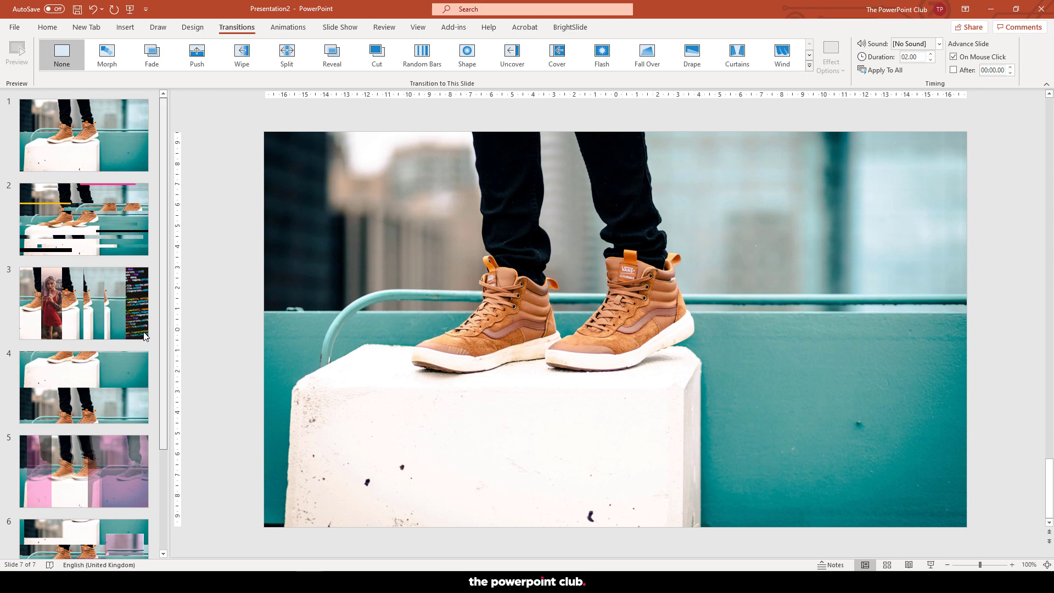
pyautogui.click(96, 216)
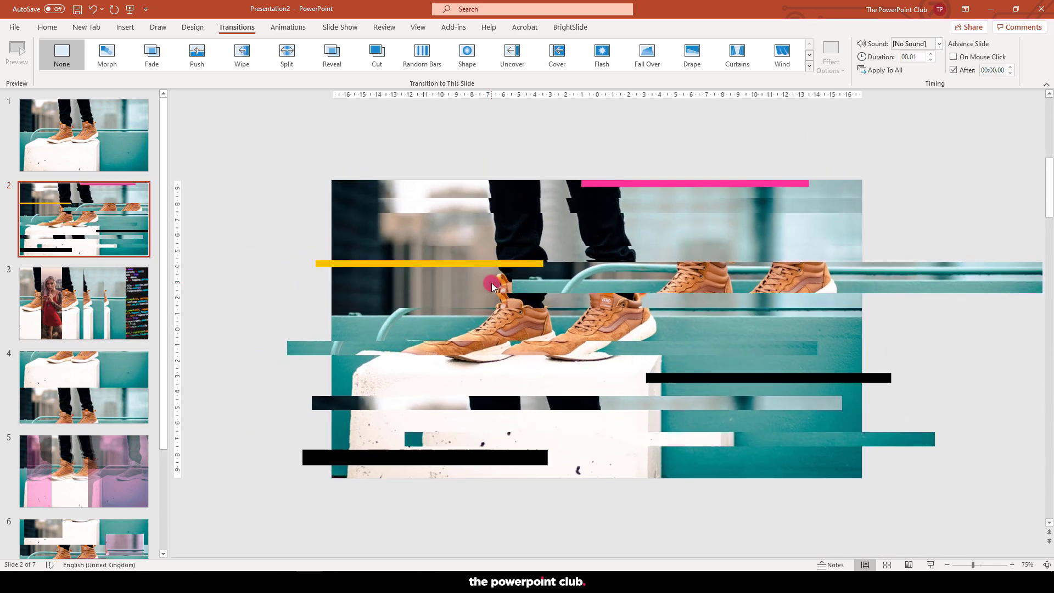
# Step: Add the Glitch Static audio file from the Audio folder onto slide 2
pyautogui.click(489, 280)
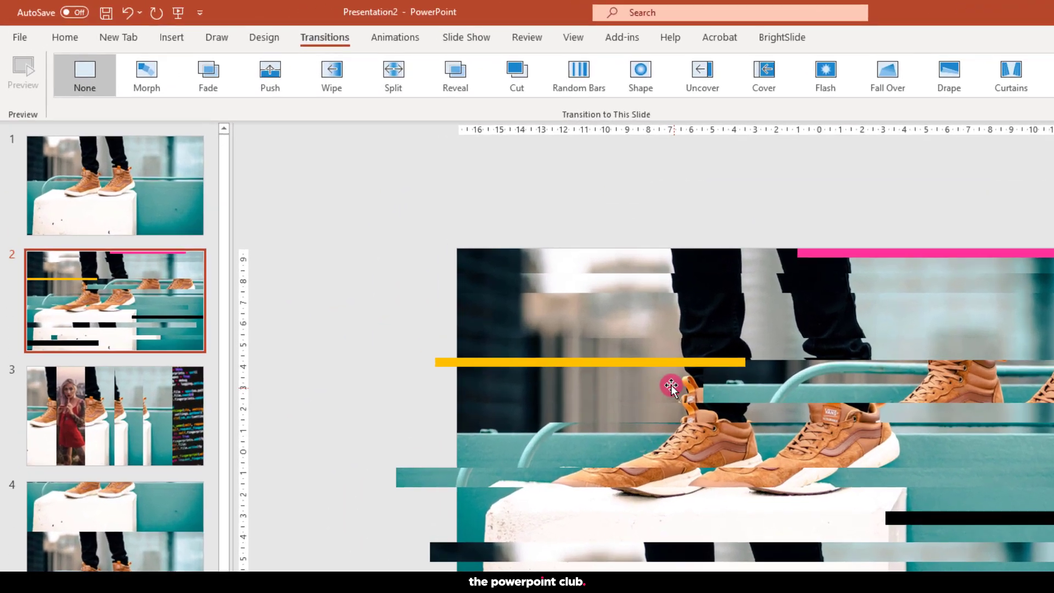
pyautogui.click(171, 39)
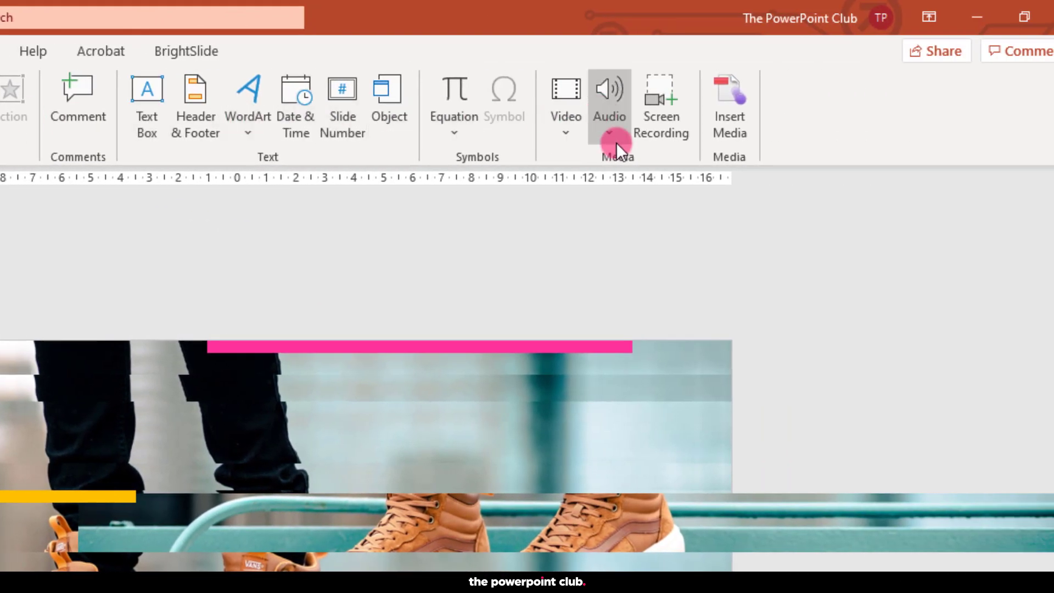
pyautogui.click(616, 142)
pyautogui.click(640, 159)
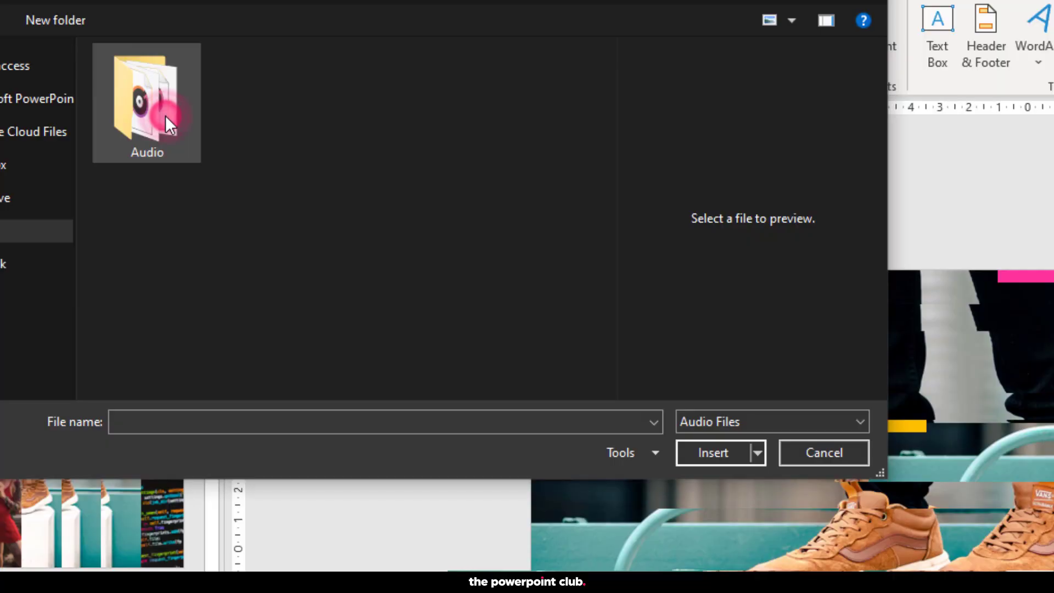
pyautogui.doubleClick(150, 100)
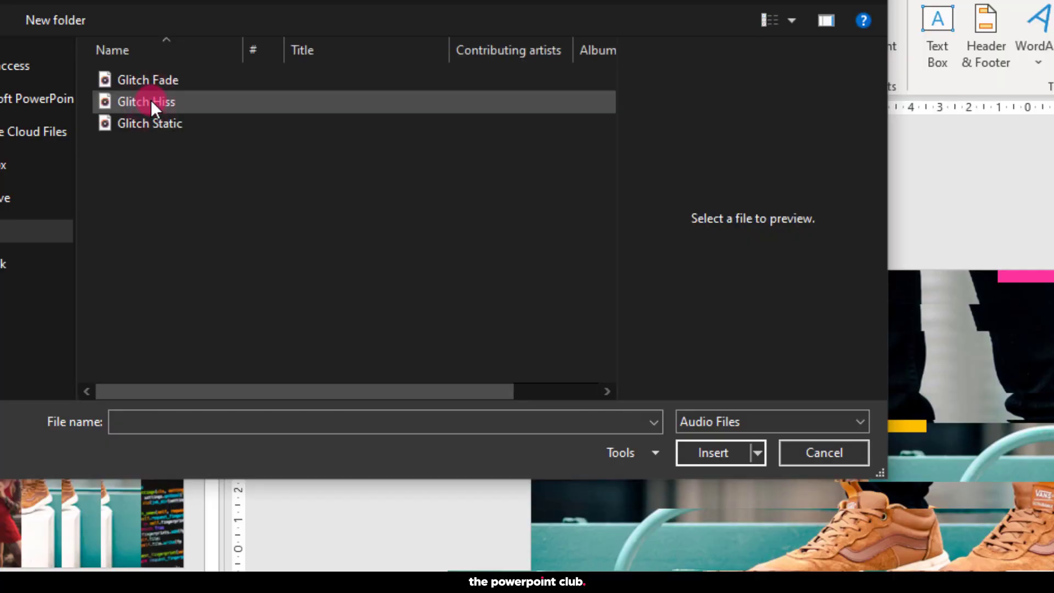
pyautogui.doubleClick(152, 122)
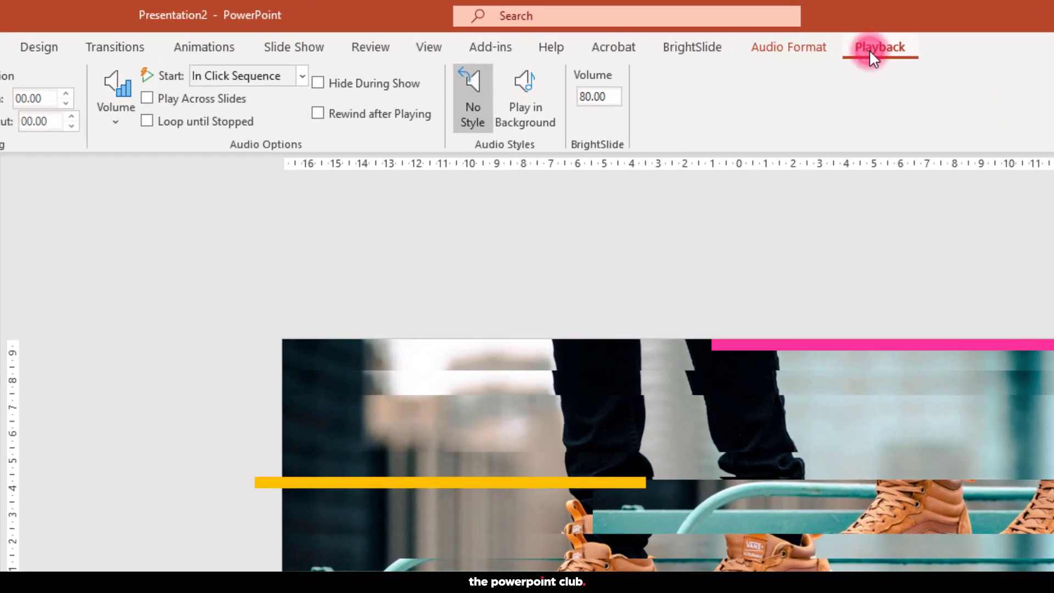
# Step: Set the glitch sound to start automatically and play across slides
pyautogui.click(279, 77)
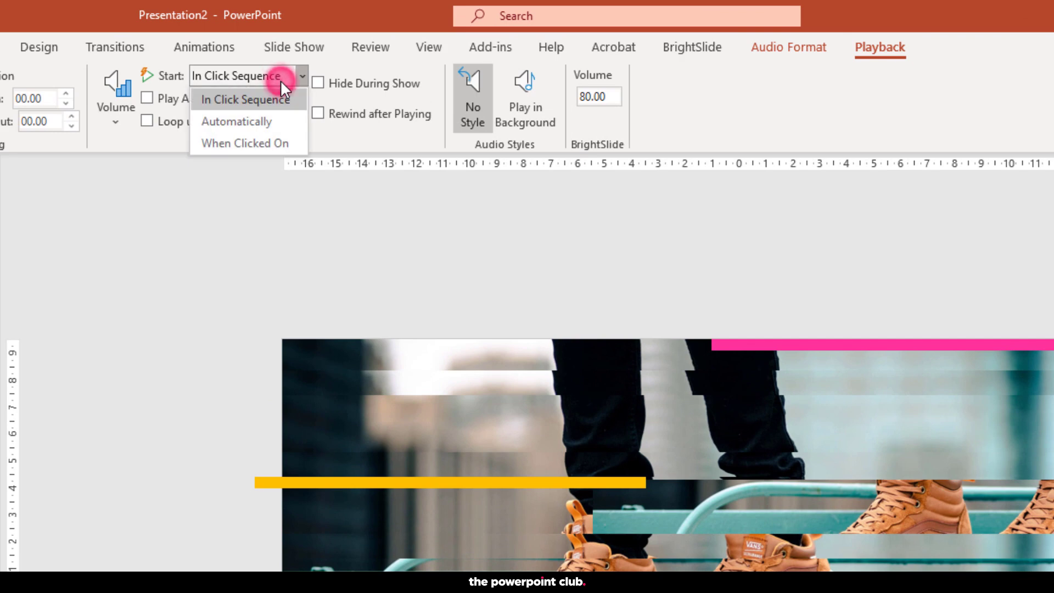
pyautogui.click(257, 120)
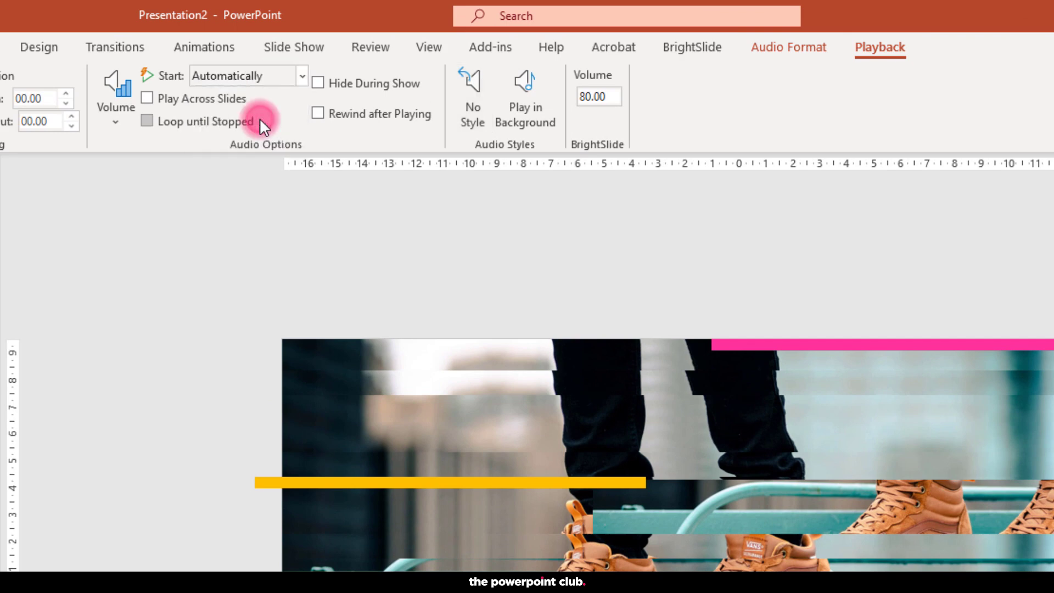
pyautogui.click(222, 99)
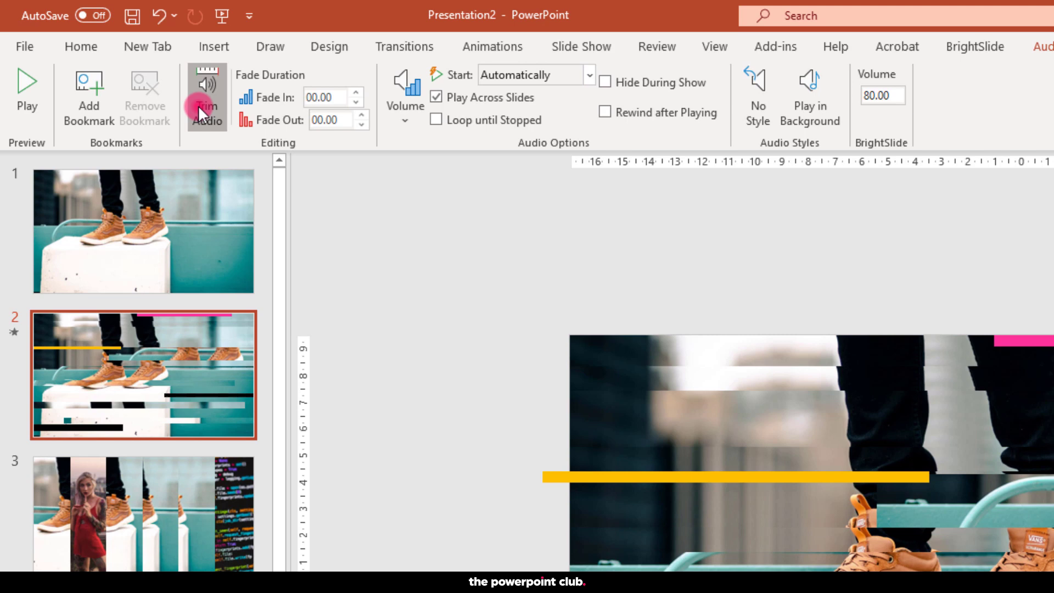
# Step: Trim the glitch sound to run from 00:00.335 to 00:00.405
pyautogui.click(199, 105)
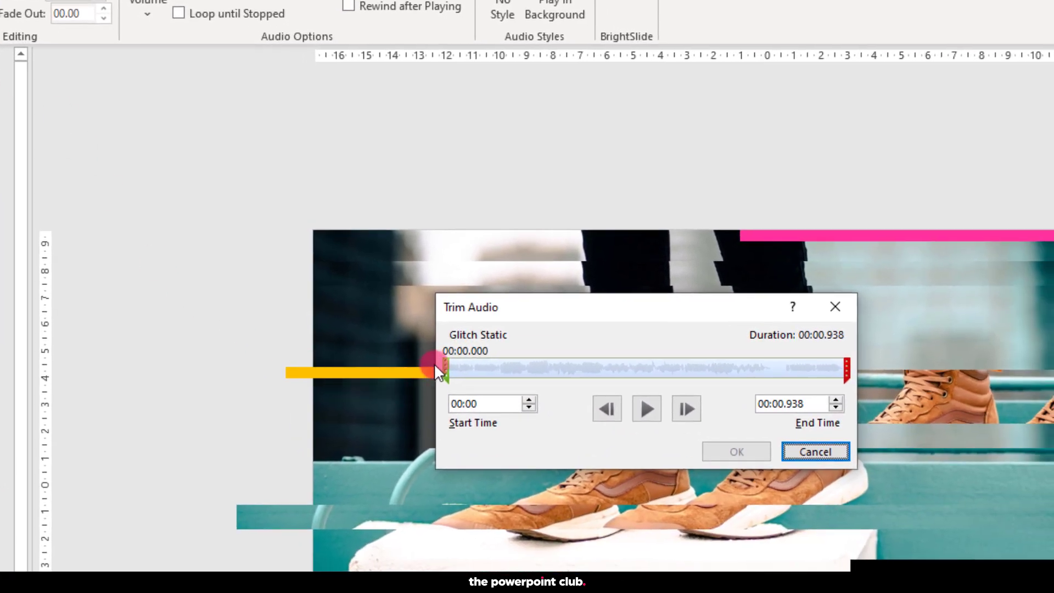
pyautogui.moveTo(435, 367); pyautogui.dragTo(588, 368)
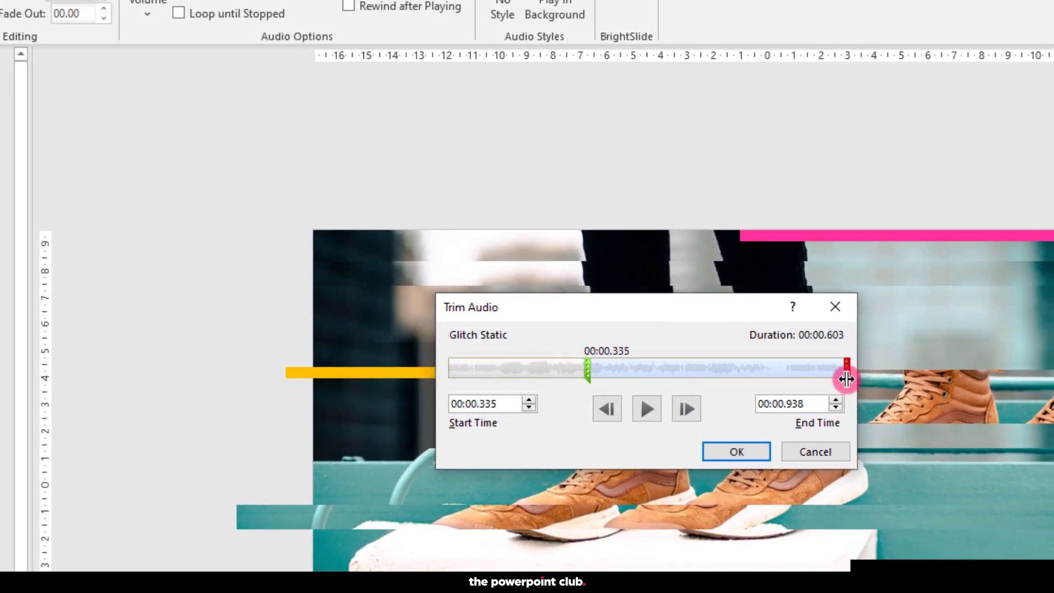
pyautogui.moveTo(846, 369)
pyautogui.mouseDown()
pyautogui.moveTo(609, 368)
pyautogui.moveTo(657, 371)
pyautogui.mouseUp()
pyautogui.click(736, 451)
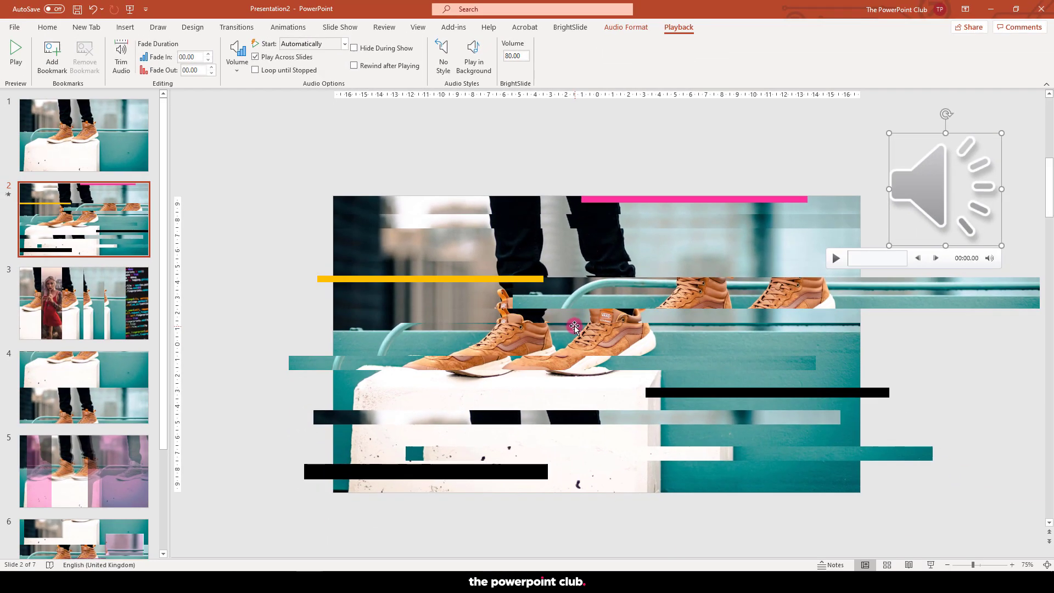